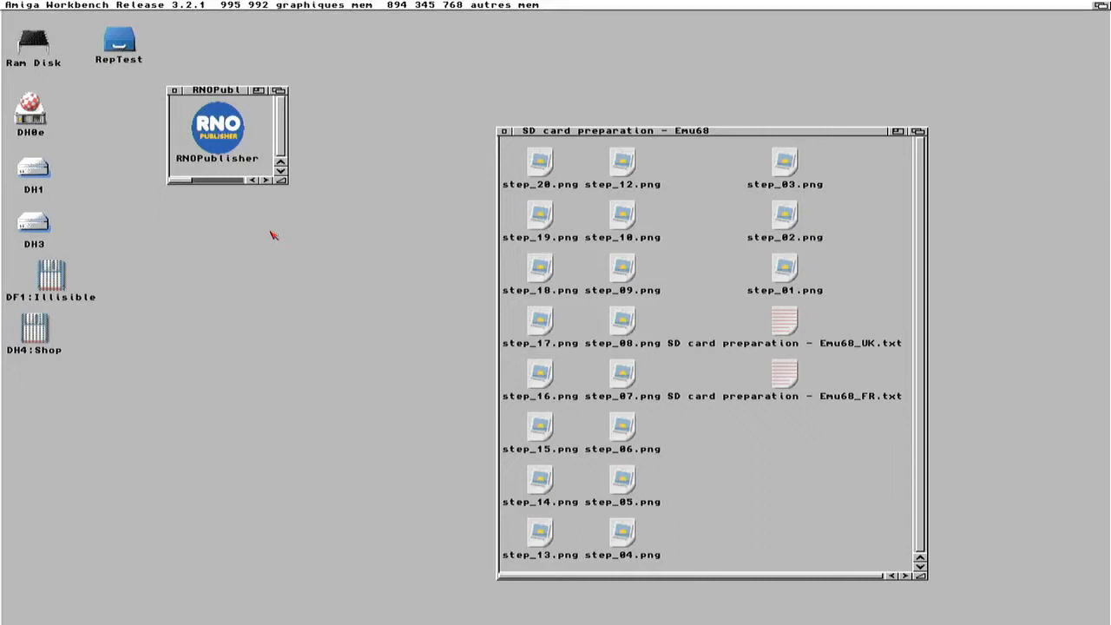
Step: Launch RNOPublisher and insert a new page based on the "A4 portrait 1 col w margins" template
{"action": "double_click", "coordinate": [219, 142]}
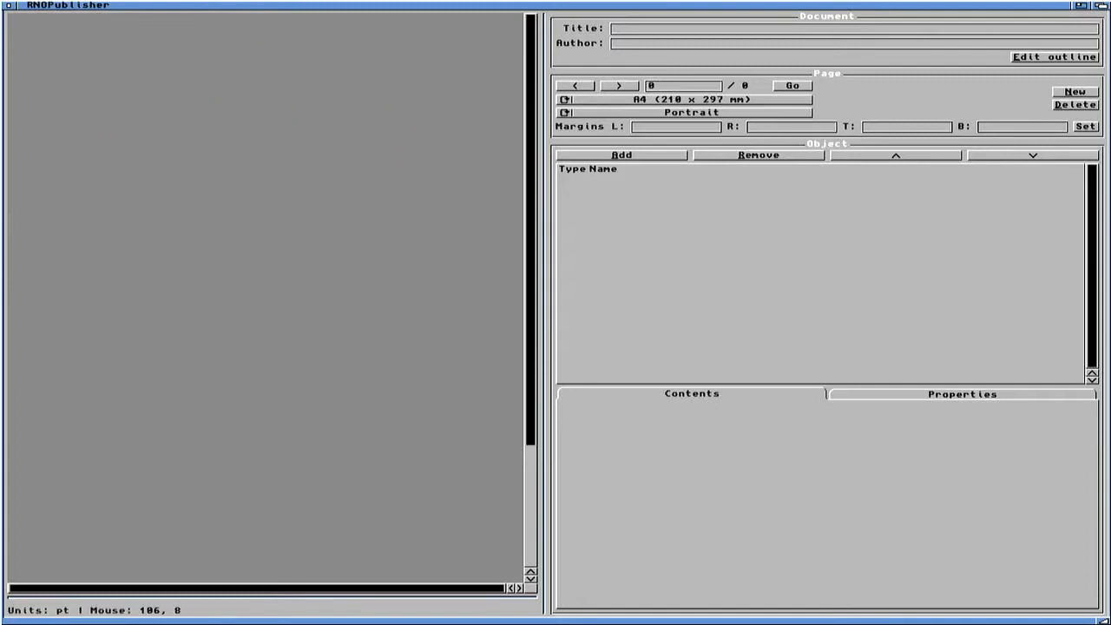
{"action": "right_click", "coordinate": [104, 25]}
{"action": "right_click", "coordinate": [45, 16]}
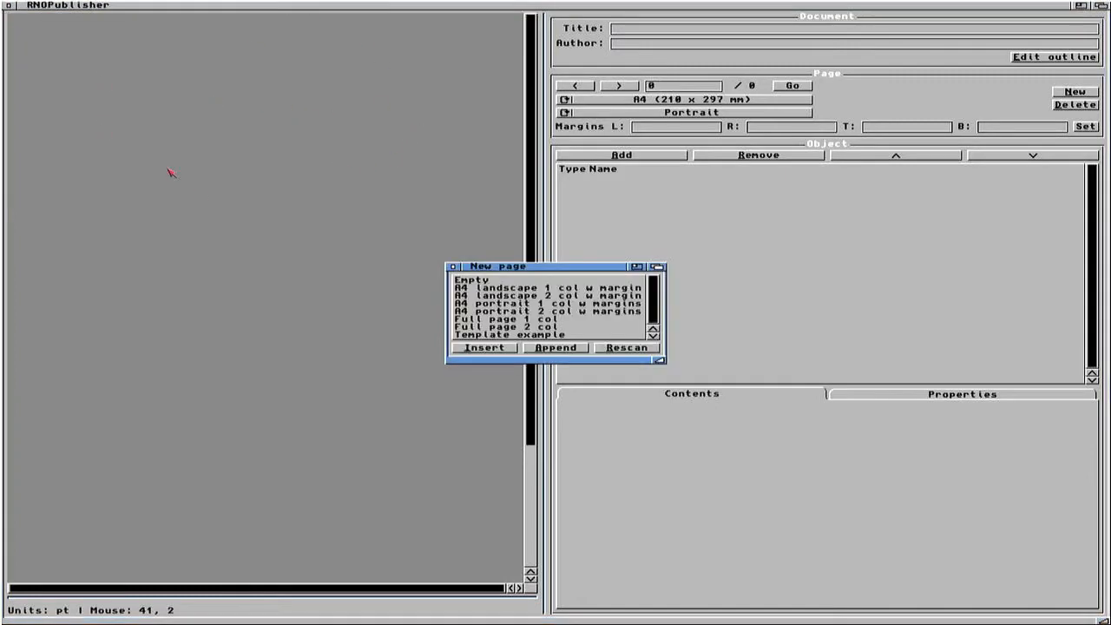
{"action": "left_click", "coordinate": [499, 306]}
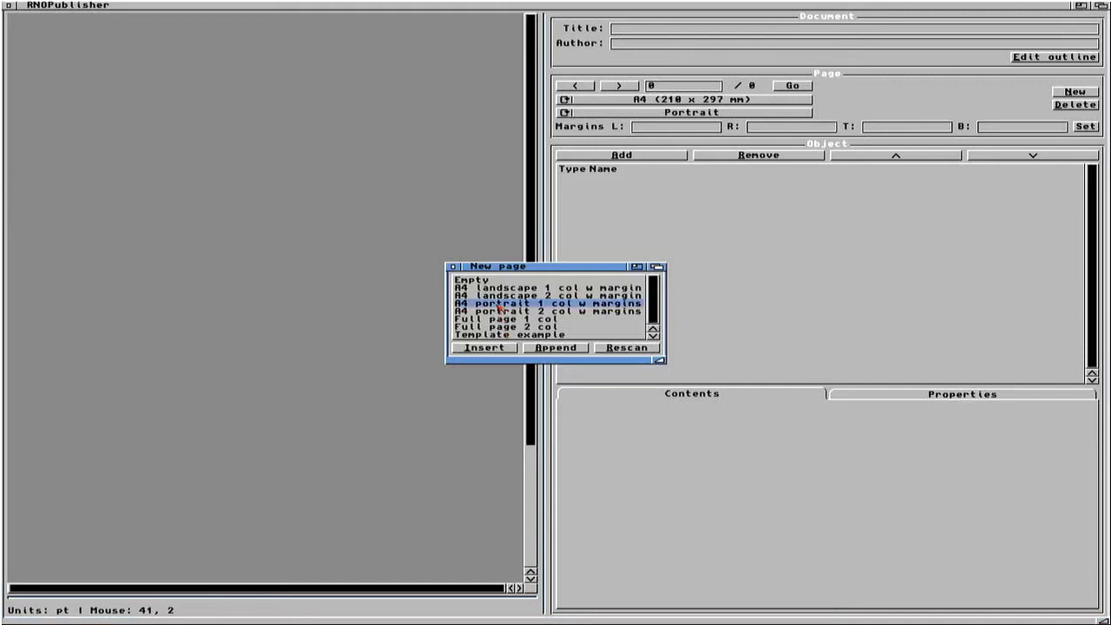
{"action": "left_click", "coordinate": [484, 347]}
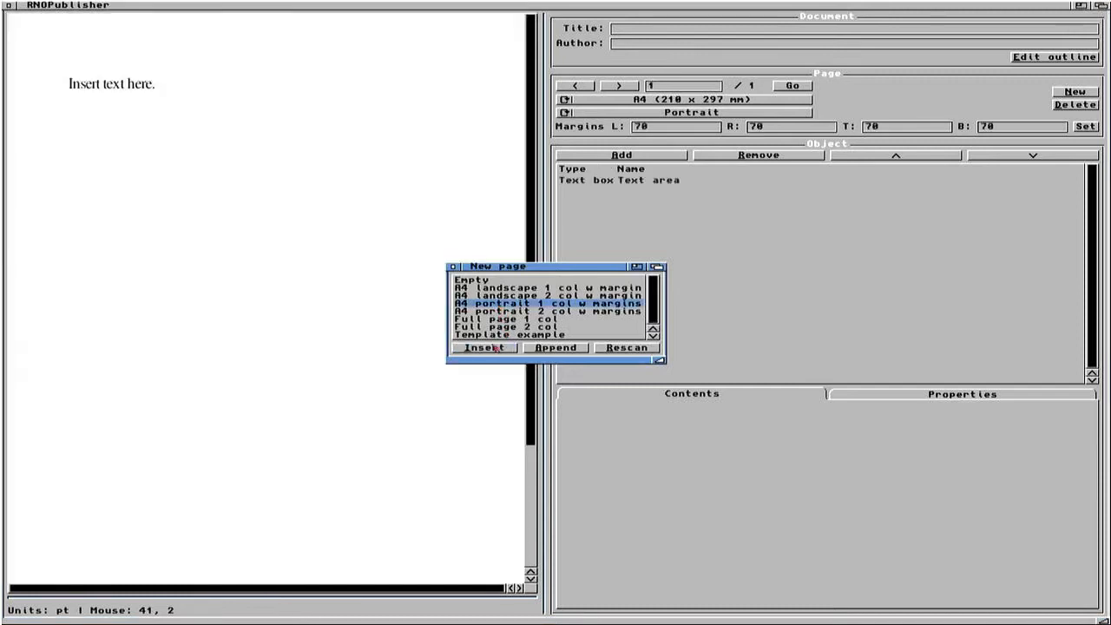
{"action": "left_click", "coordinate": [452, 266]}
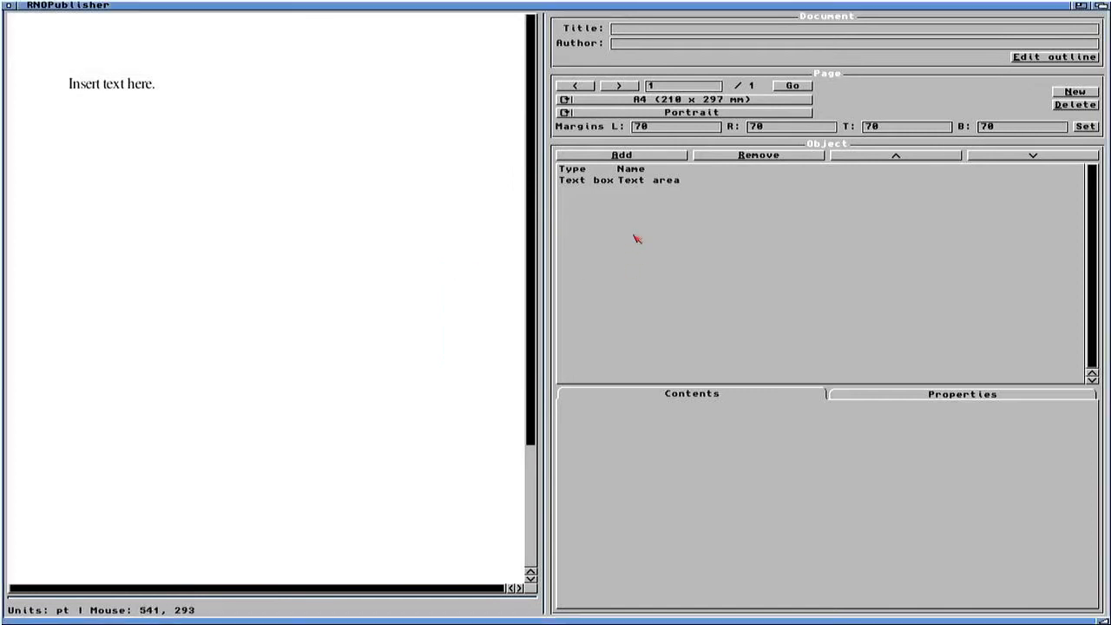
Step: Reduce the height of the page's text box to a shallow strip at the top margin
{"action": "left_click", "coordinate": [258, 188]}
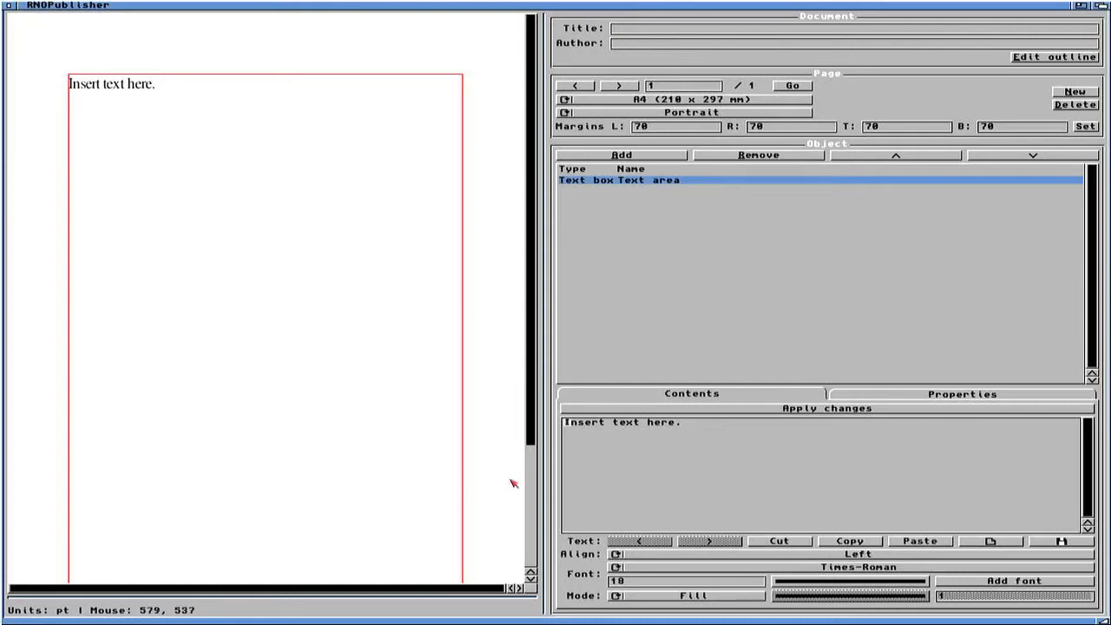
{"action": "left_click", "coordinate": [533, 494]}
{"action": "left_click_drag", "start_coordinate": [458, 517], "coordinate": [460, 131]}
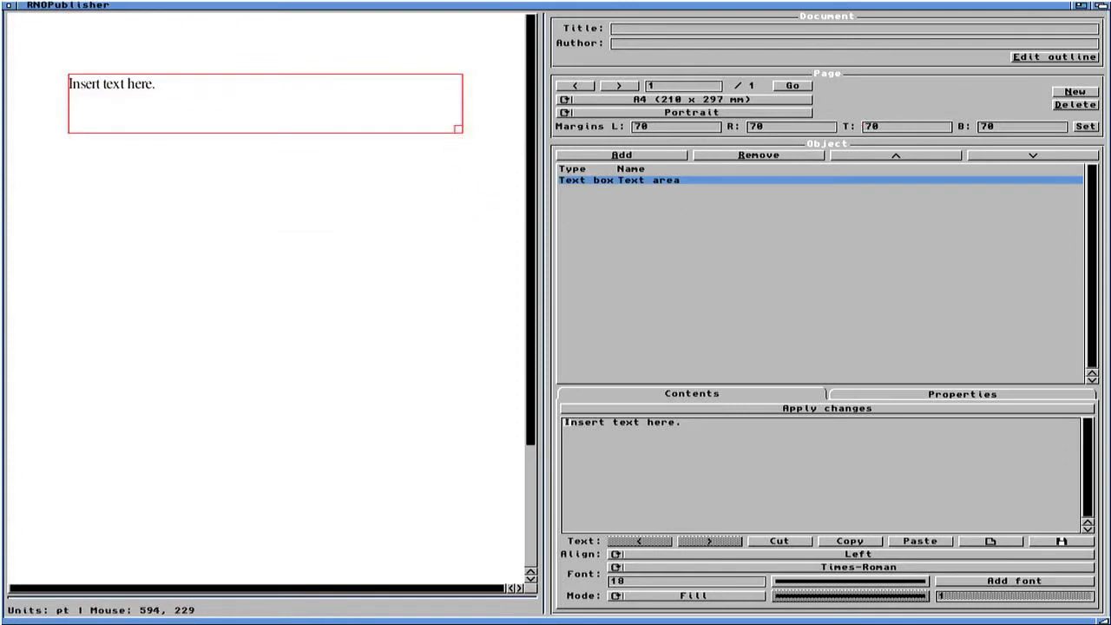
Step: Open "SD card preparation - Emu68_UK.txt" from the SD card preparation folder in TextEdit and enlarge its window
{"action": "left_click", "coordinate": [1081, 6]}
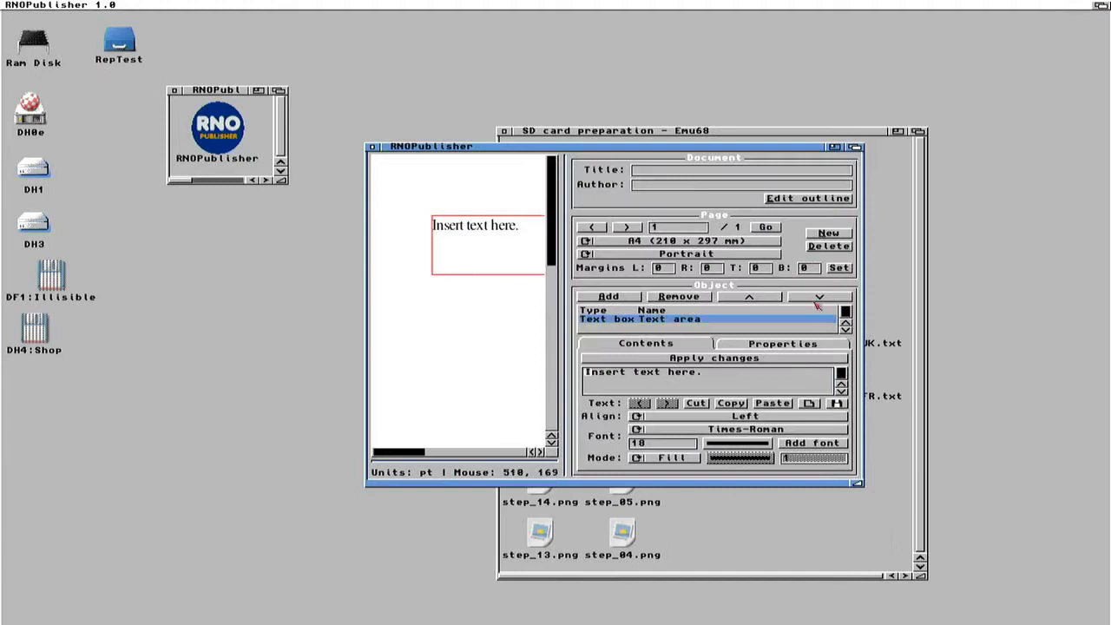
{"action": "left_click", "coordinate": [872, 137]}
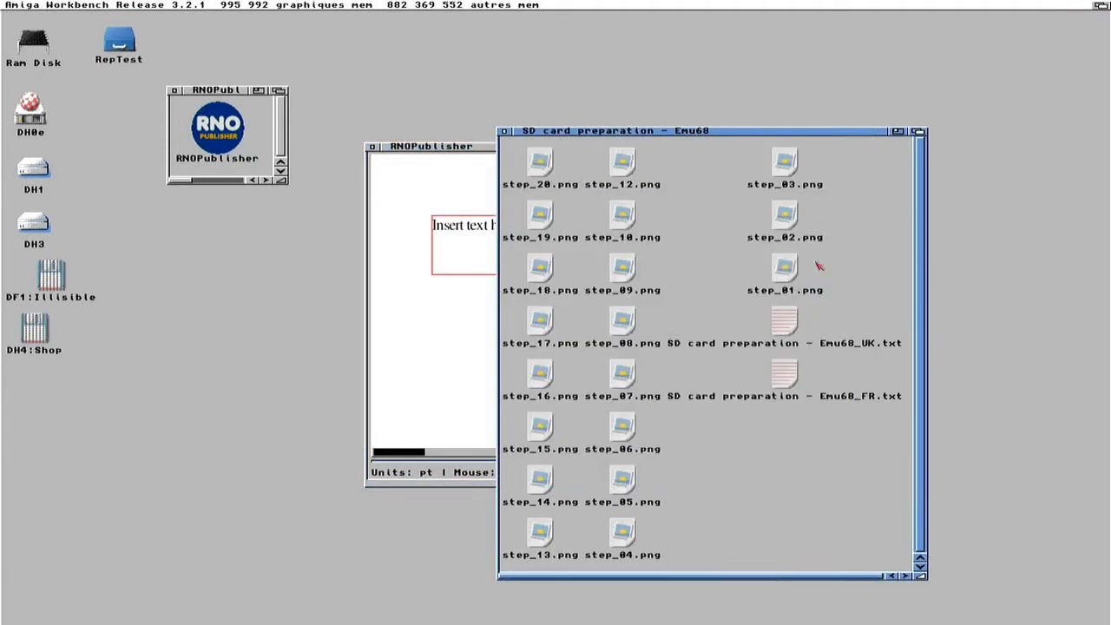
{"action": "double_click", "coordinate": [788, 319]}
{"action": "left_click_drag", "start_coordinate": [757, 325], "coordinate": [222, 227]}
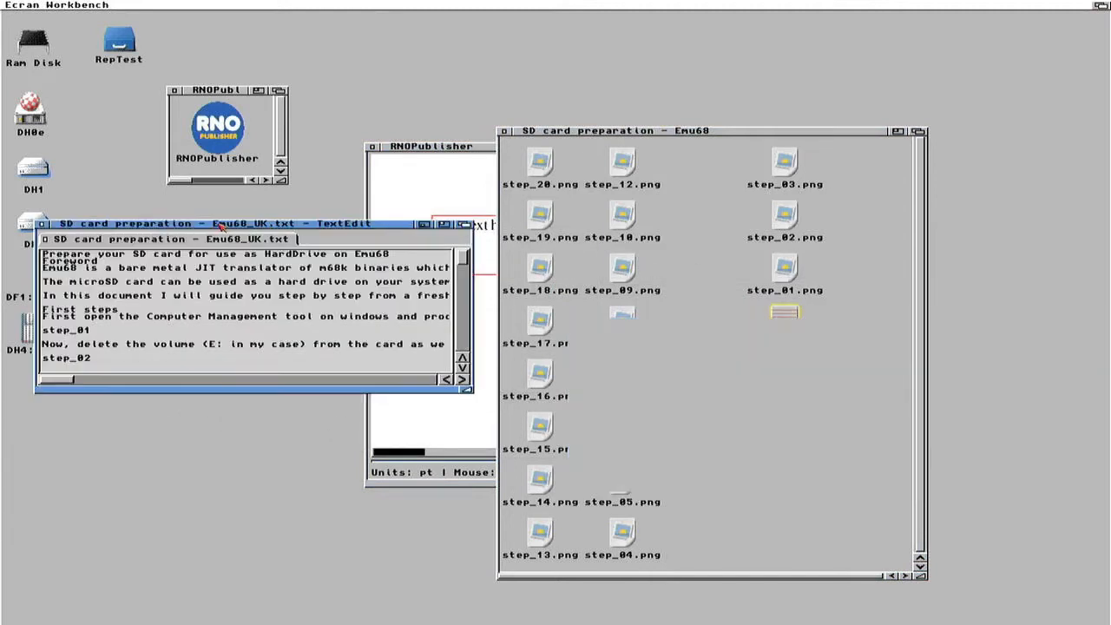
{"action": "left_click_drag", "start_coordinate": [468, 387], "coordinate": [577, 594]}
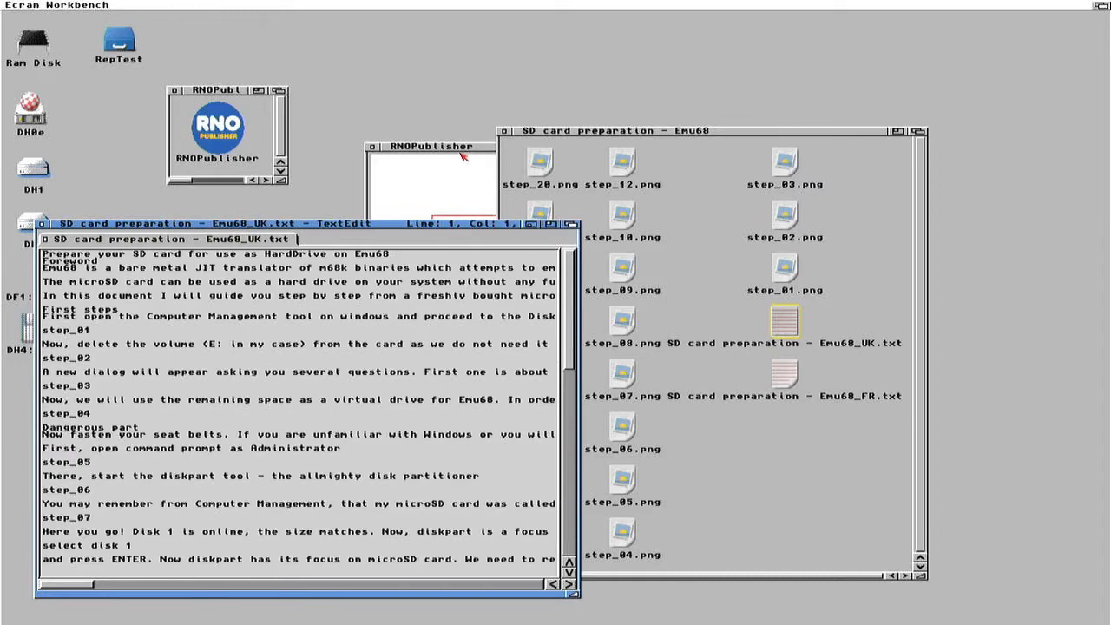
Step: Return to RNOPublisher at full screen size and move the text box slightly lower on the page
{"action": "left_click", "coordinate": [462, 154]}
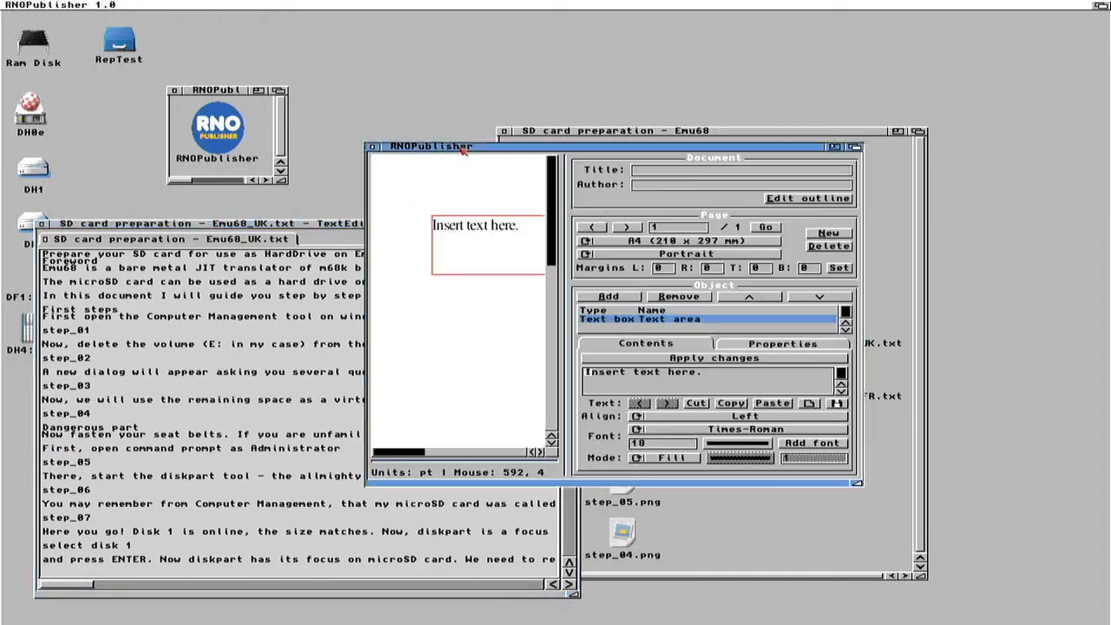
{"action": "left_click", "coordinate": [834, 148]}
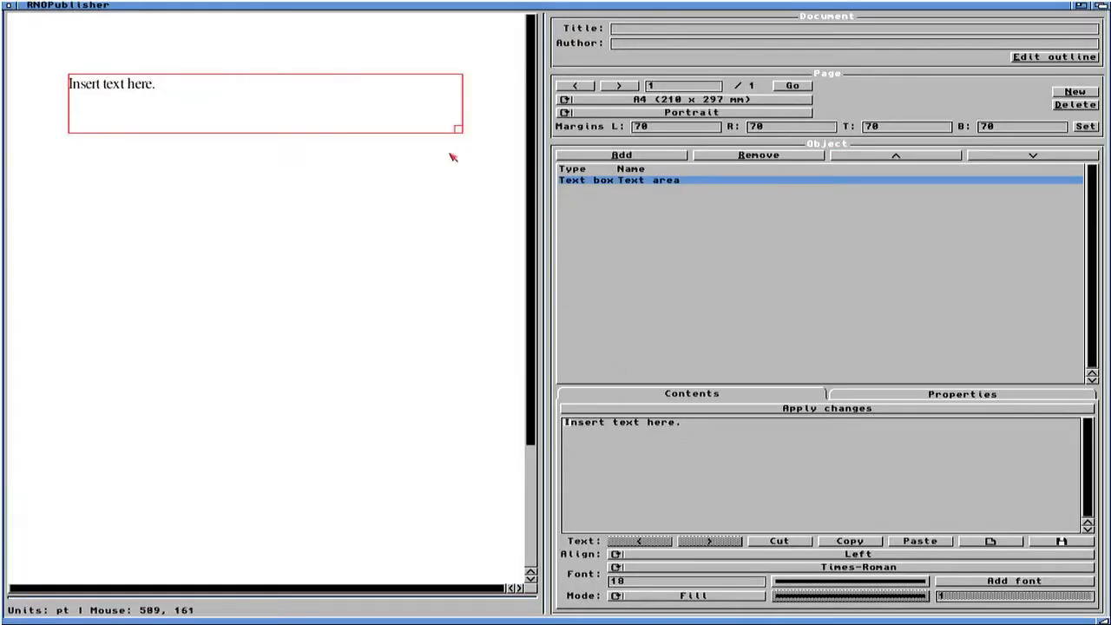
{"action": "left_click_drag", "start_coordinate": [341, 89], "coordinate": [335, 134]}
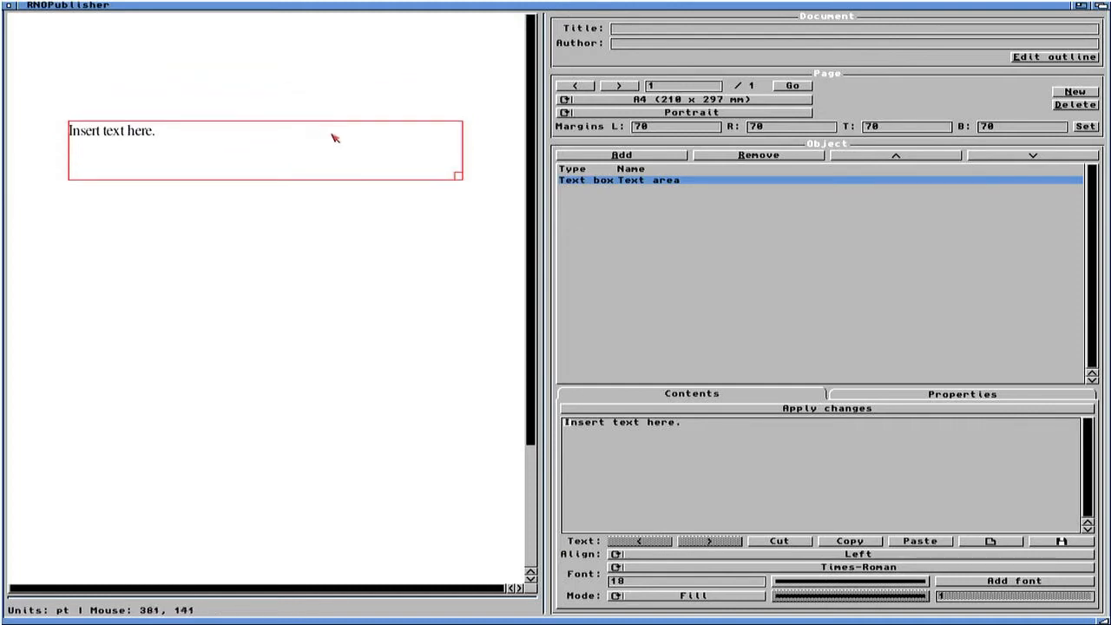
Step: Add a text line object to the page
{"action": "left_click", "coordinate": [599, 159]}
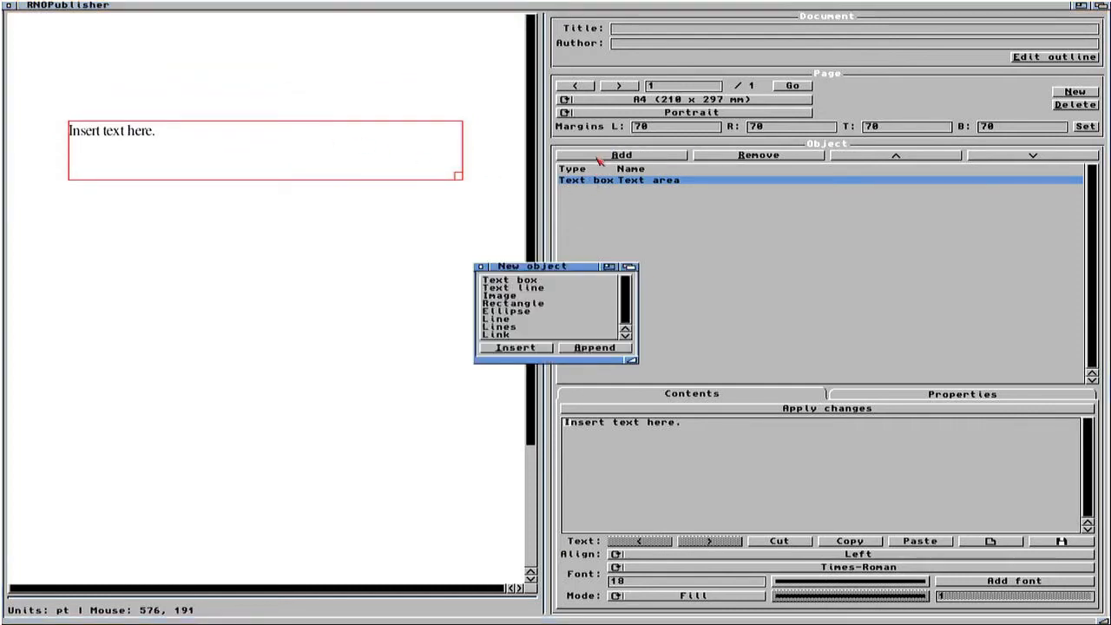
{"action": "left_click", "coordinate": [536, 288]}
{"action": "double_click", "coordinate": [536, 288]}
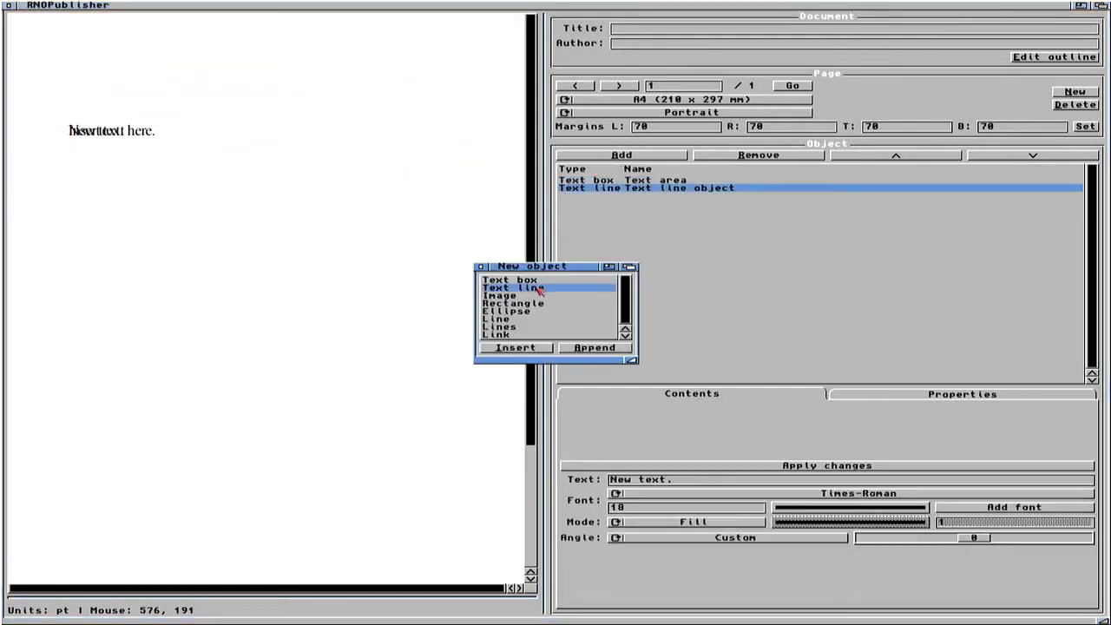
Step: Position the text line at the top margin with the text box just below it, and list the text line before the text box
{"action": "left_click", "coordinate": [647, 181]}
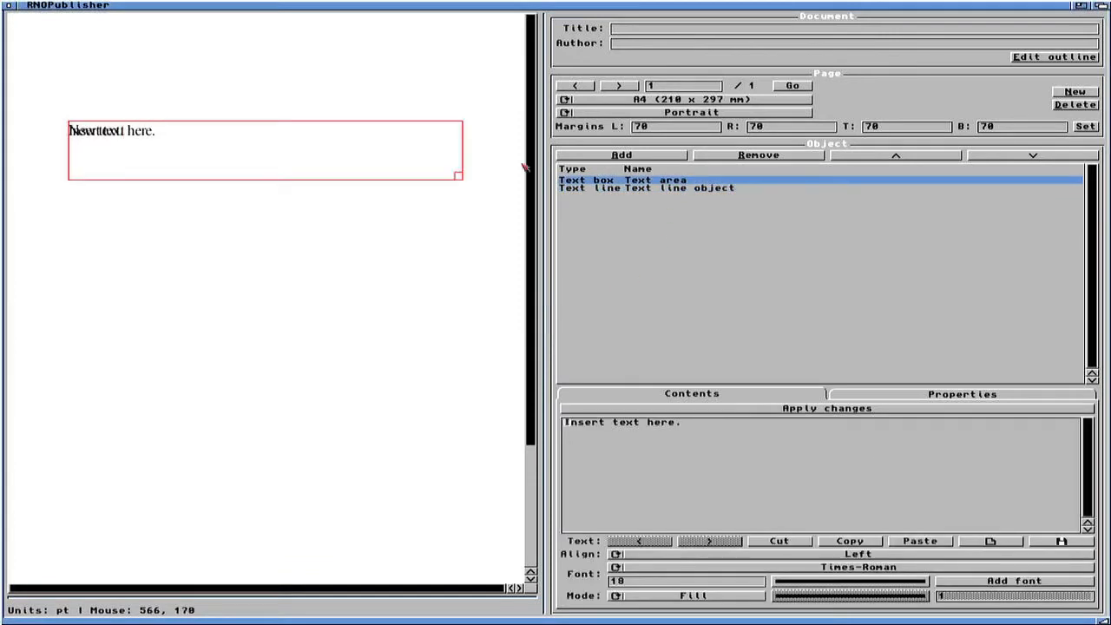
{"action": "left_click_drag", "start_coordinate": [297, 139], "coordinate": [312, 77]}
{"action": "left_click_drag", "start_coordinate": [334, 115], "coordinate": [234, 204]}
{"action": "left_click_drag", "start_coordinate": [108, 123], "coordinate": [95, 75]}
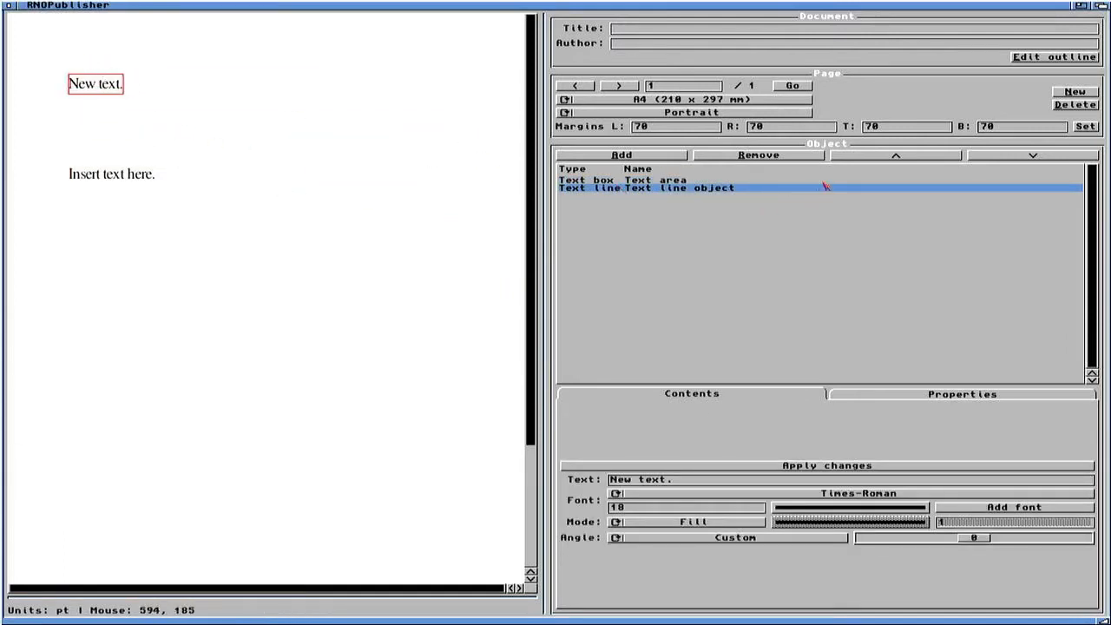
{"action": "left_click", "coordinate": [856, 156]}
{"action": "left_click_drag", "start_coordinate": [292, 171], "coordinate": [178, 126]}
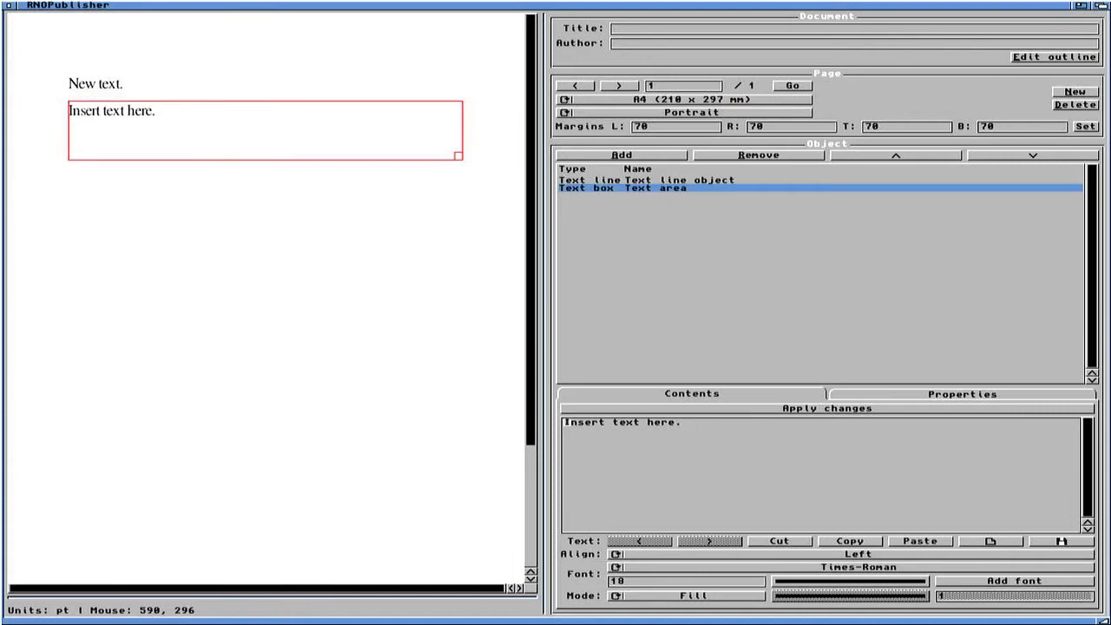
Step: Switch to TextEdit and copy the "Foreword" heading with the first paragraph about Emu68
{"action": "left_click", "coordinate": [1080, 5]}
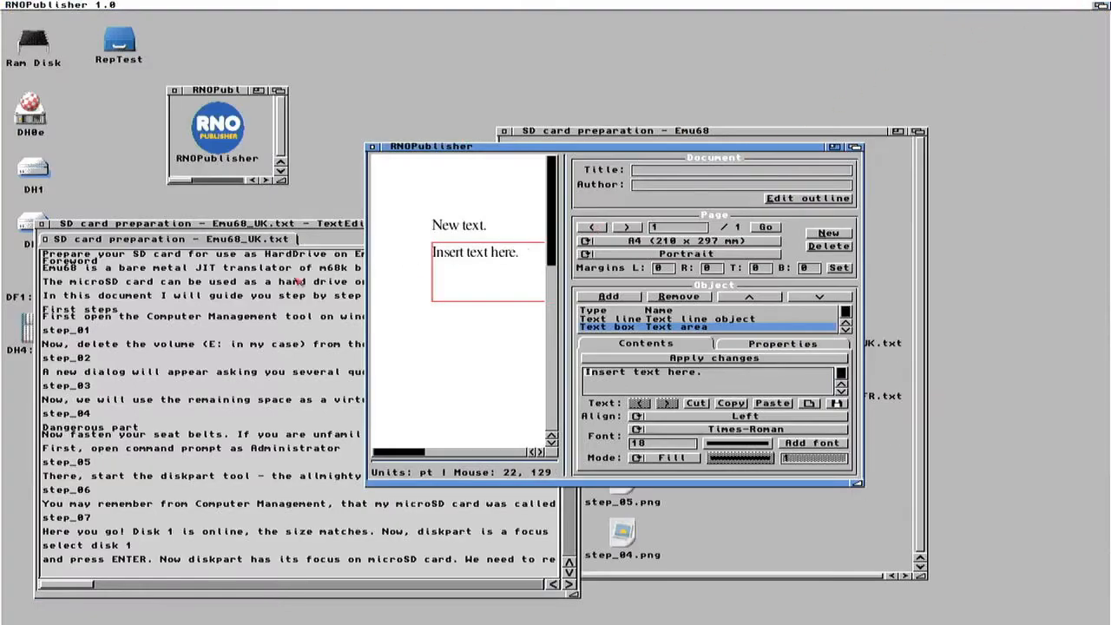
{"action": "left_click", "coordinate": [250, 266]}
{"action": "left_click", "coordinate": [259, 227]}
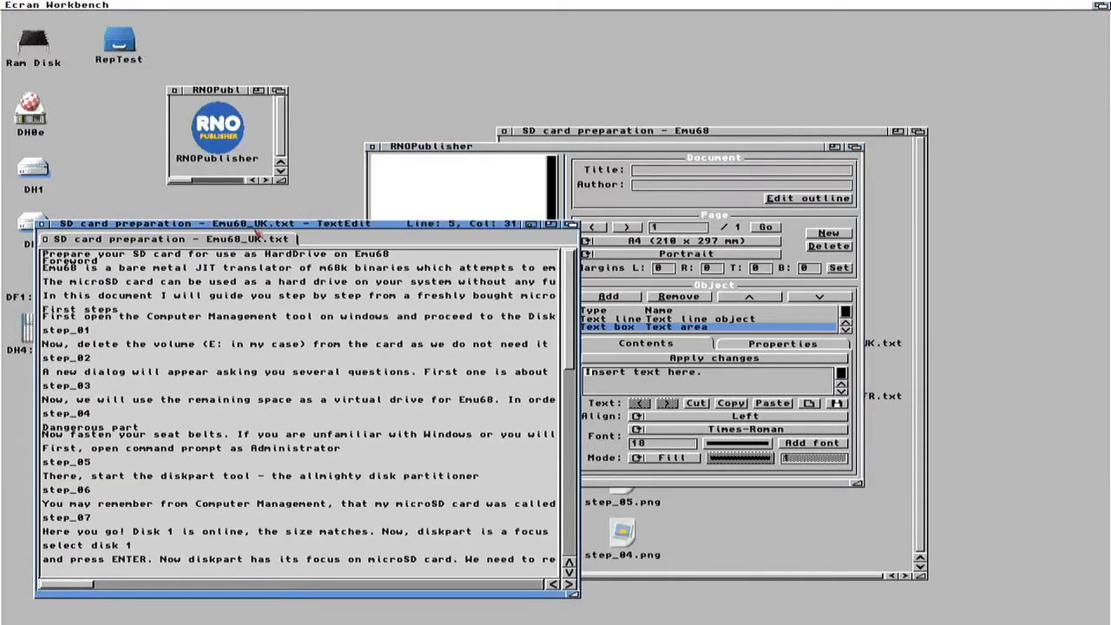
{"action": "left_click_drag", "start_coordinate": [44, 265], "coordinate": [101, 274]}
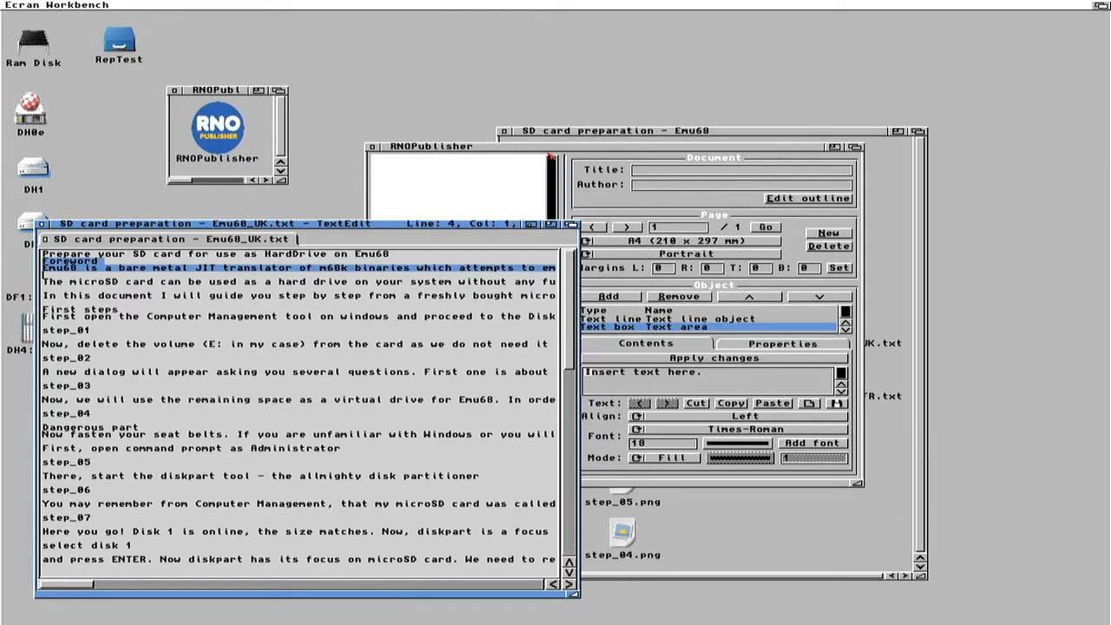
Step: Replace the text box's placeholder in RNOPublisher with the copied Foreword text and enlarge the box to fit it
{"action": "left_click", "coordinate": [556, 155]}
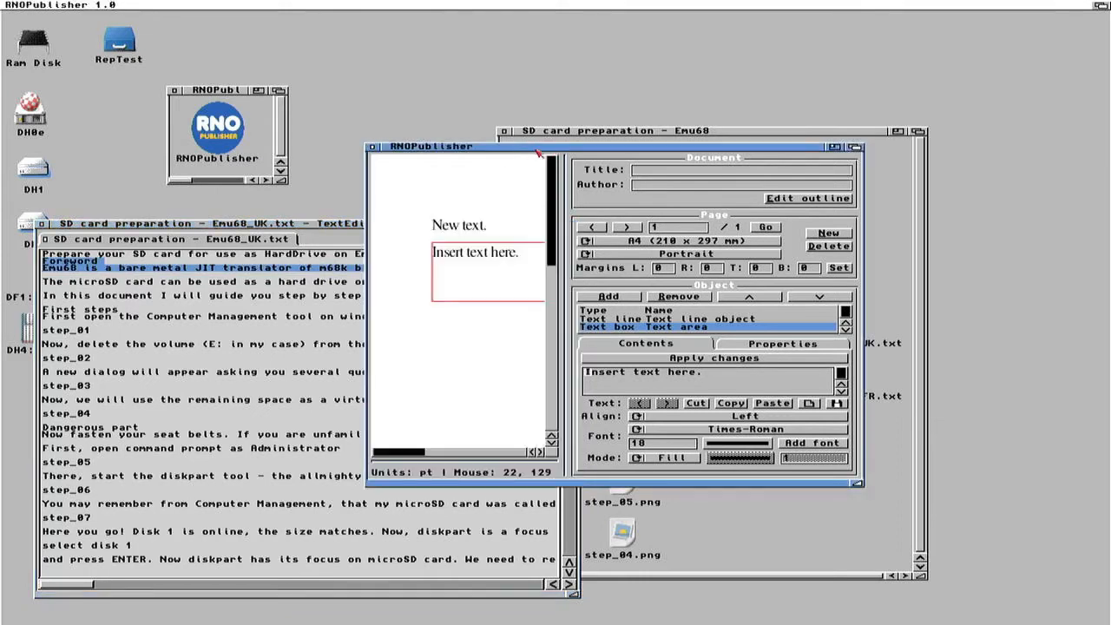
{"action": "left_click", "coordinate": [834, 147]}
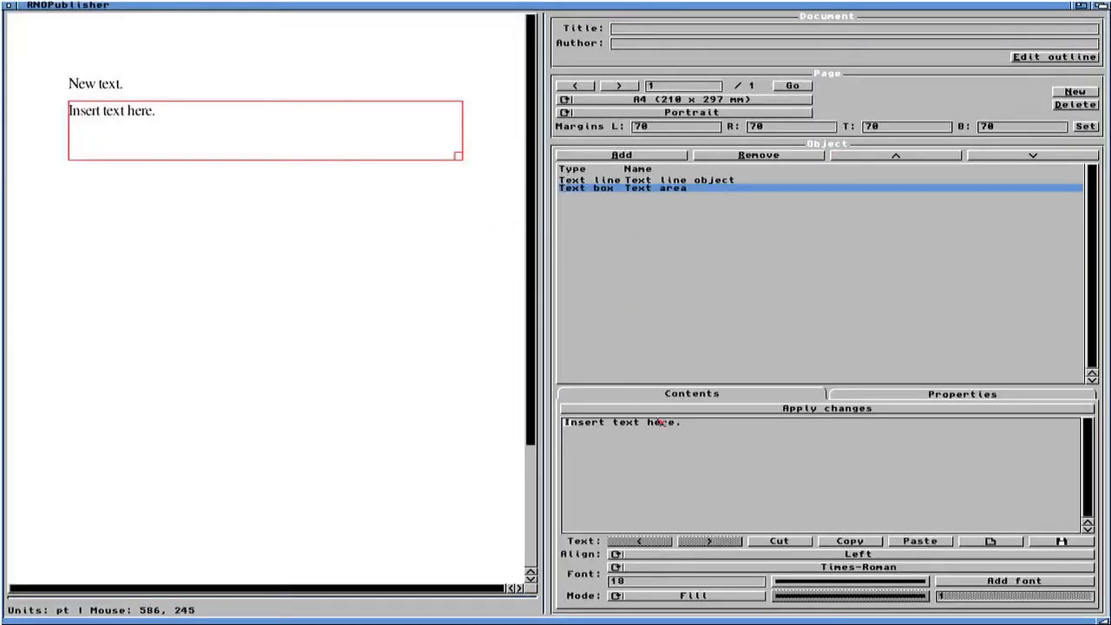
{"action": "left_click_drag", "start_coordinate": [683, 425], "coordinate": [509, 421]}
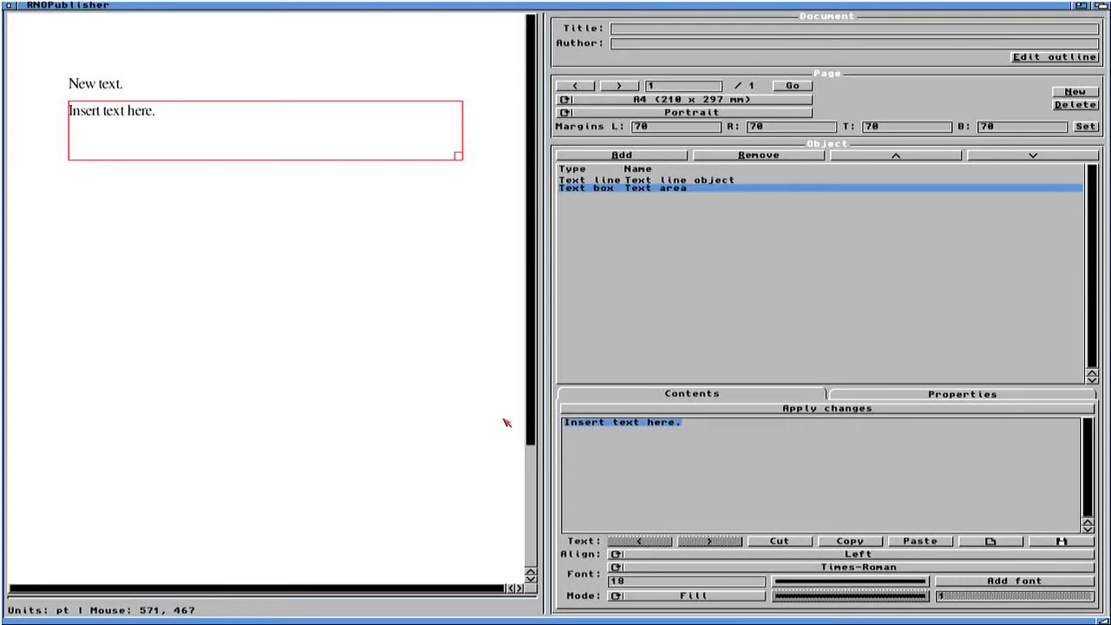
{"action": "type", "text": "Foreword Emu68 is a bare metal JIT translator of m68k binaries which attempts to emulate as little as possible. Therefore, you will not find a way to attach a HDF image file to the system and let Emu68 pretend that this is a hard drive. No. Instead, Emu68 in PiStorm (and native AROS) variant has added a Zorro III card with a ROM containing device driver for microSD interface of Raspberry Pi."}
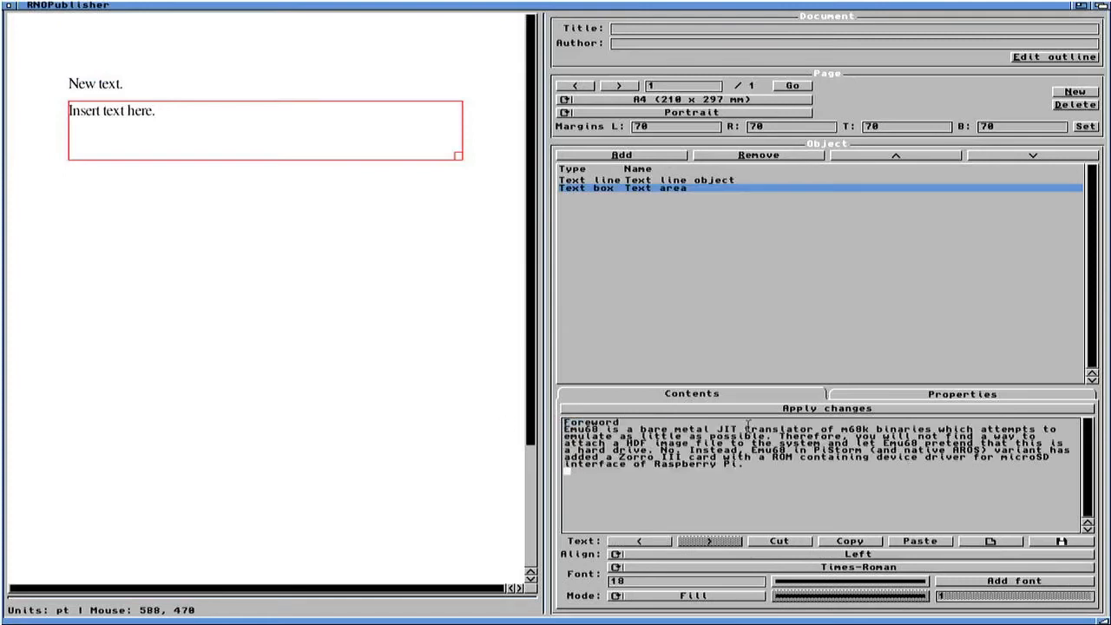
{"action": "key", "text": "BackSpace"}
{"action": "left_click", "coordinate": [797, 409]}
{"action": "left_click_drag", "start_coordinate": [458, 155], "coordinate": [467, 280]}
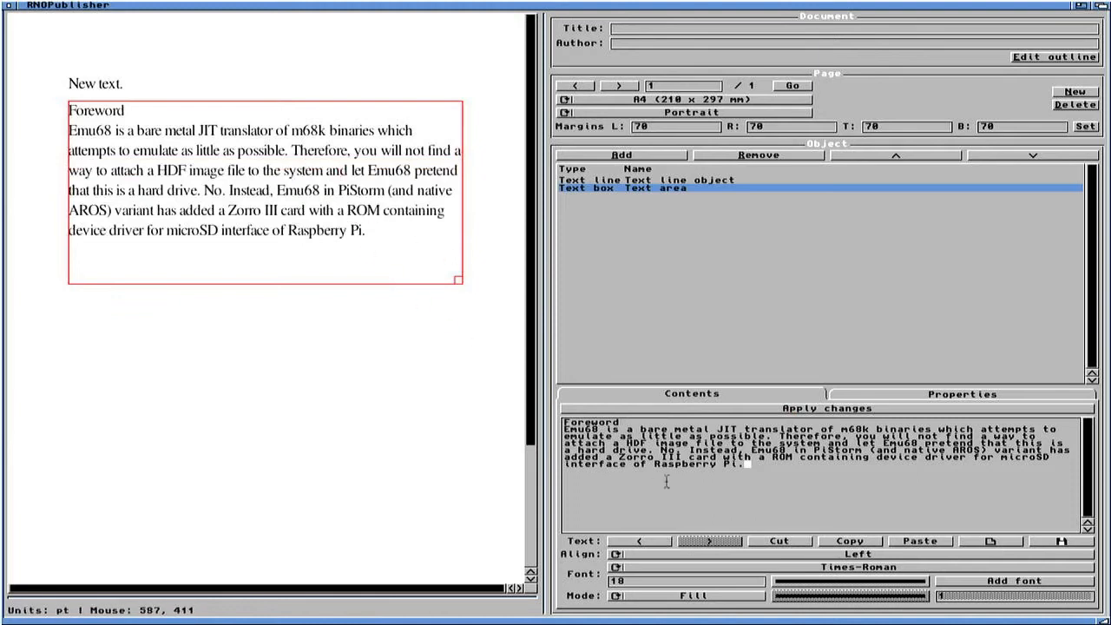
Step: Set the Foreword text box's font size to 10 and apply the change
{"action": "left_click", "coordinate": [636, 582]}
{"action": "key", "text": "BackSpace"}
{"action": "type", "text": "0"}
{"action": "left_click", "coordinate": [787, 411]}
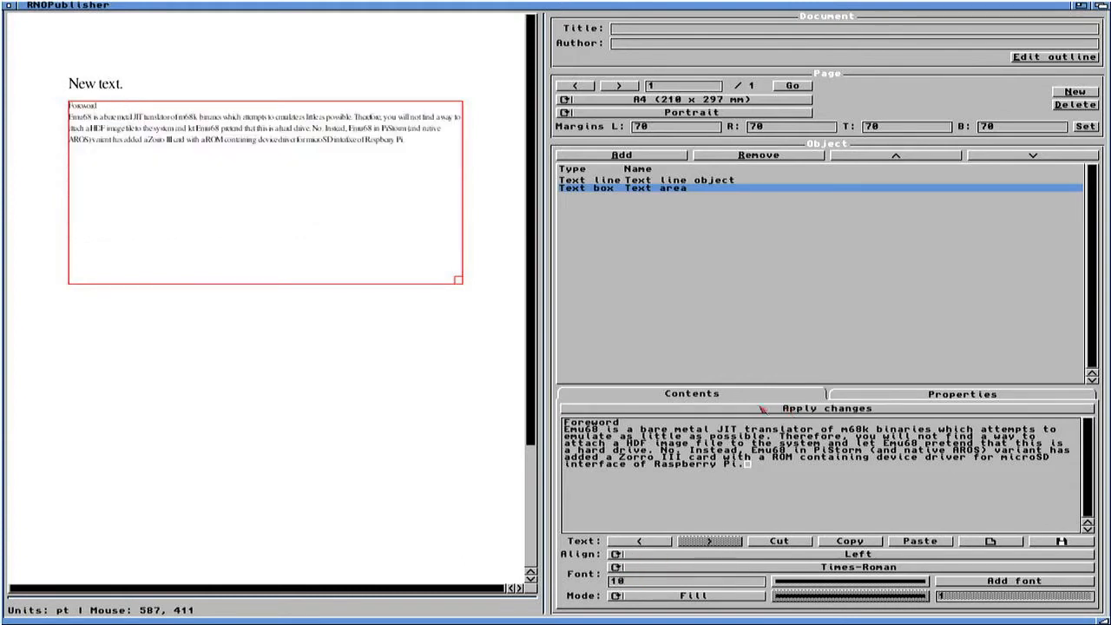
Step: Reduce the Foreword text box's height to about 77 pt and set its alignment to Justified
{"action": "left_click_drag", "start_coordinate": [458, 280], "coordinate": [491, 168]}
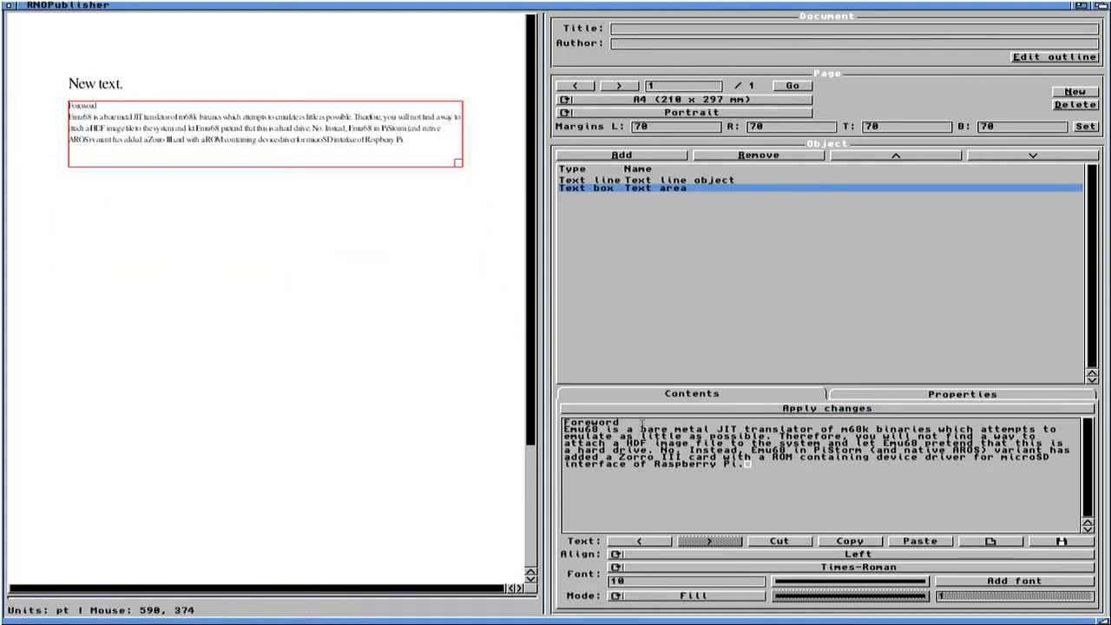
{"action": "left_click_drag", "start_coordinate": [806, 557], "coordinate": [812, 589]}
{"action": "left_click", "coordinate": [746, 410]}
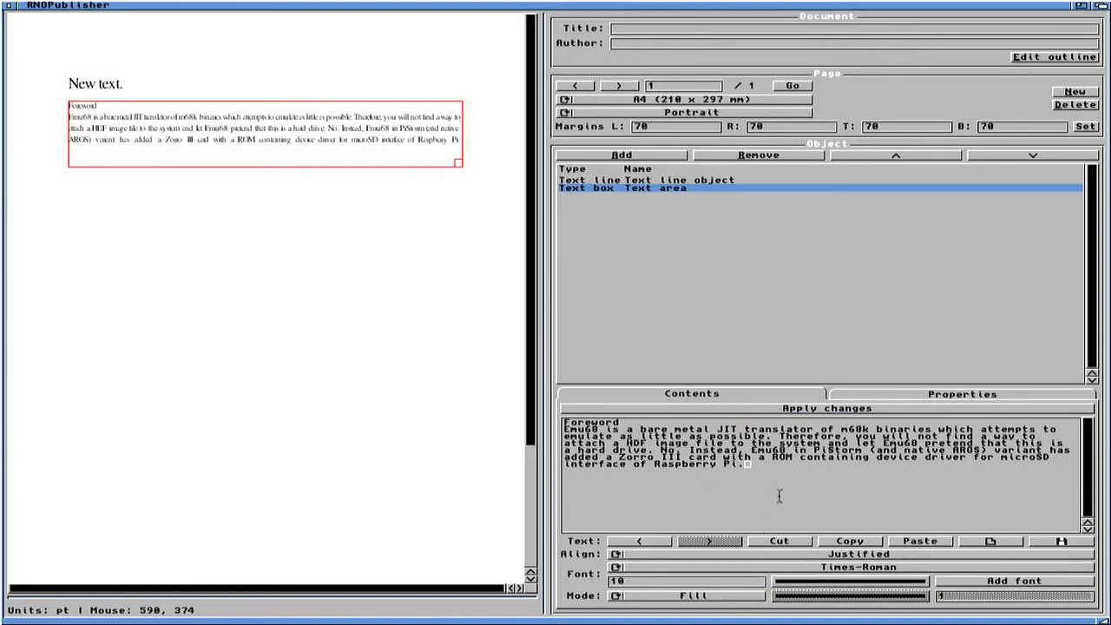
Step: Rename the Foreword text box object to "Step00" and return to its contents settings
{"action": "left_click", "coordinate": [850, 398]}
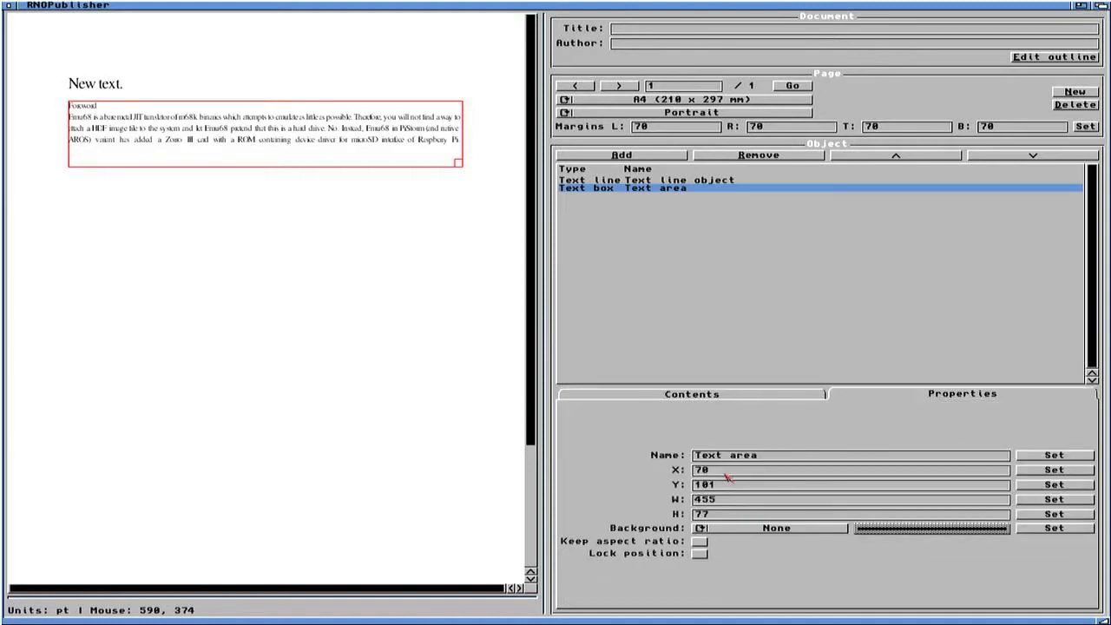
{"action": "left_click", "coordinate": [781, 459]}
{"action": "key", "text": "Left"}
{"action": "key", "text": "Left"}
{"action": "key", "text": "Left"}
{"action": "key", "text": "Delete"}
{"action": "key", "text": "Delete"}
{"action": "key", "text": "Delete"}
{"action": "key", "text": "Delete"}
{"action": "key", "text": "Delete"}
{"action": "key", "text": "Delete"}
{"action": "key", "text": "Delete"}
{"action": "key", "text": "Delete"}
{"action": "key", "text": "Delete"}
{"action": "type", "text": "Step00"}
{"action": "left_click", "coordinate": [1045, 458]}
{"action": "left_click", "coordinate": [651, 398]}
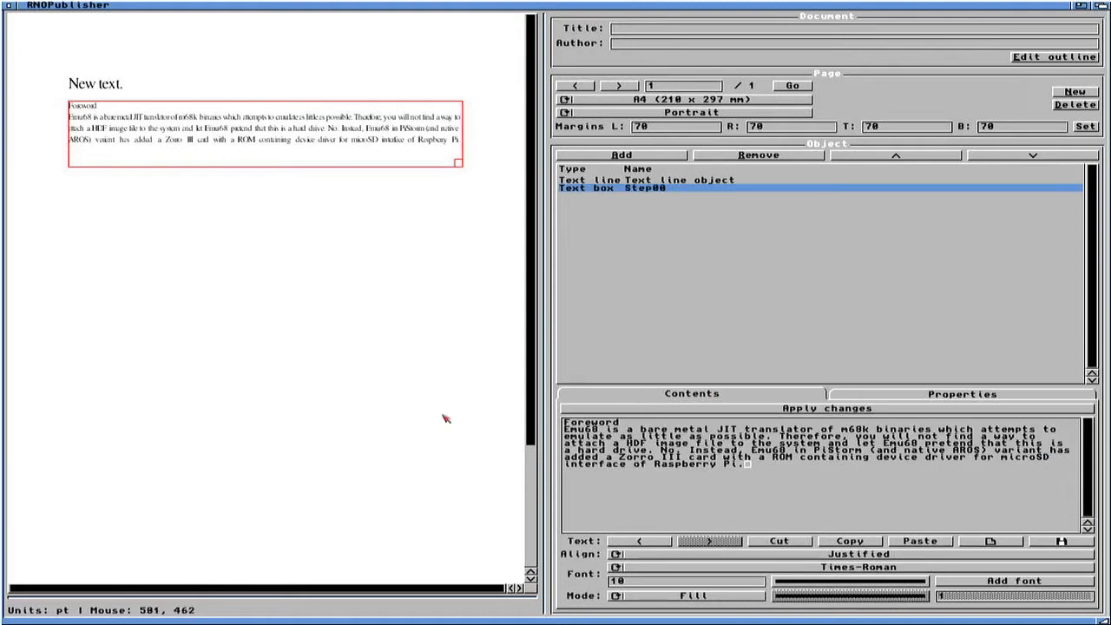
Step: Select the "New text." line and bring the SD card preparation folder window in front of RNOPublisher
{"action": "left_click", "coordinate": [105, 87]}
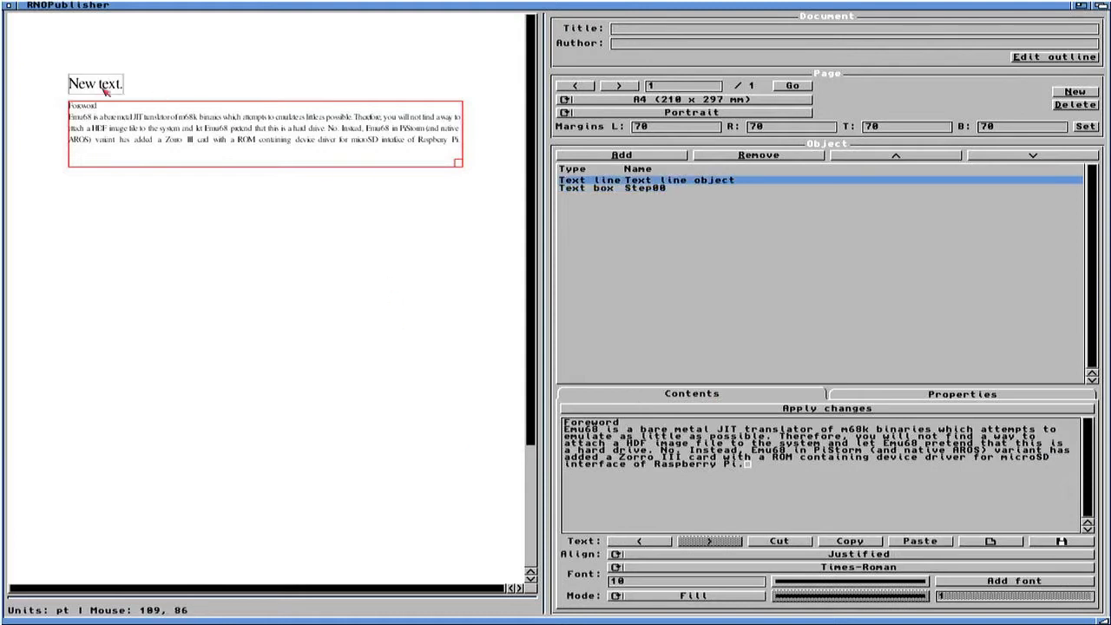
{"action": "left_click", "coordinate": [1099, 7]}
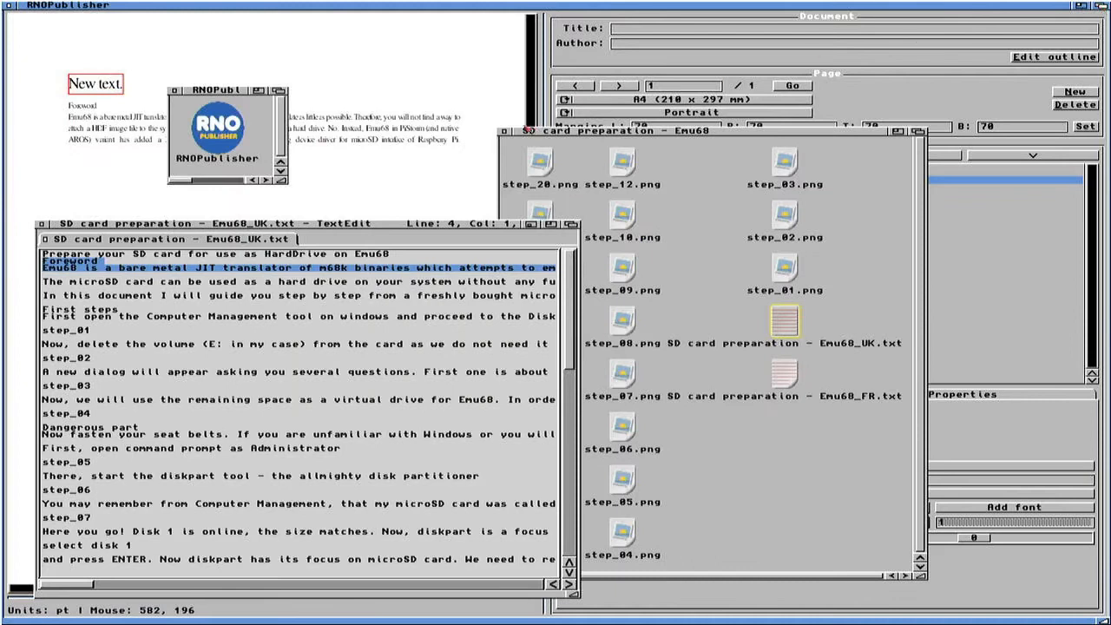
{"action": "left_click", "coordinate": [918, 132]}
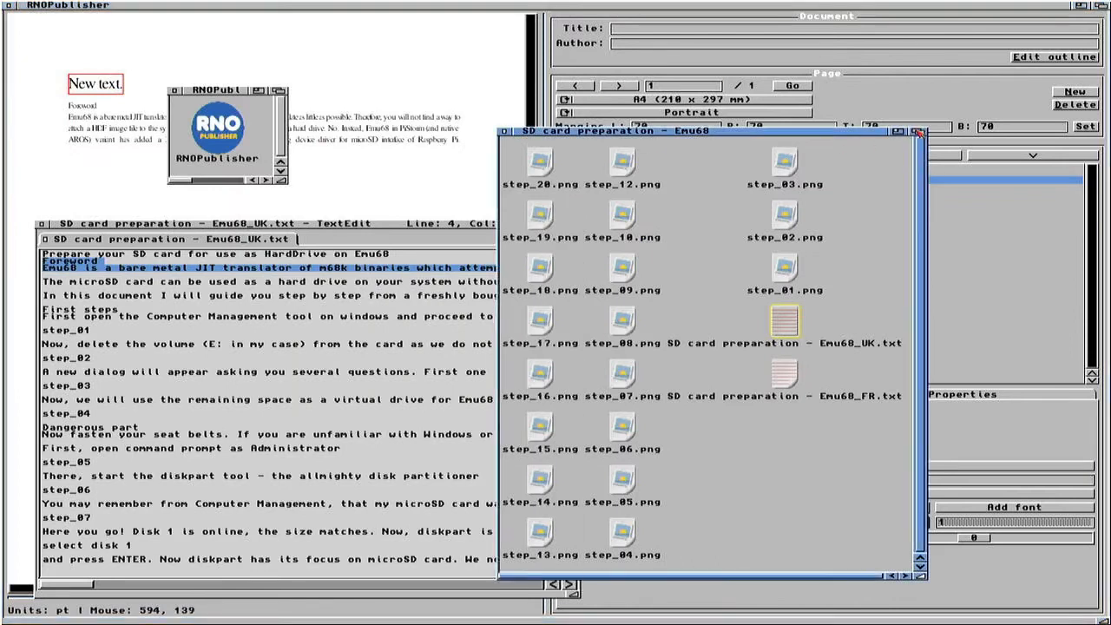
Step: Replace the "New text." line with "Prepare your SD card for use as HardDrive on Amu68" and set its font to Times-Bold
{"action": "left_click", "coordinate": [281, 92]}
{"action": "left_click", "coordinate": [676, 478]}
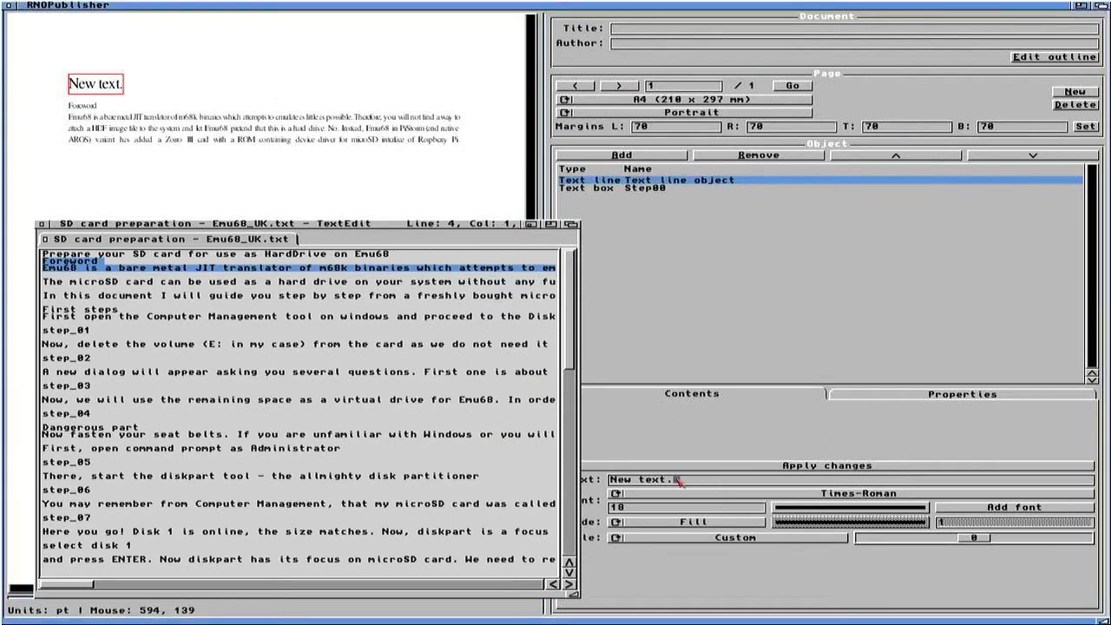
{"action": "key", "text": "BackSpace"}
{"action": "key", "text": "BackSpace"}
{"action": "key", "text": "BackSpace"}
{"action": "key", "text": "BackSpace"}
{"action": "key", "text": "BackSpace"}
{"action": "key", "text": "BackSpace"}
{"action": "key", "text": "BackSpace"}
{"action": "key", "text": "BackSpace"}
{"action": "key", "text": "BackSpace"}
{"action": "type", "text": "Prepare your SD ca"}
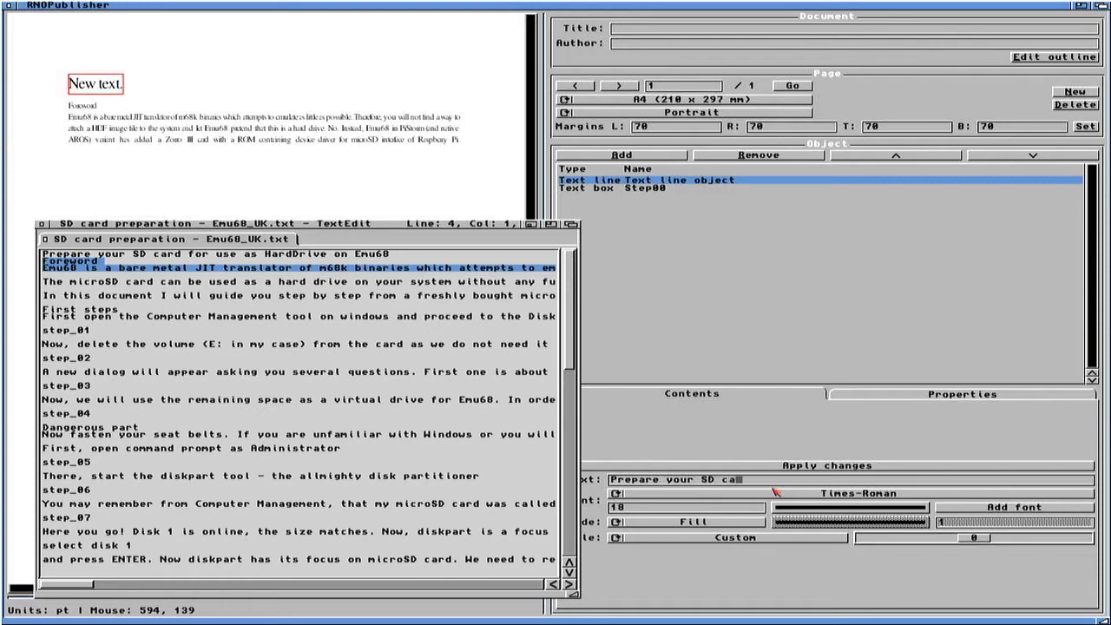
{"action": "type", "text": "rd for use as HardDrive on"}
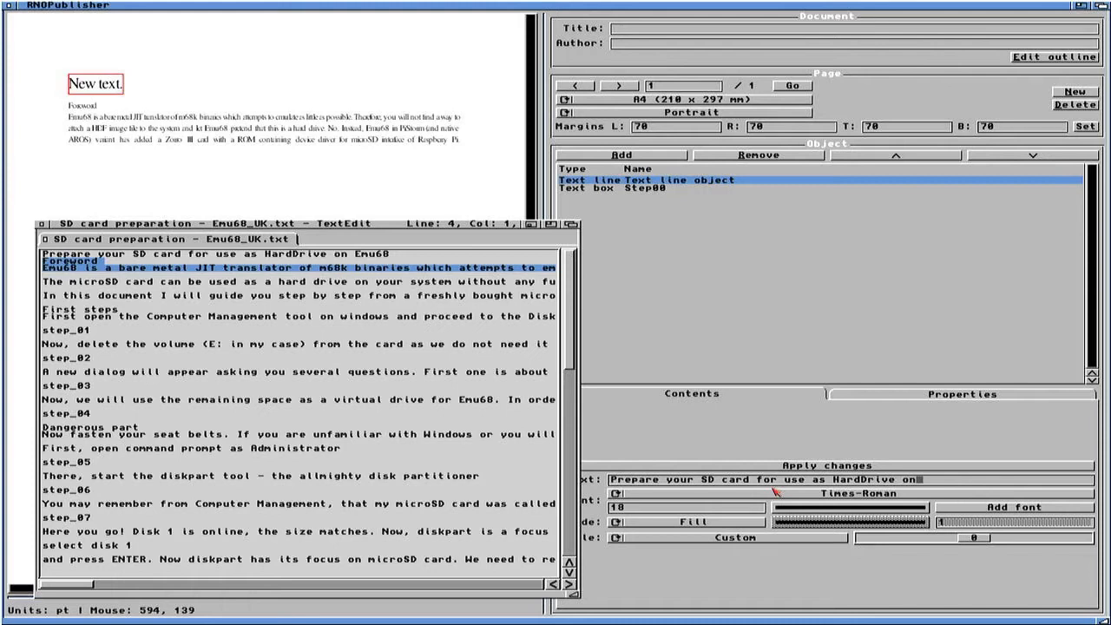
{"action": "type", "text": " Amu68"}
{"action": "double_click", "coordinate": [763, 407]}
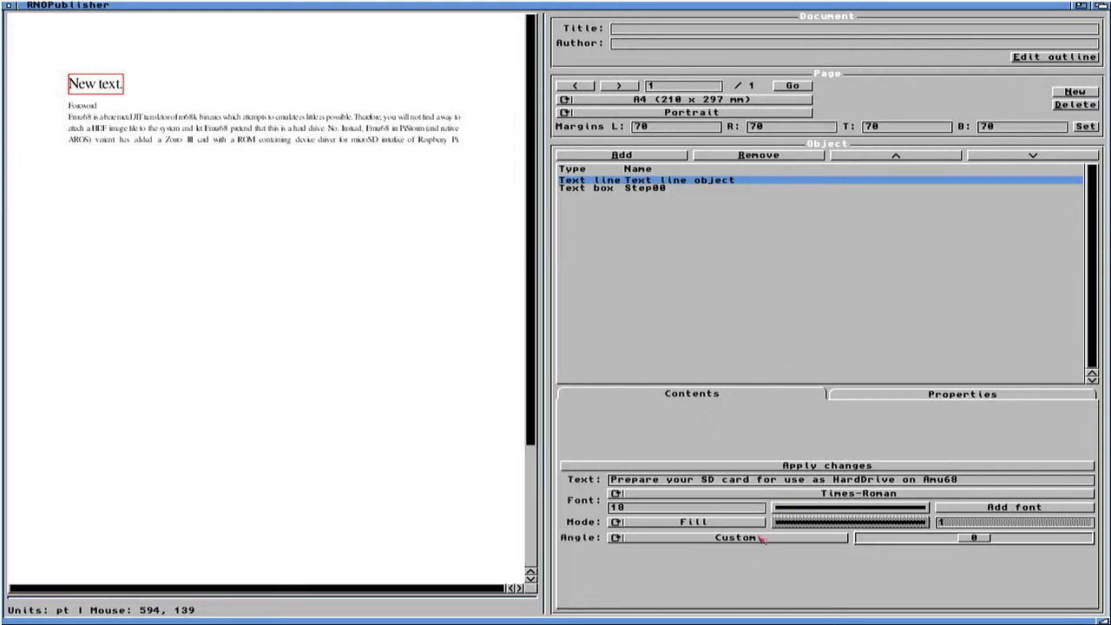
{"action": "left_click", "coordinate": [797, 467]}
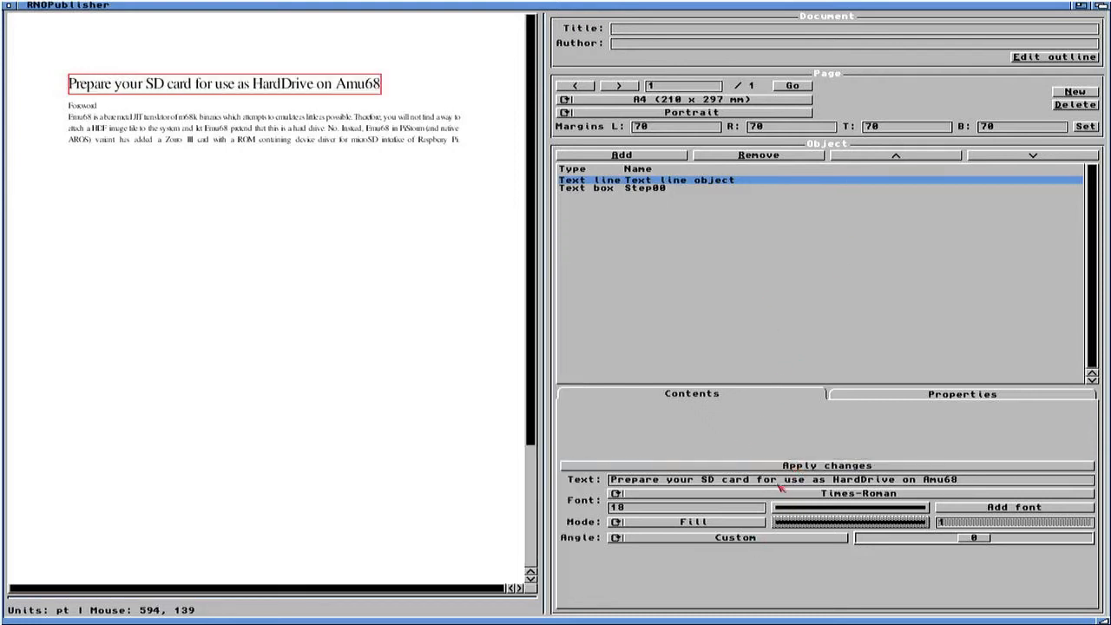
{"action": "left_click", "coordinate": [783, 495]}
{"action": "left_click_drag", "start_coordinate": [782, 494], "coordinate": [779, 579]}
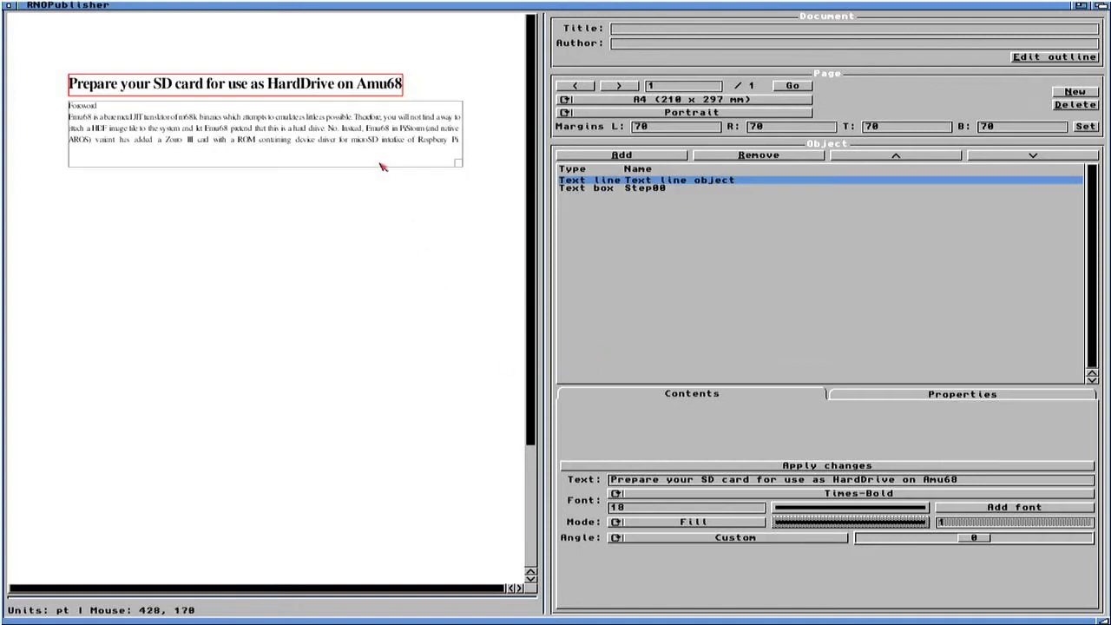
Step: Add a new text box object and place it just below the Foreword paragraph
{"action": "left_click", "coordinate": [399, 177]}
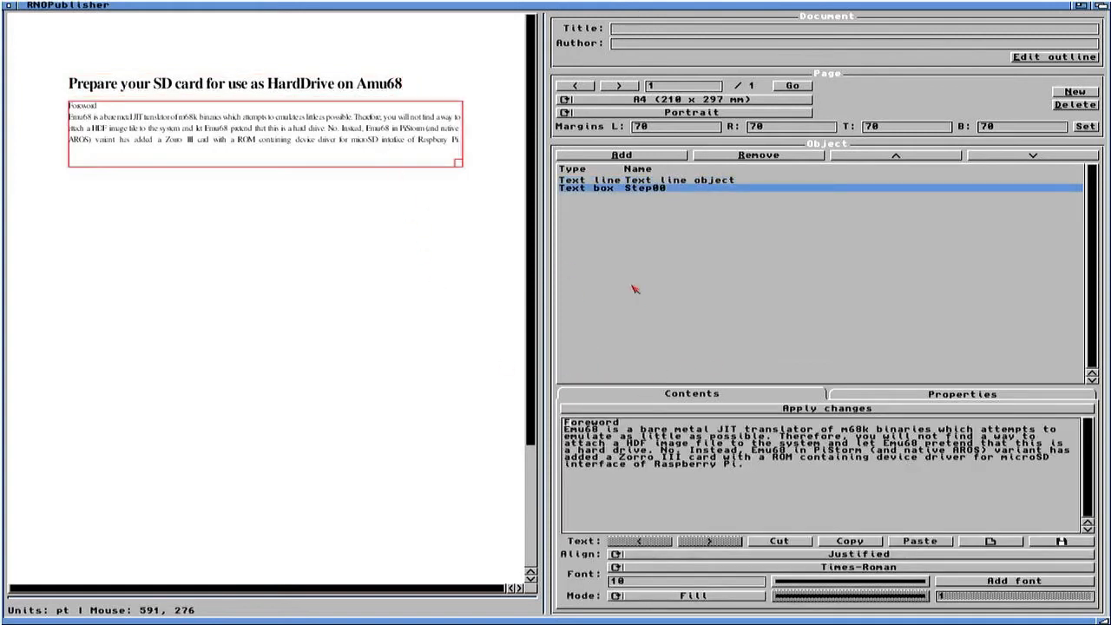
{"action": "left_click", "coordinate": [621, 156]}
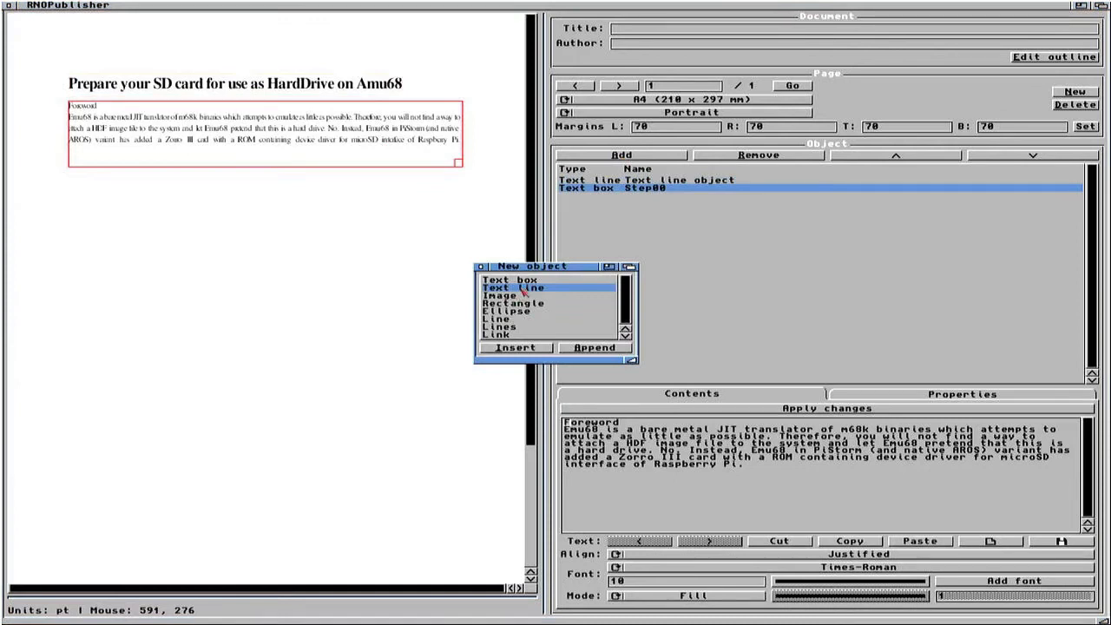
{"action": "double_click", "coordinate": [525, 280]}
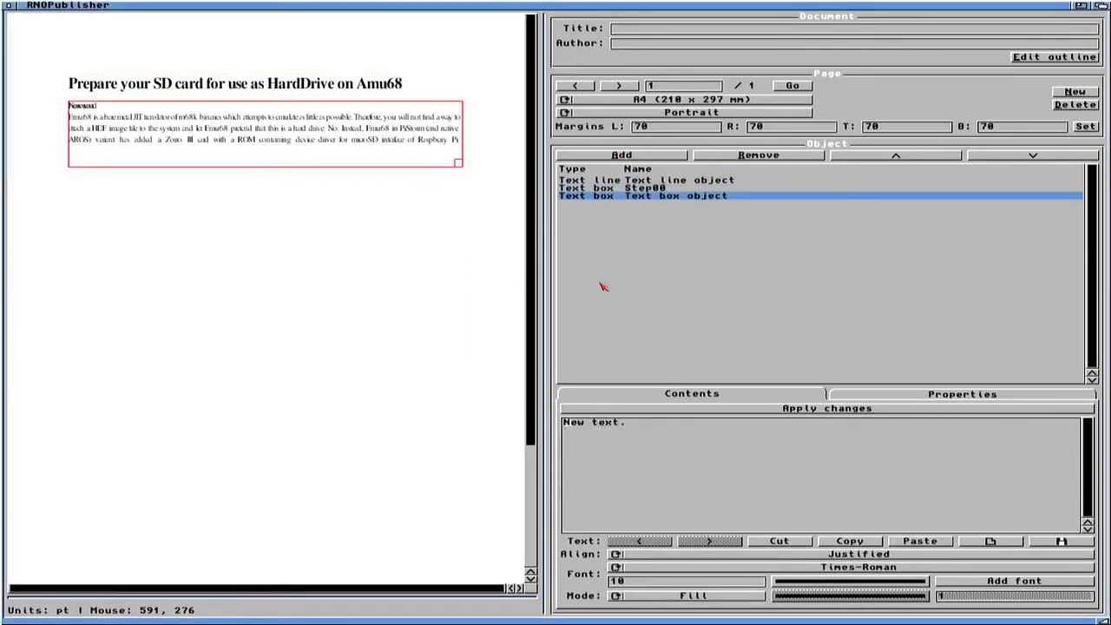
{"action": "left_click_drag", "start_coordinate": [390, 118], "coordinate": [377, 174]}
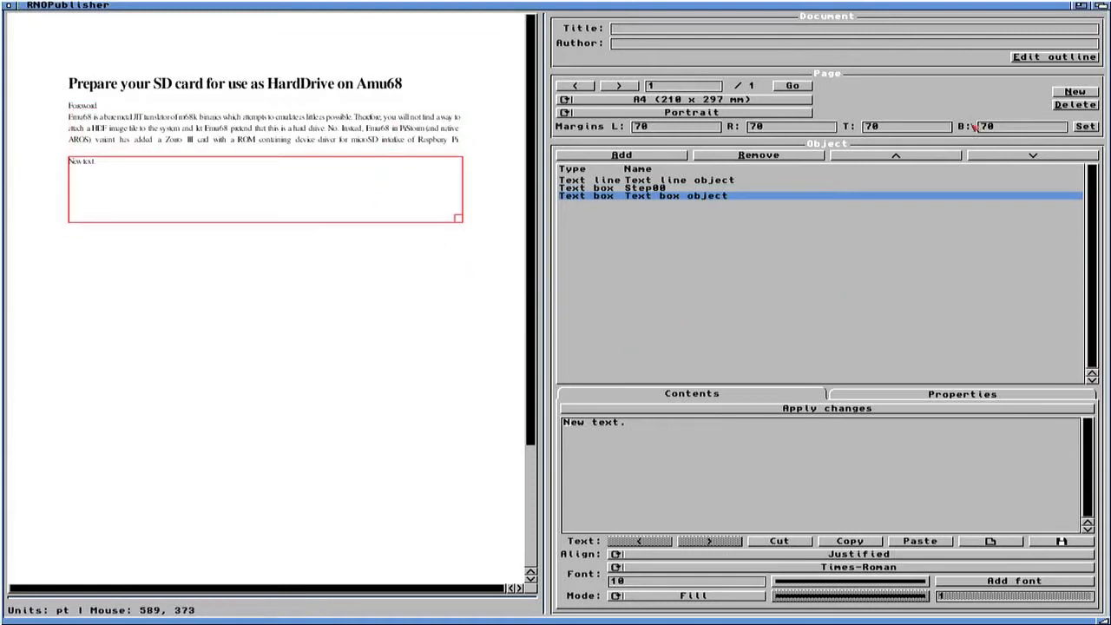
Step: Copy the two paragraphs from "The microSD card can be used" through "In this document I will guide you" in the UK text file
{"action": "left_click", "coordinate": [1099, 6]}
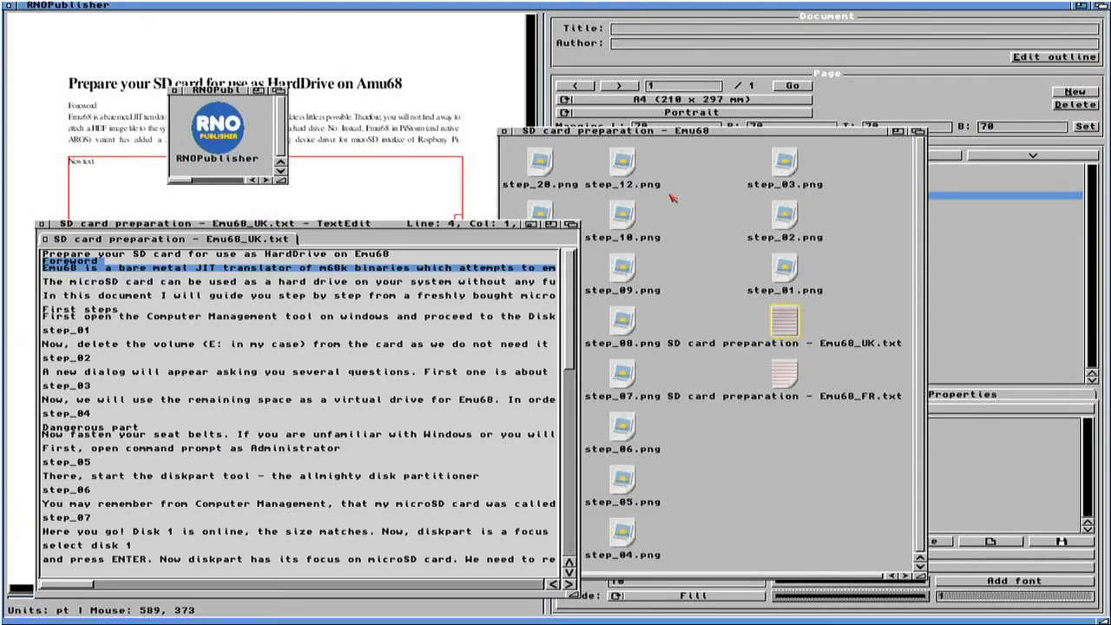
{"action": "left_click", "coordinate": [47, 282]}
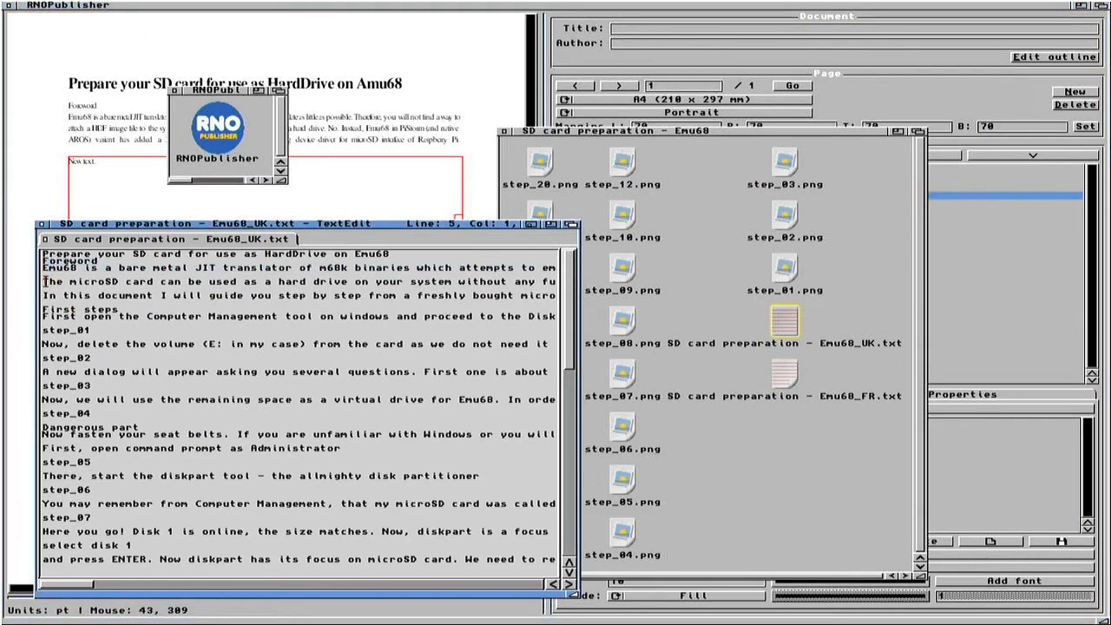
{"action": "left_click_drag", "start_coordinate": [43, 280], "coordinate": [76, 282]}
{"action": "left_click", "coordinate": [43, 281]}
{"action": "left_click_drag", "start_coordinate": [43, 281], "coordinate": [43, 304]}
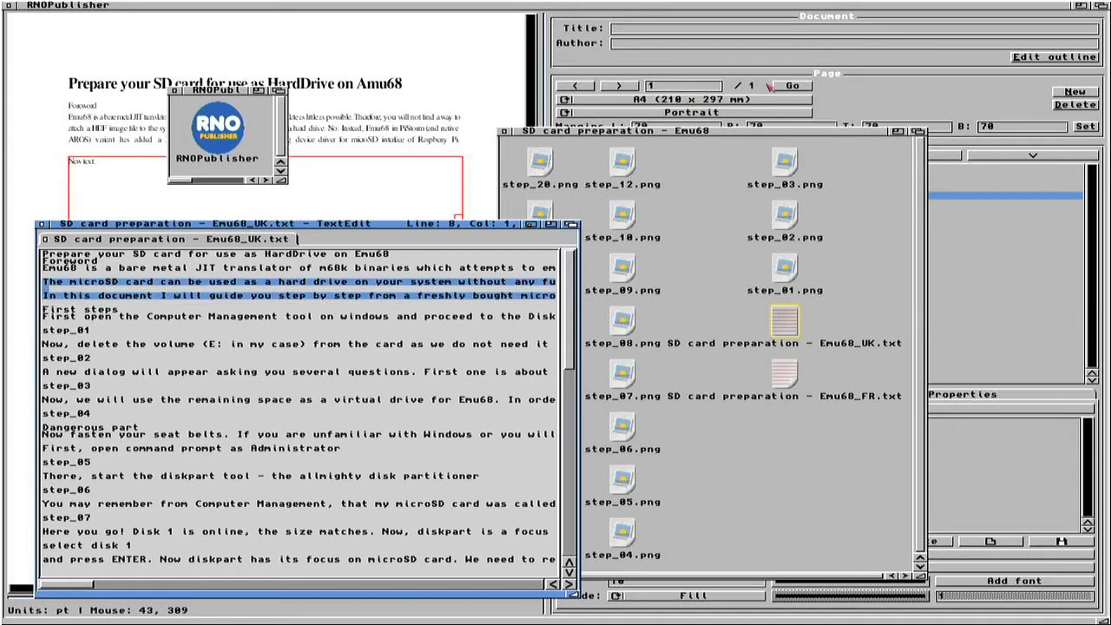
{"action": "double_click", "coordinate": [993, 5]}
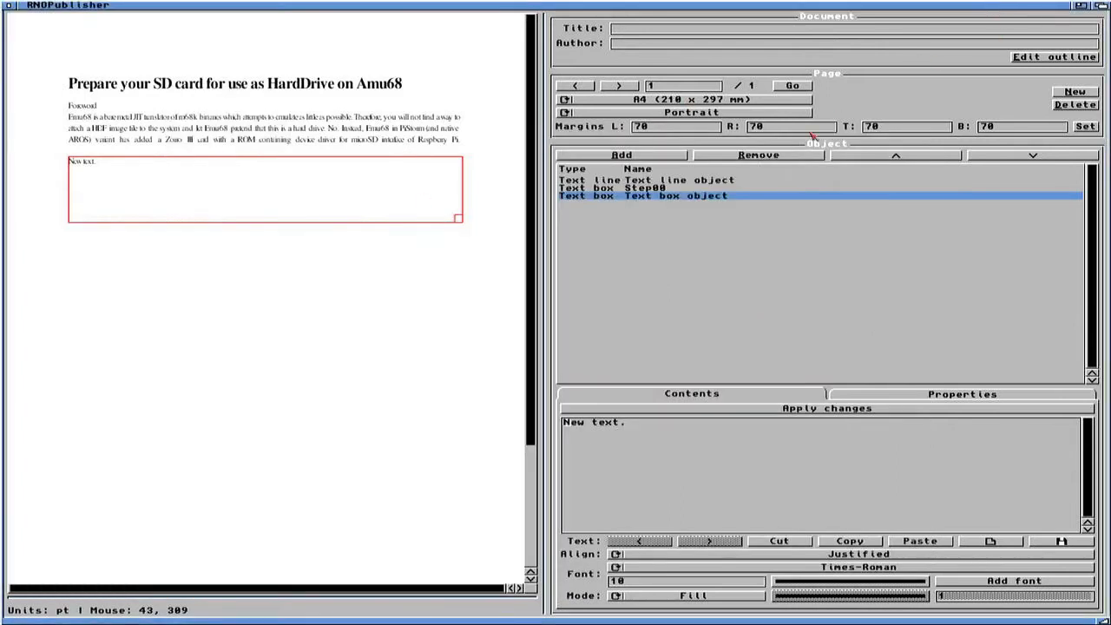
Step: Append the copied paragraphs after the Foreword text in the Step00 text box, separated by a blank line, and apply the change
{"action": "left_click", "coordinate": [697, 187]}
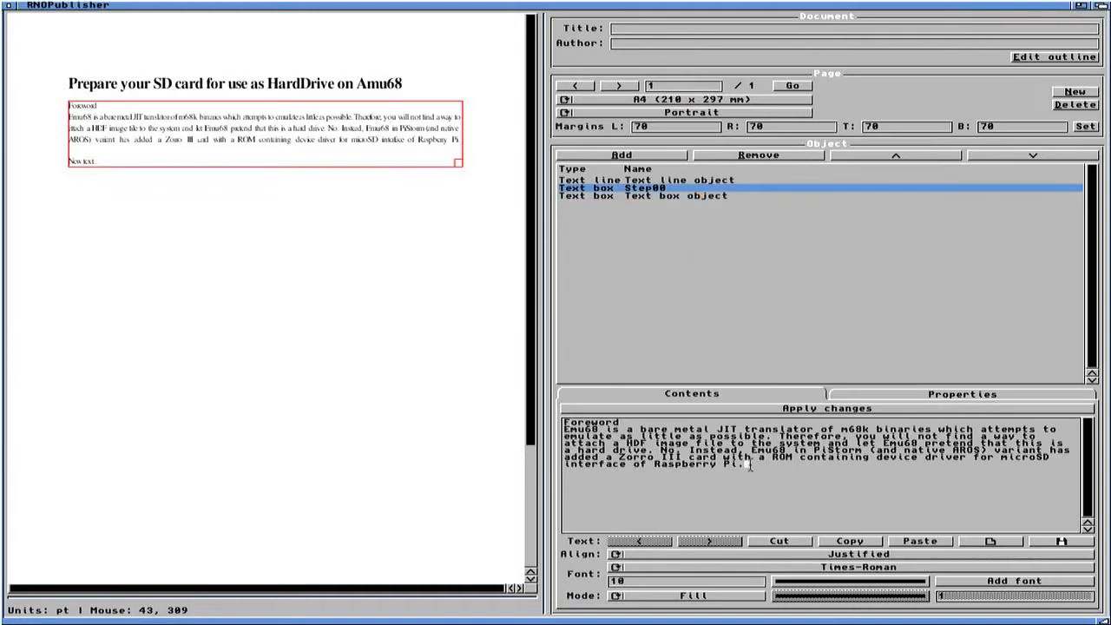
{"action": "key", "text": "Return"}
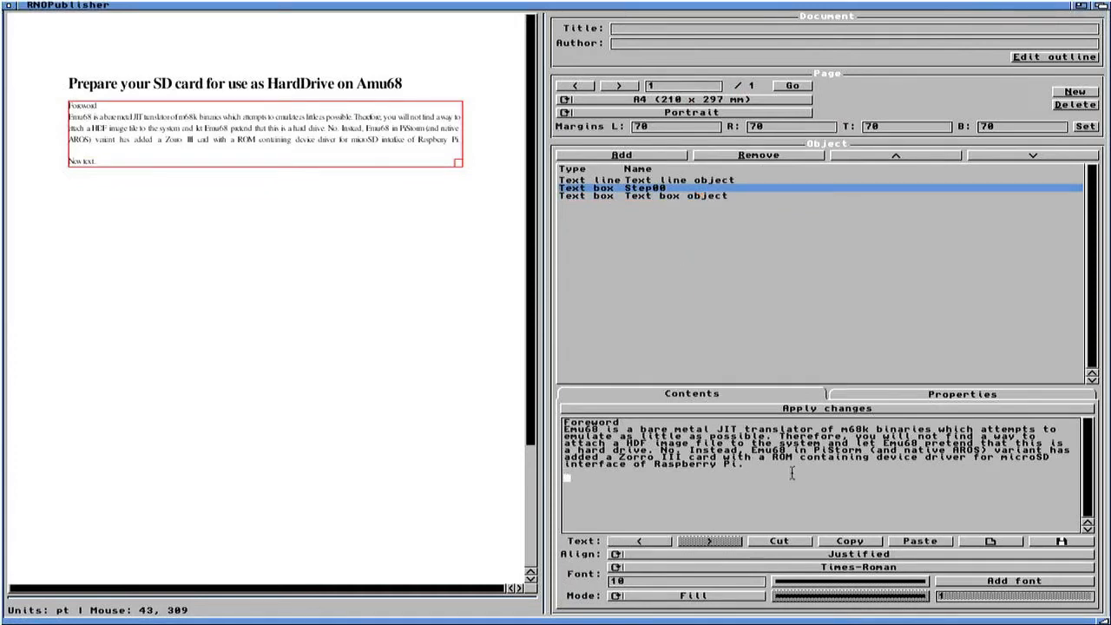
{"action": "key", "text": "super+v"}
{"action": "key", "text": "BackSpace"}
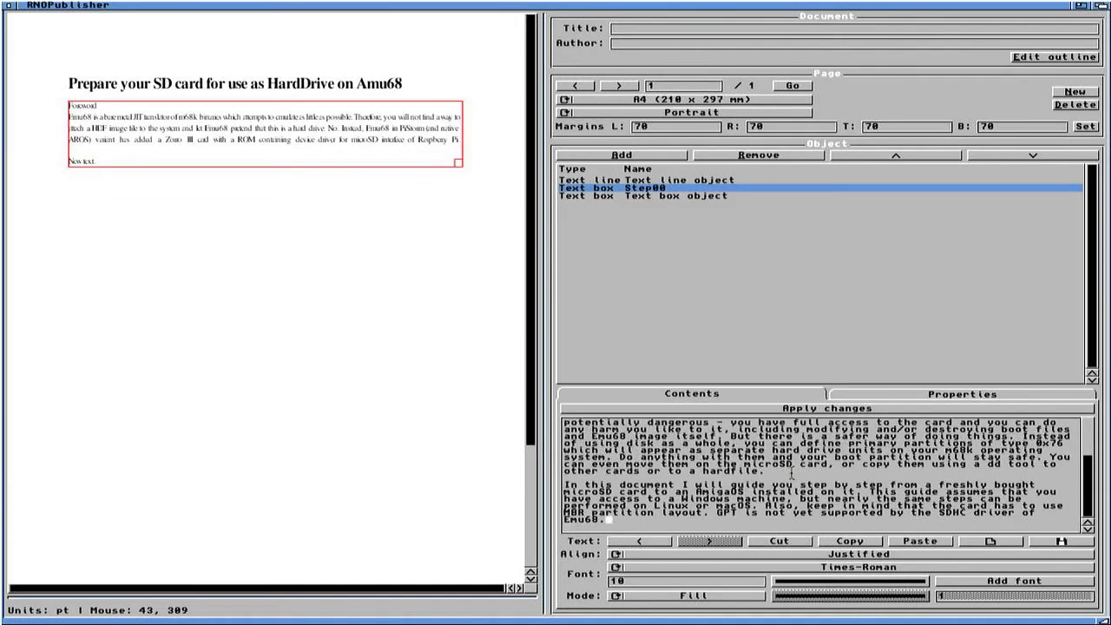
{"action": "left_click", "coordinate": [778, 408]}
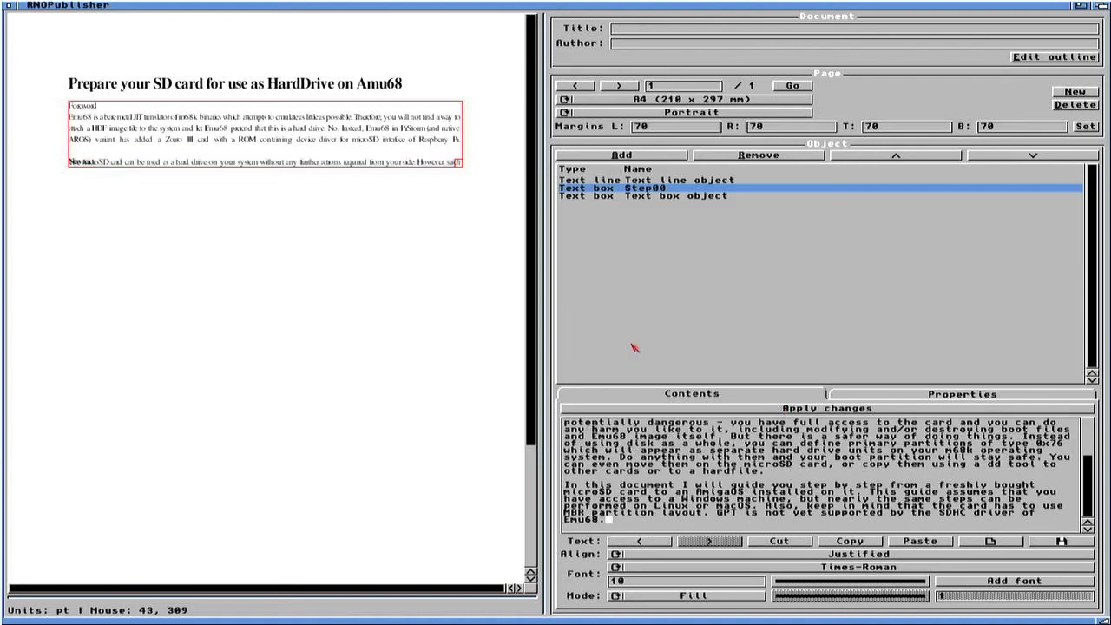
Step: Enlarge the Step00 text box to fit all its paragraphs and move the "New text." box below it
{"action": "left_click", "coordinate": [462, 164]}
{"action": "left_click_drag", "start_coordinate": [461, 165], "coordinate": [442, 303]}
{"action": "left_click", "coordinate": [462, 165]}
{"action": "left_click_drag", "start_coordinate": [462, 165], "coordinate": [456, 282]}
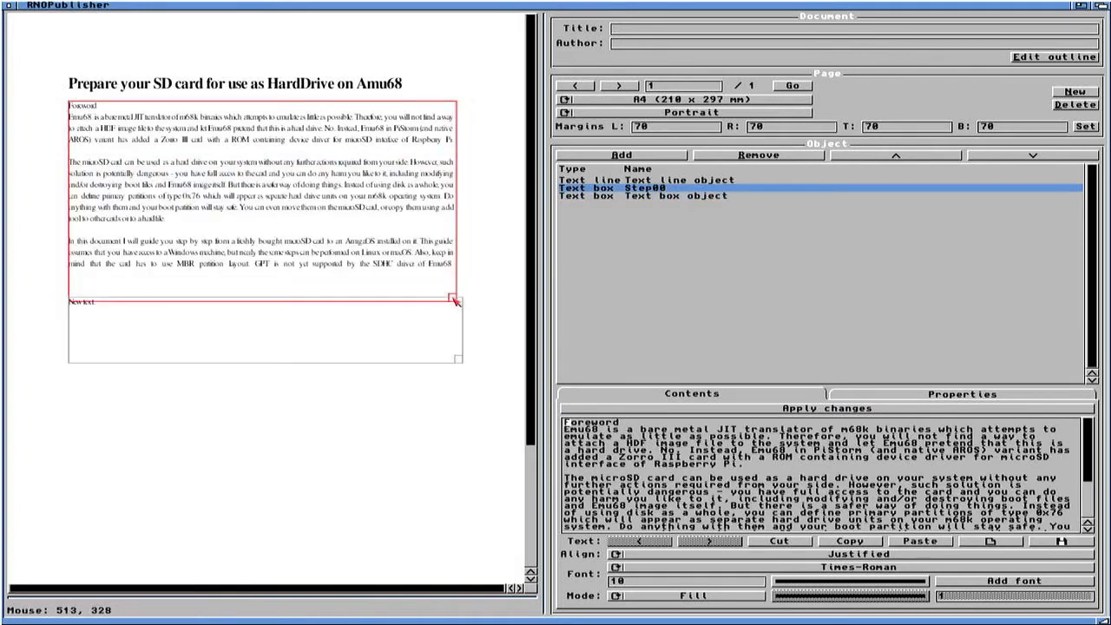
{"action": "left_click", "coordinate": [300, 335]}
{"action": "left_click_drag", "start_coordinate": [317, 338], "coordinate": [313, 351]}
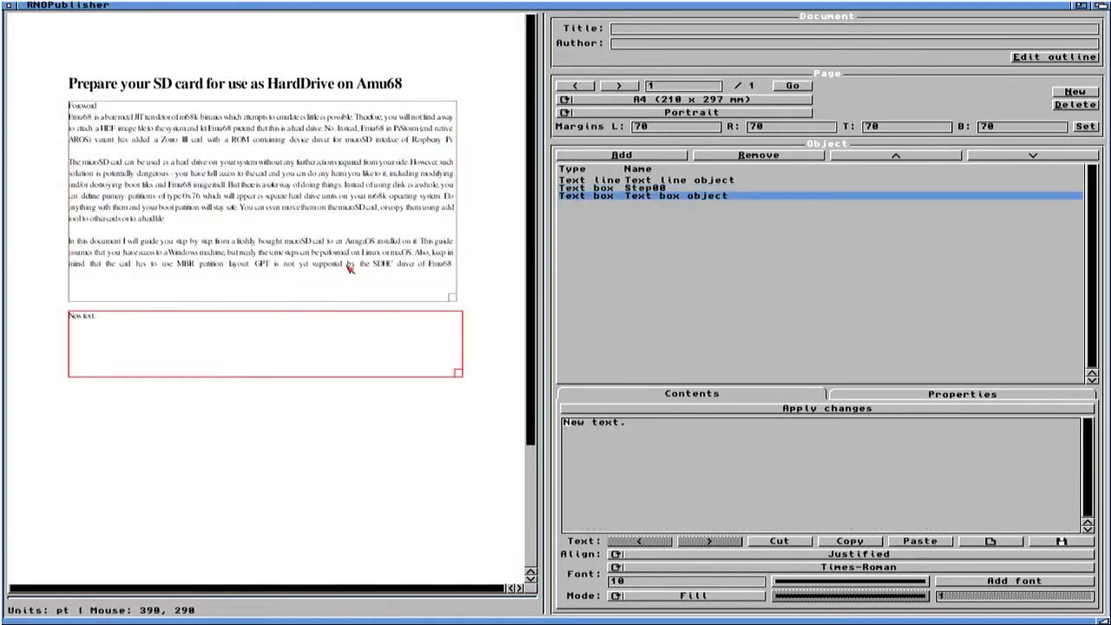
{"action": "left_click", "coordinate": [431, 288]}
{"action": "left_click_drag", "start_coordinate": [450, 291], "coordinate": [484, 291]}
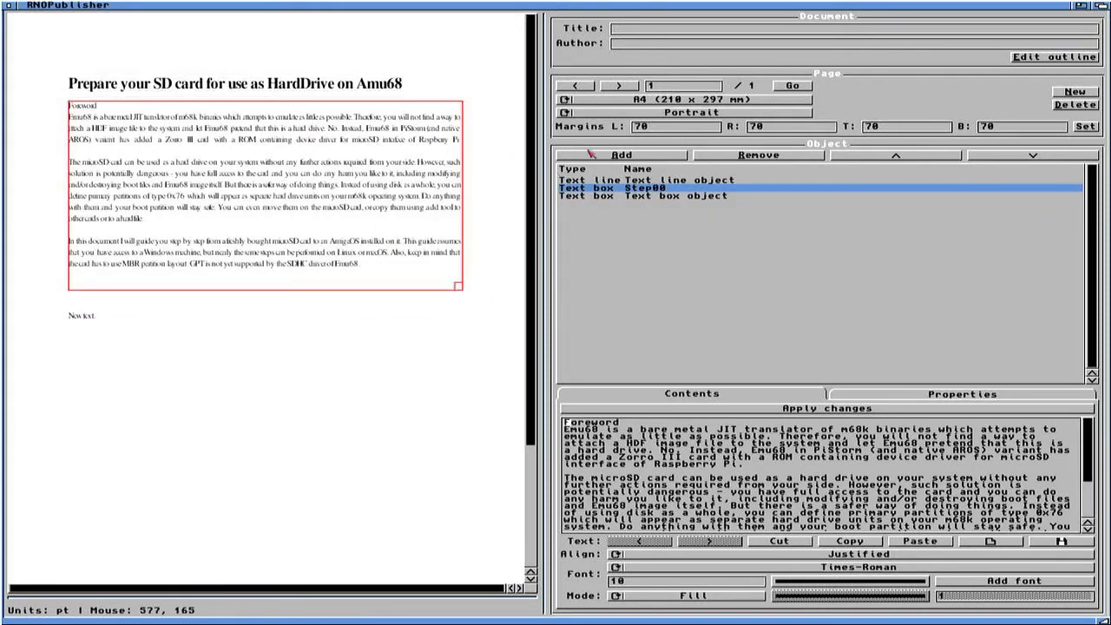
Step: Set the left, right, top and bottom page margins to 50 pt and apply them
{"action": "key", "text": "BackSpace"}
{"action": "type", "text": "50"}
{"action": "left_click", "coordinate": [767, 127]}
{"action": "key", "text": "BackSpace"}
{"action": "type", "text": "50"}
{"action": "left_click", "coordinate": [886, 127]}
{"action": "key", "text": "BackSpace"}
{"action": "key", "text": "BackSpace"}
{"action": "type", "text": "50"}
{"action": "left_click", "coordinate": [1007, 131]}
{"action": "type", "text": "50"}
{"action": "left_click", "coordinate": [1082, 127]}
Step: Move the title to 50, 50 and the Step00 text box to 50, 86, widening the box to the right margin
{"action": "left_click_drag", "start_coordinate": [290, 86], "coordinate": [222, 35]}
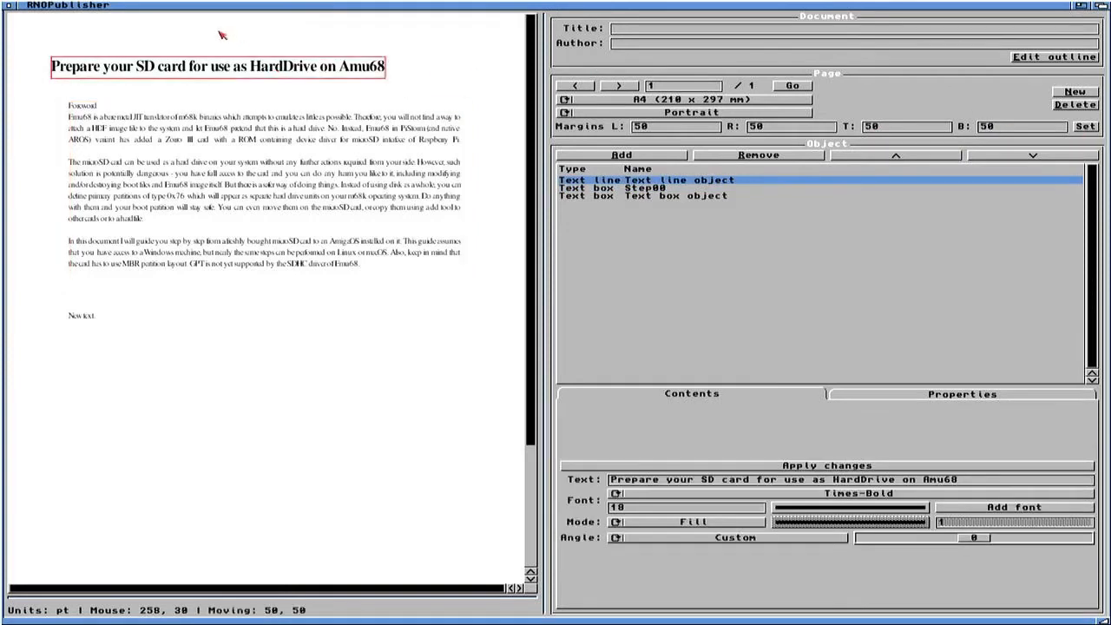
{"action": "left_click_drag", "start_coordinate": [210, 137], "coordinate": [143, 127]}
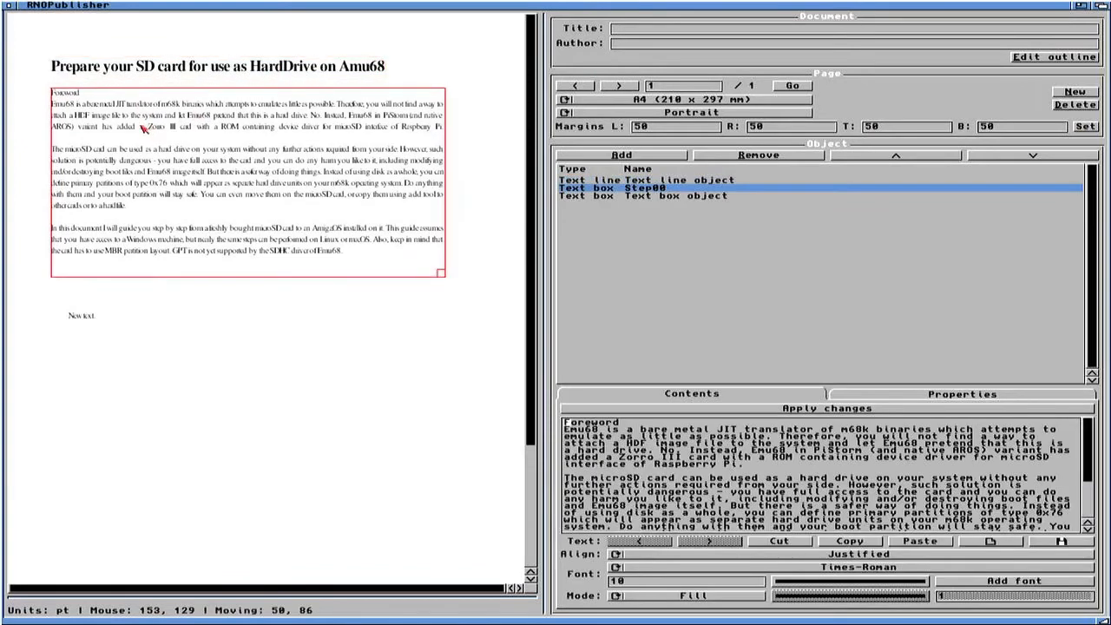
{"action": "left_click_drag", "start_coordinate": [441, 273], "coordinate": [521, 302]}
Step: Align the "New text." box with the left margin and widen it to the right margin
{"action": "left_click", "coordinate": [216, 347]}
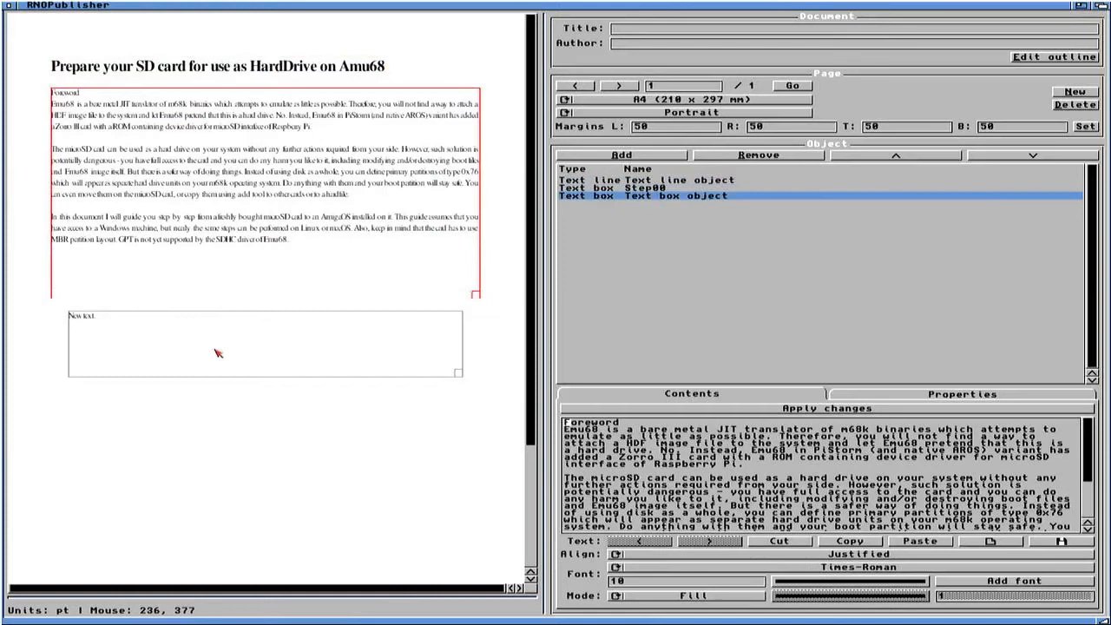
{"action": "left_click_drag", "start_coordinate": [287, 325], "coordinate": [201, 306]}
{"action": "left_click_drag", "start_coordinate": [441, 356], "coordinate": [499, 380]}
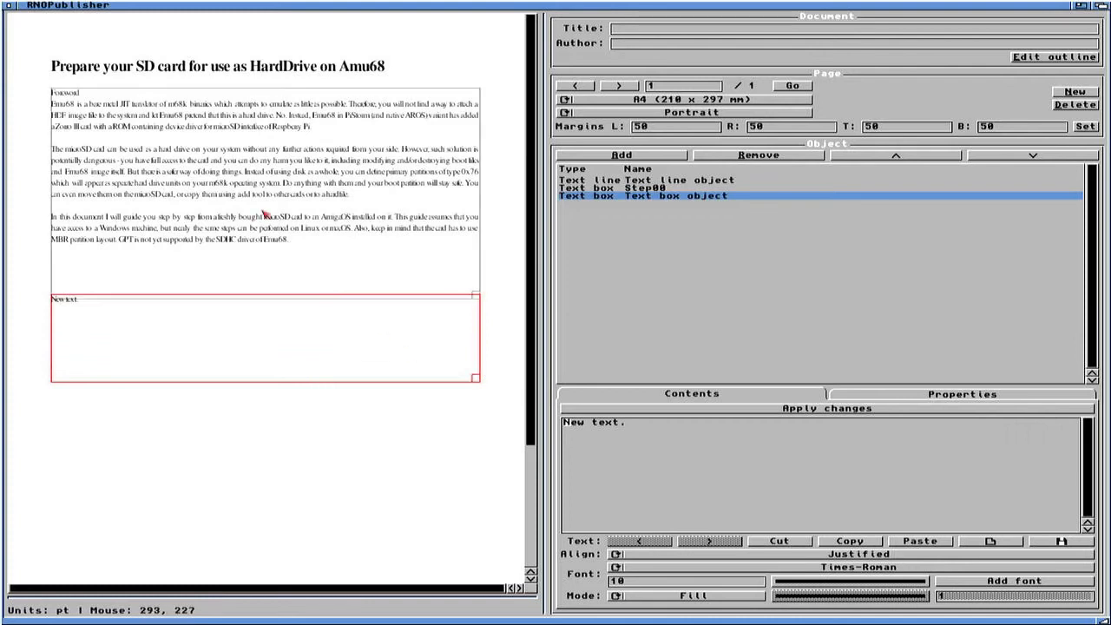
Step: Reduce the Step00 text box's height to fit its text and move the "New text." box up beneath it
{"action": "left_click", "coordinate": [266, 214]}
{"action": "left_click_drag", "start_coordinate": [475, 295], "coordinate": [473, 265]}
{"action": "left_click", "coordinate": [477, 295]}
{"action": "left_click_drag", "start_coordinate": [365, 314], "coordinate": [303, 299]}
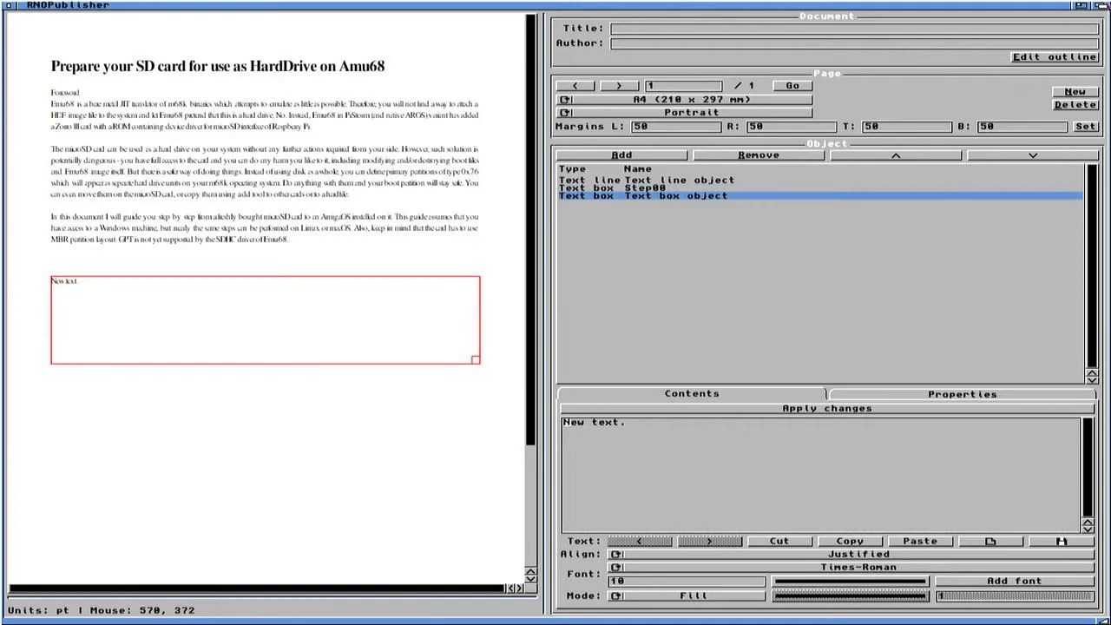
Step: Copy the "First open the Computer Management tool" paragraph under First steps in the UK text file and return to RNOPublisher
{"action": "left_click", "coordinate": [1100, 6]}
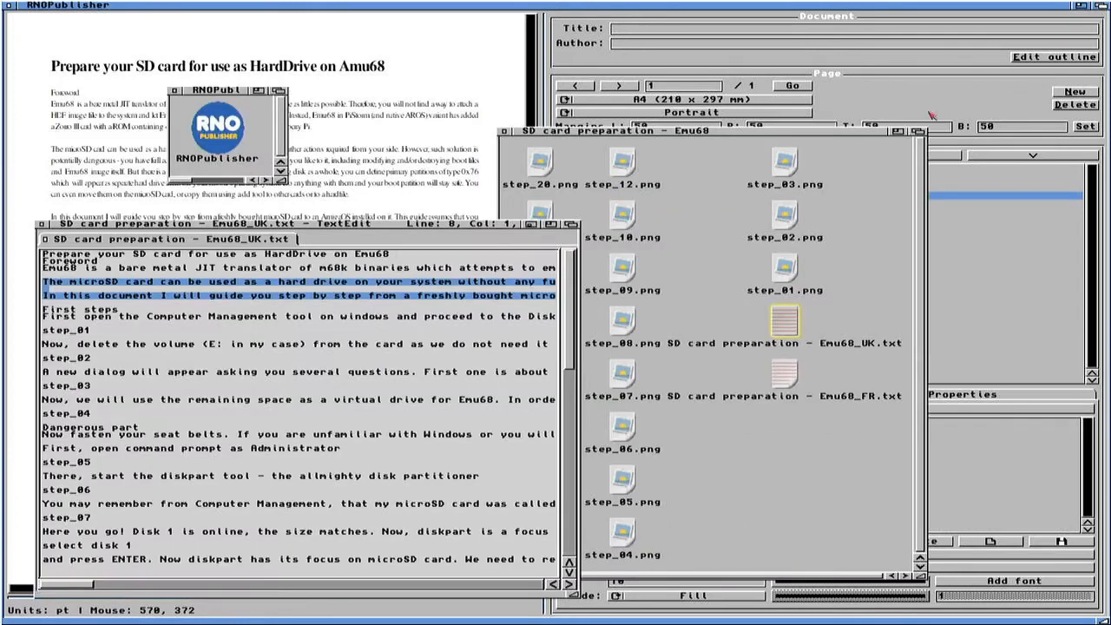
{"action": "left_click", "coordinate": [43, 310]}
{"action": "left_click_drag", "start_coordinate": [44, 310], "coordinate": [134, 307]}
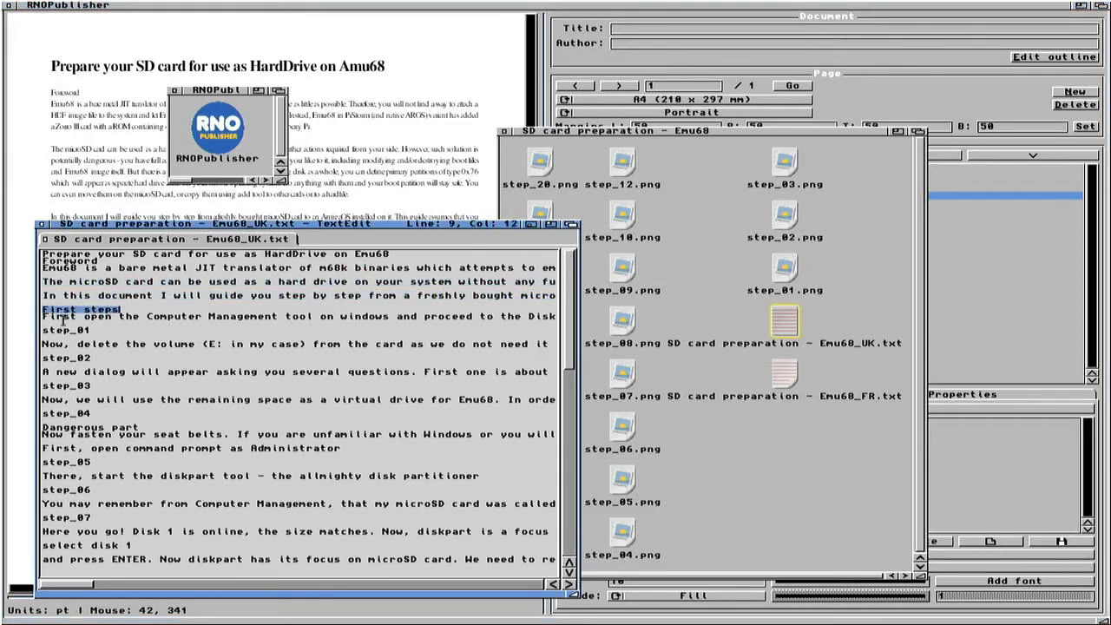
{"action": "left_click_drag", "start_coordinate": [44, 317], "coordinate": [106, 323]}
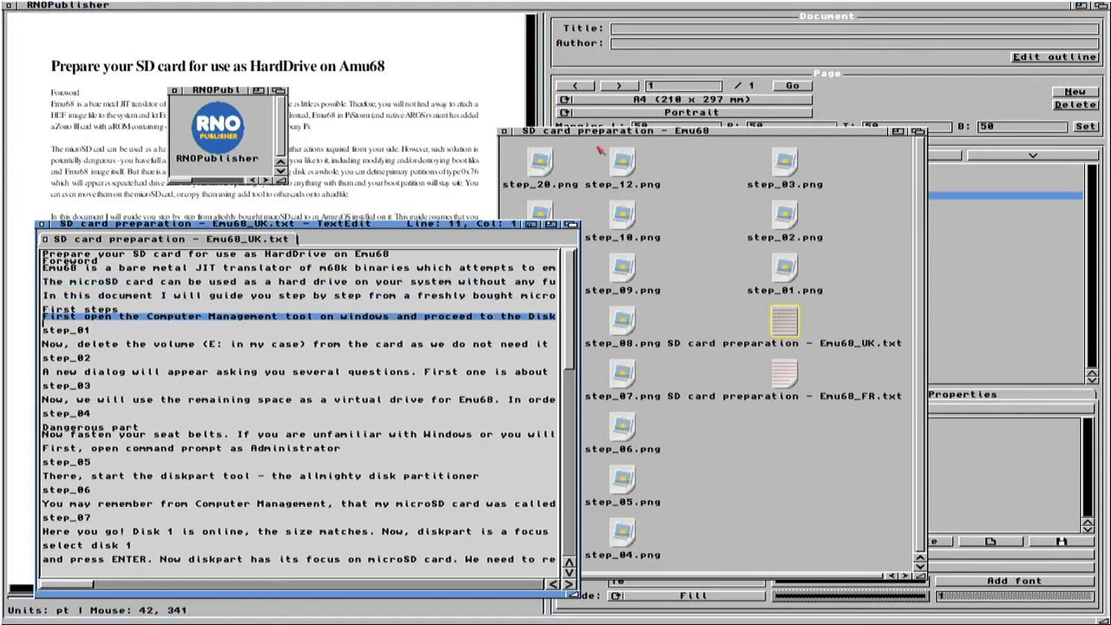
{"action": "left_click", "coordinate": [1006, 68]}
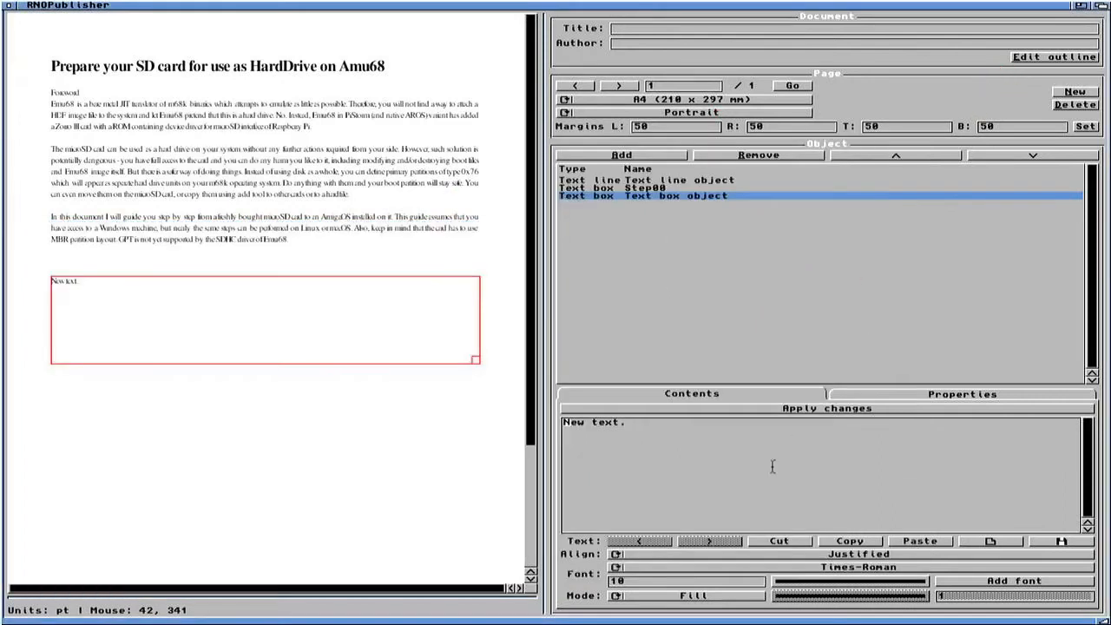
Step: Replace the "New text." placeholder in the lower text box with the copied paragraph, then shrink the box to fit and shift it slightly down
{"action": "left_click_drag", "start_coordinate": [660, 428], "coordinate": [560, 421]}
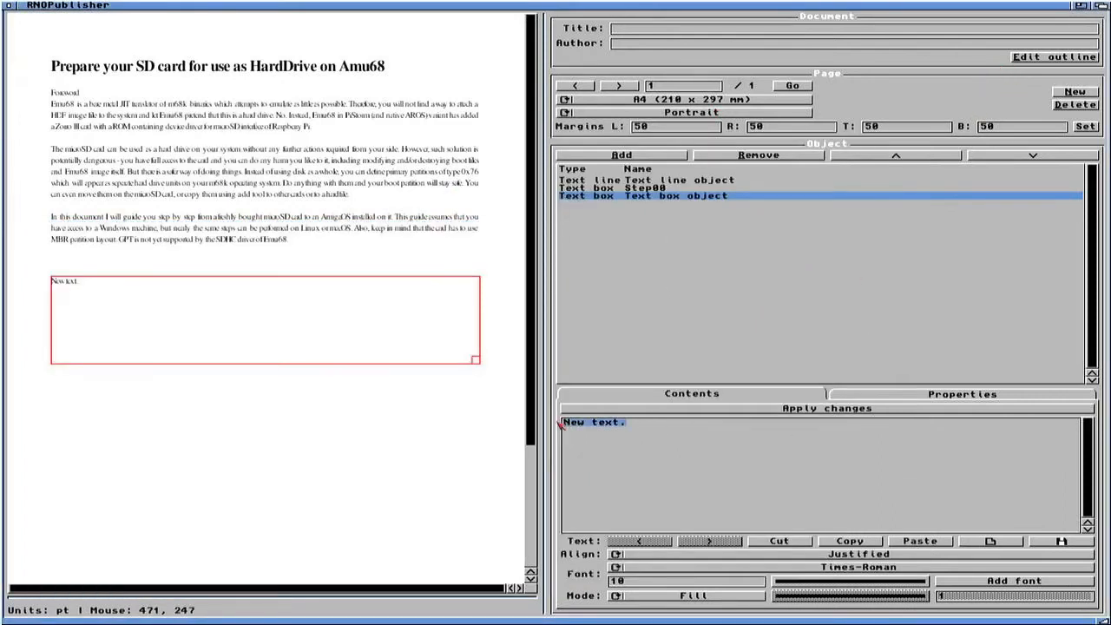
{"action": "type", "text": "First open the Computer Management tool on windows and proceed to the Disk Management. There, you need to identify the microSD card which, I assume, is already inserted into the card reader. In the case shown below the microSD is visible as Disk 1."}
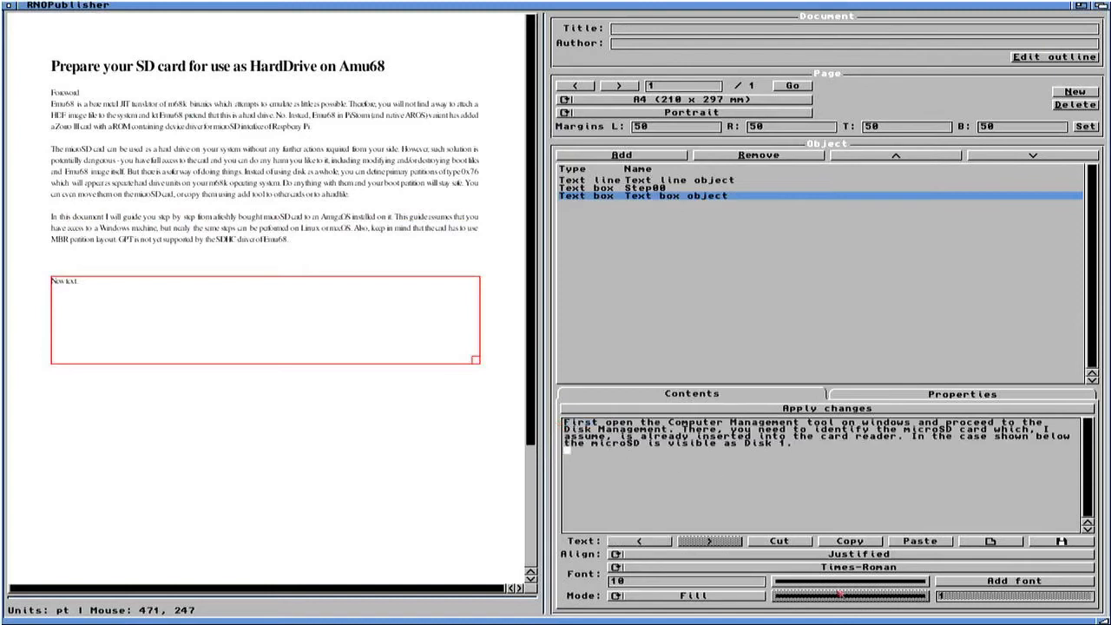
{"action": "left_click", "coordinate": [795, 408]}
{"action": "left_click_drag", "start_coordinate": [473, 359], "coordinate": [471, 317]}
{"action": "left_click_drag", "start_coordinate": [426, 284], "coordinate": [396, 303]}
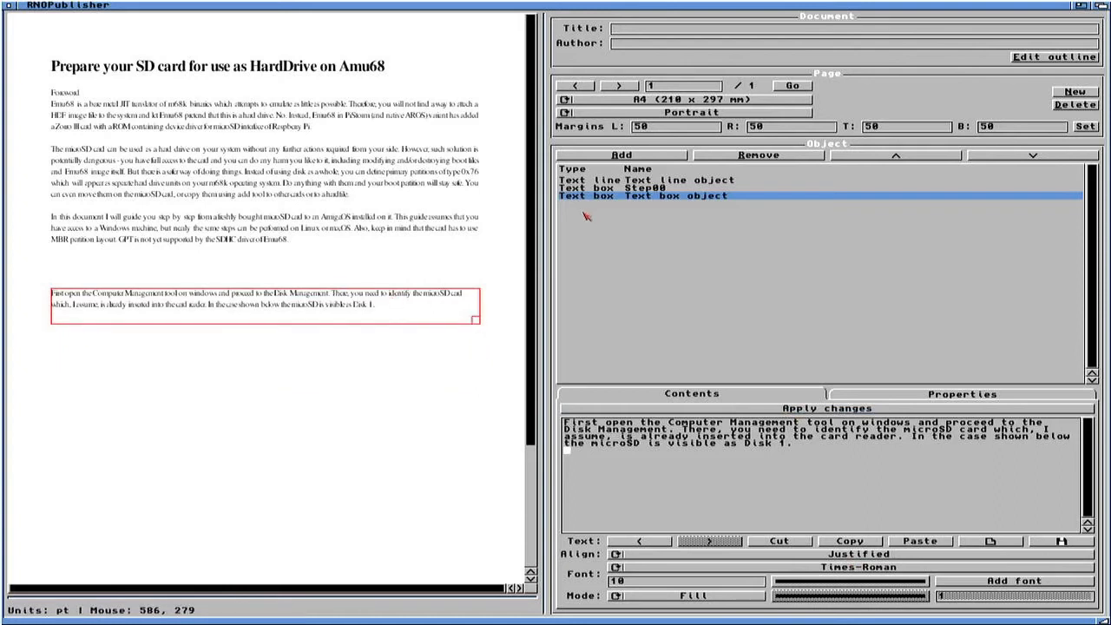
Step: Append a new text line object to the page
{"action": "left_click", "coordinate": [614, 188]}
{"action": "left_click", "coordinate": [621, 154]}
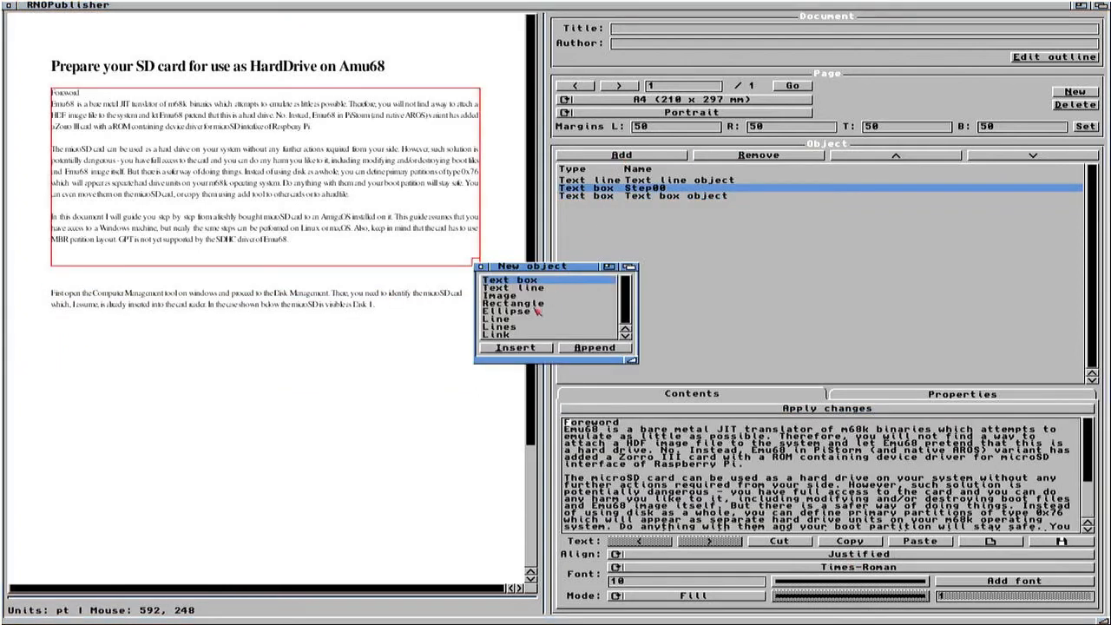
{"action": "left_click", "coordinate": [526, 288]}
{"action": "left_click", "coordinate": [574, 349]}
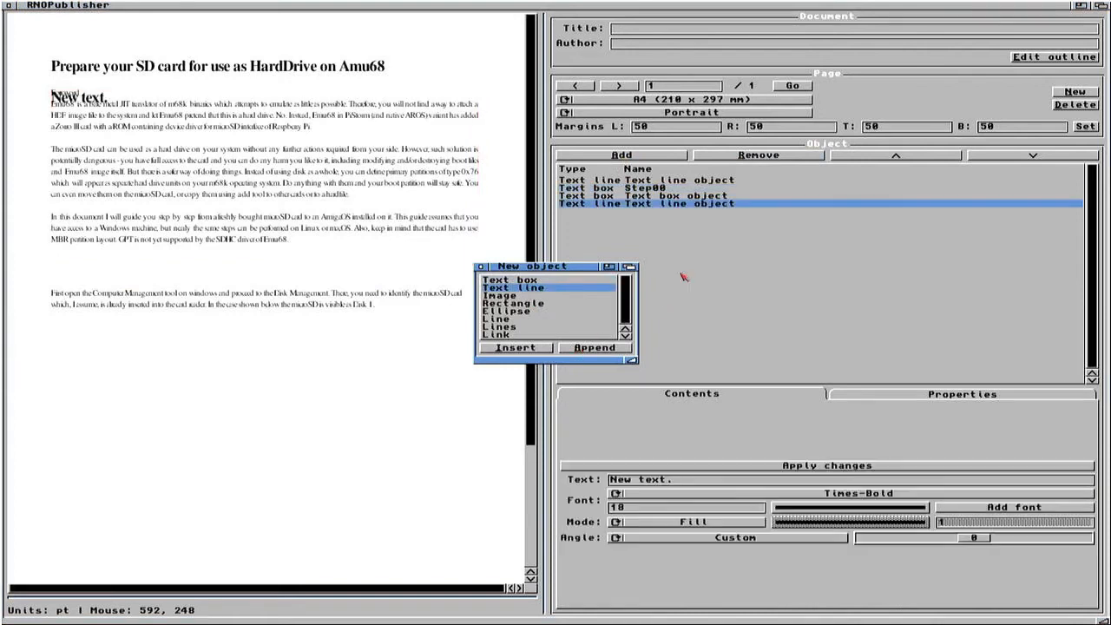
Step: Move the new text line one place up in the object order and position it just above the "First open the Computer Management tool" paragraph
{"action": "left_click", "coordinate": [481, 267]}
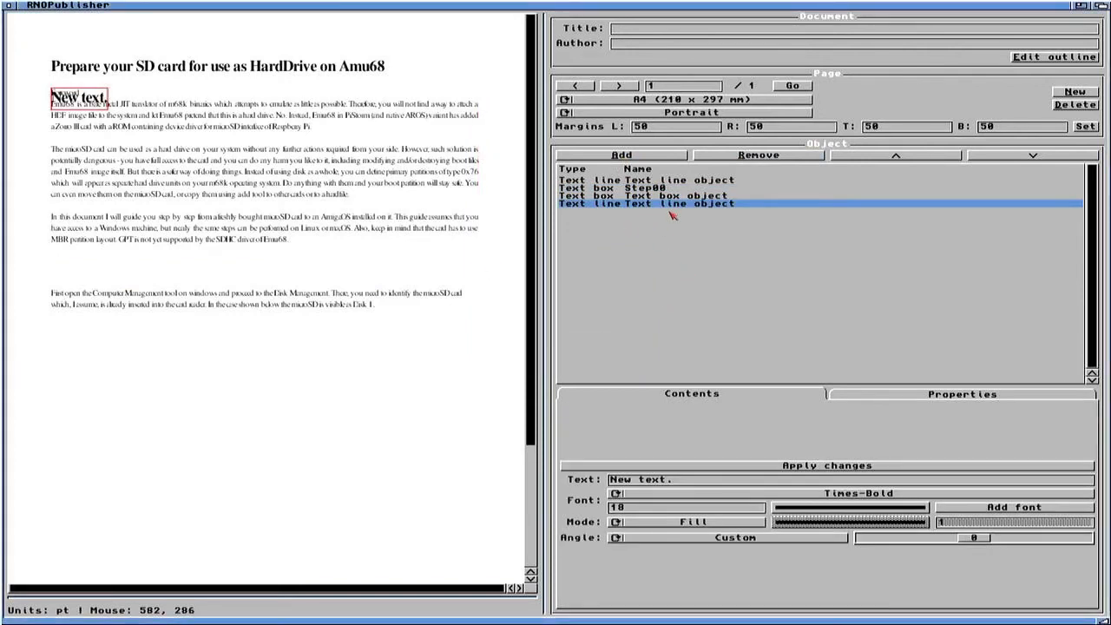
{"action": "left_click", "coordinate": [874, 158]}
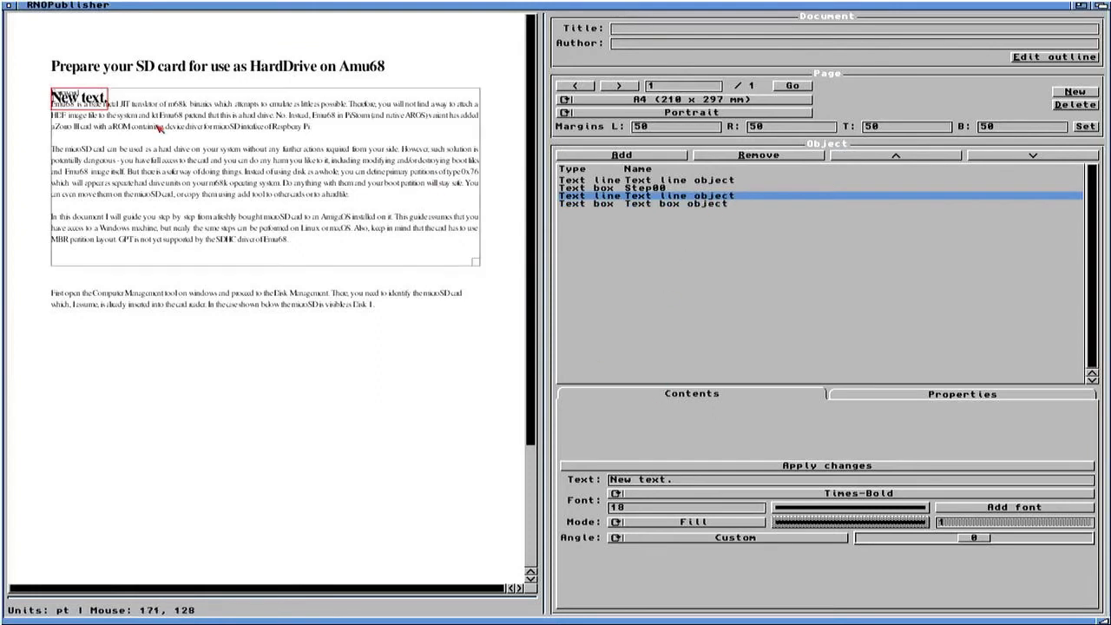
{"action": "left_click_drag", "start_coordinate": [90, 114], "coordinate": [58, 290]}
Step: Replace the "New text." placeholder of the new text line with "First steps" and apply the change
{"action": "left_click", "coordinate": [706, 480]}
{"action": "key", "text": "BackSpace"}
{"action": "key", "text": "BackSpace"}
{"action": "key", "text": "BackSpace"}
{"action": "key", "text": "BackSpace"}
{"action": "key", "text": "BackSpace"}
{"action": "key", "text": "BackSpace"}
{"action": "key", "text": "BackSpace"}
{"action": "key", "text": "BackSpace"}
{"action": "key", "text": "BackSpace"}
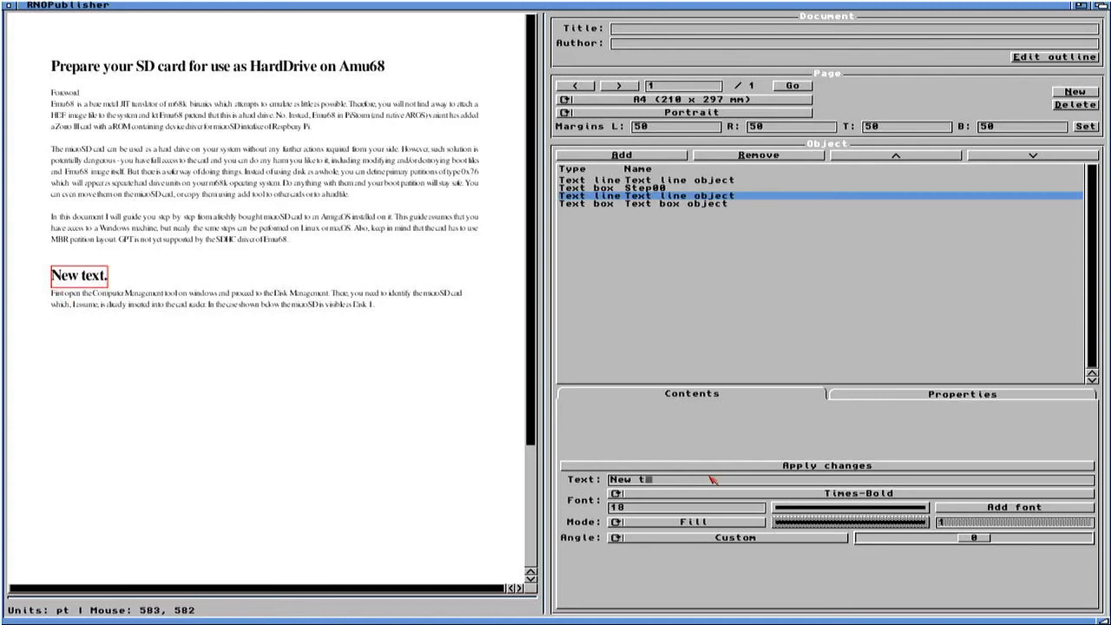
{"action": "type", "text": "First steps"}
{"action": "left_click", "coordinate": [748, 467]}
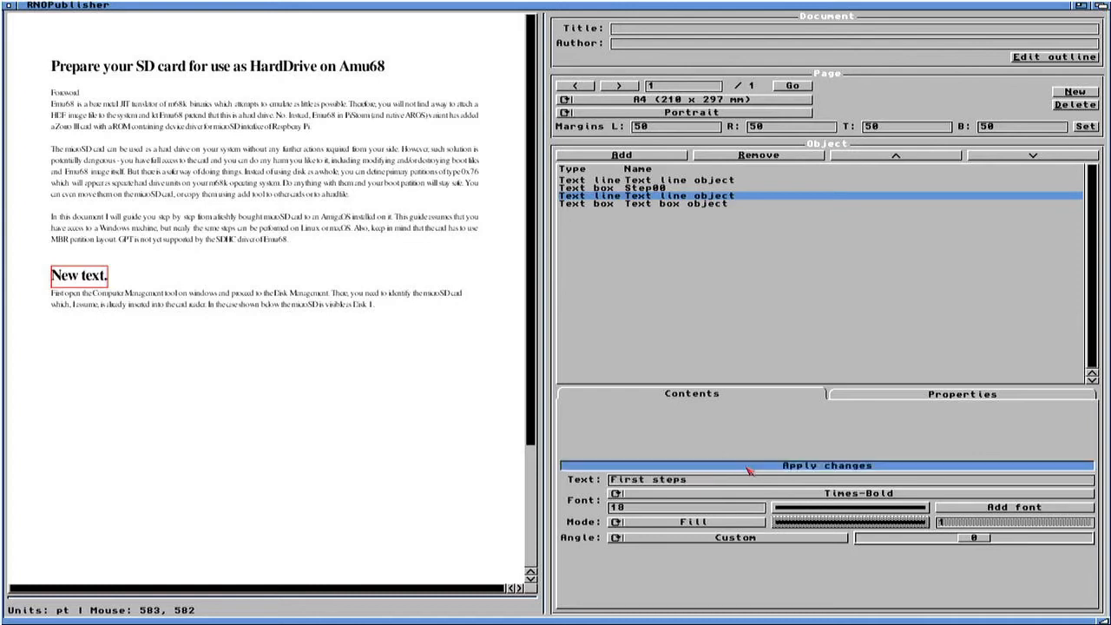
Step: Set the font size of the "First steps" heading to 16 and apply the change
{"action": "left_click", "coordinate": [642, 511]}
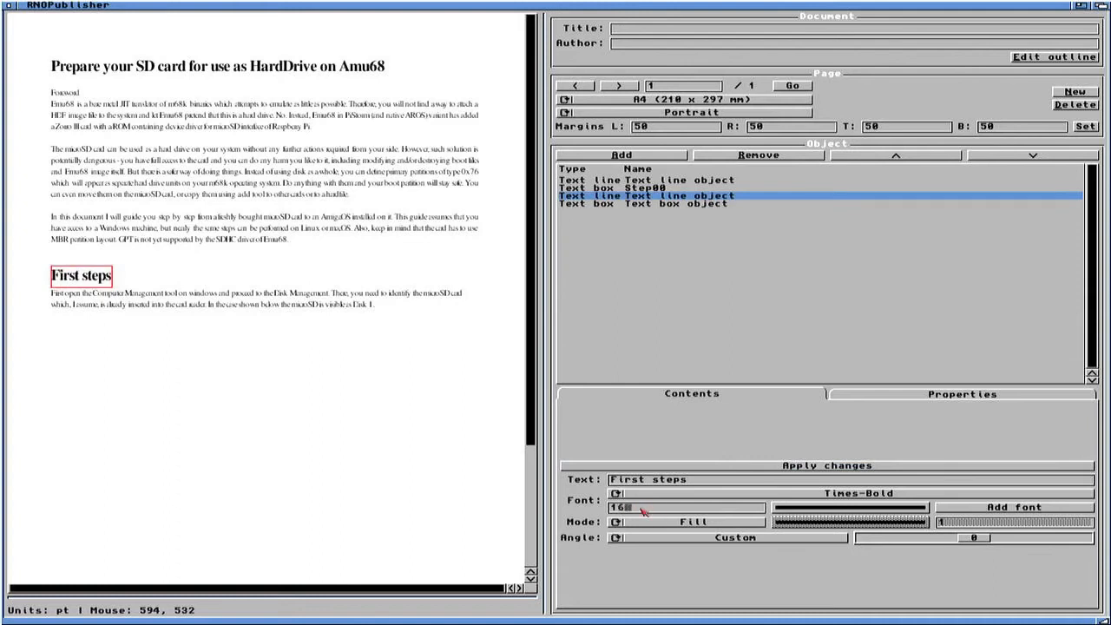
{"action": "left_click", "coordinate": [743, 469]}
{"action": "left_click", "coordinate": [189, 246]}
{"action": "left_click", "coordinate": [103, 279]}
Step: Add an image object after the First steps paragraph box, loading step_01.png from DH1:PDF/SD card preparation - Emu68
{"action": "left_click", "coordinate": [120, 309]}
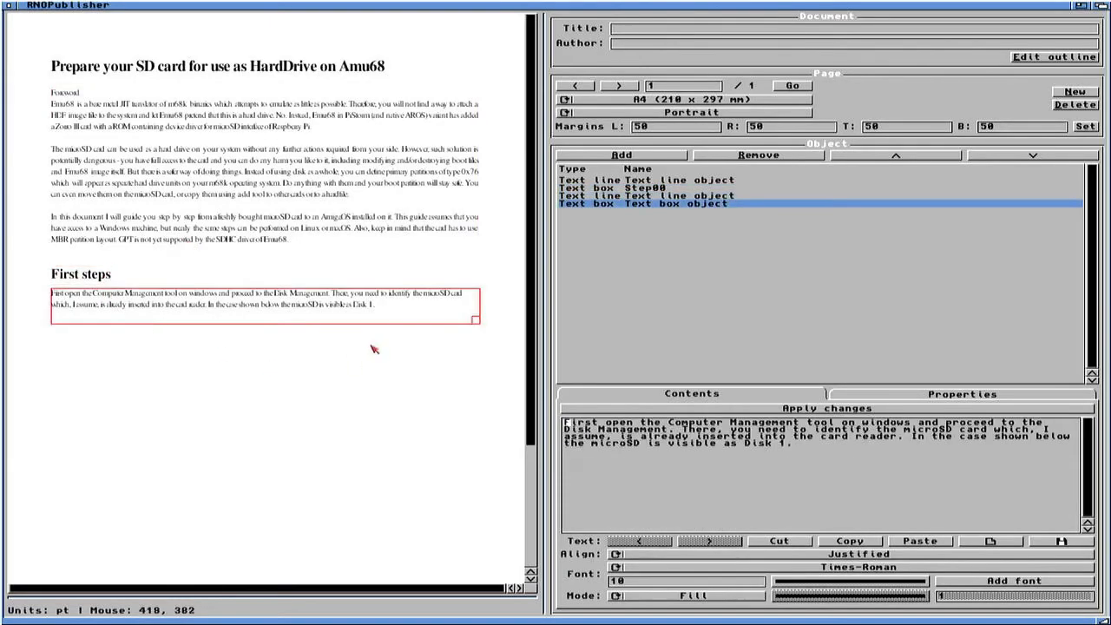
{"action": "left_click", "coordinate": [611, 156]}
{"action": "left_click", "coordinate": [519, 297]}
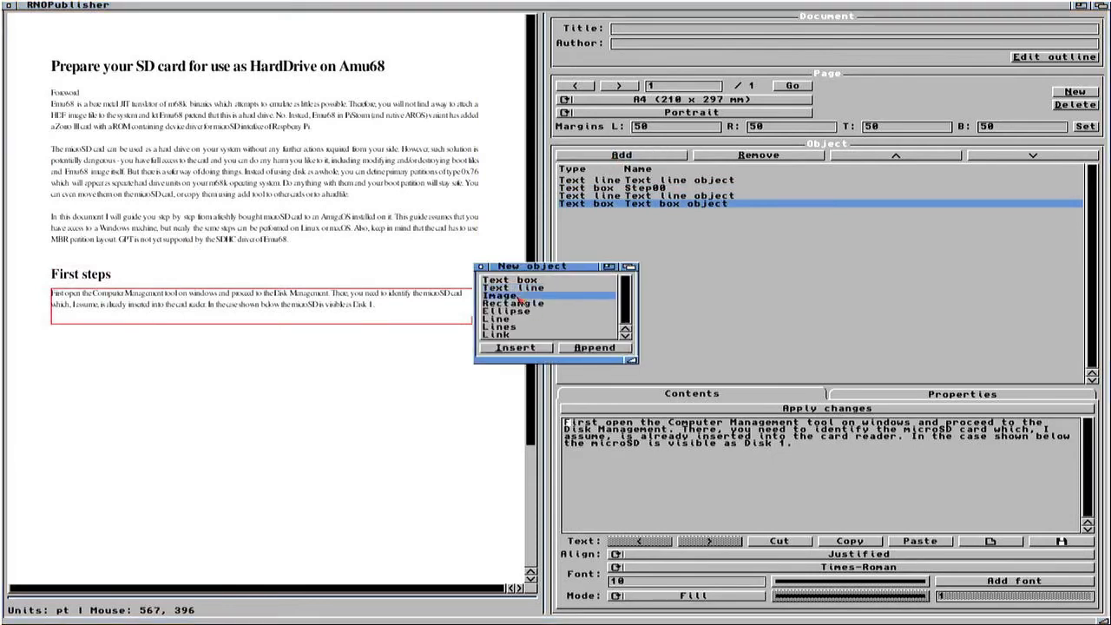
{"action": "left_click", "coordinate": [519, 297]}
{"action": "left_click", "coordinate": [486, 505]}
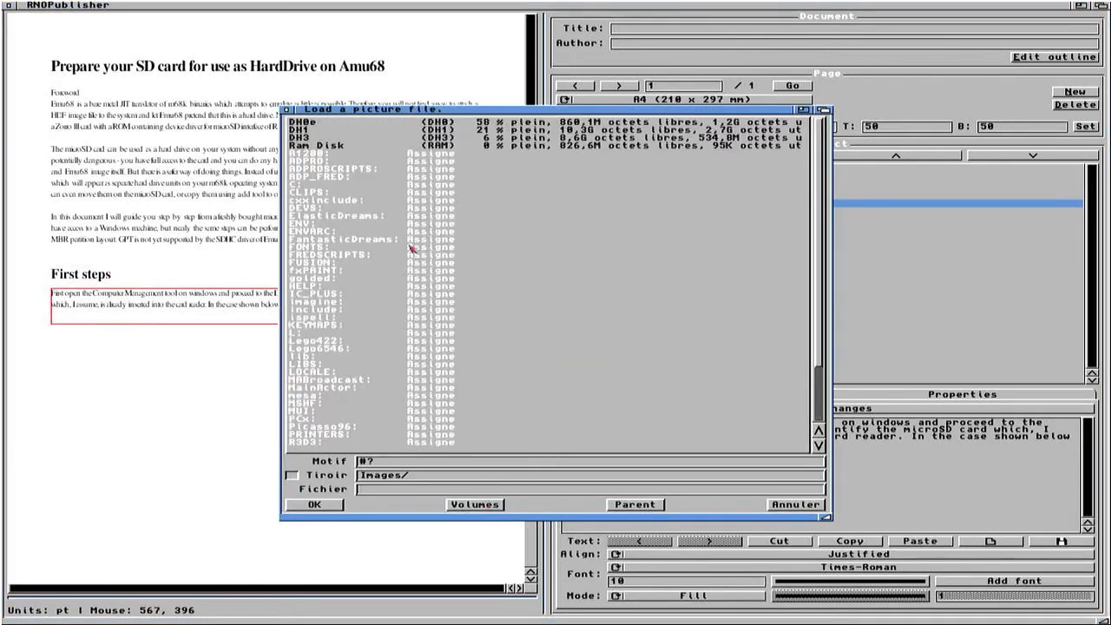
{"action": "left_click", "coordinate": [309, 131]}
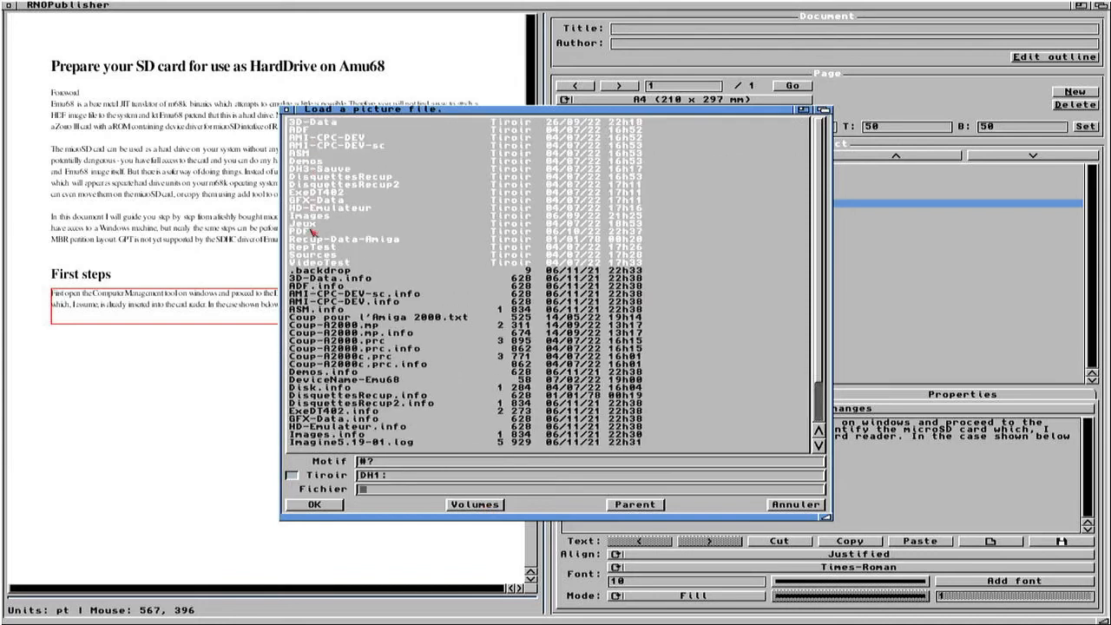
{"action": "left_click", "coordinate": [313, 232]}
{"action": "left_click", "coordinate": [335, 124]}
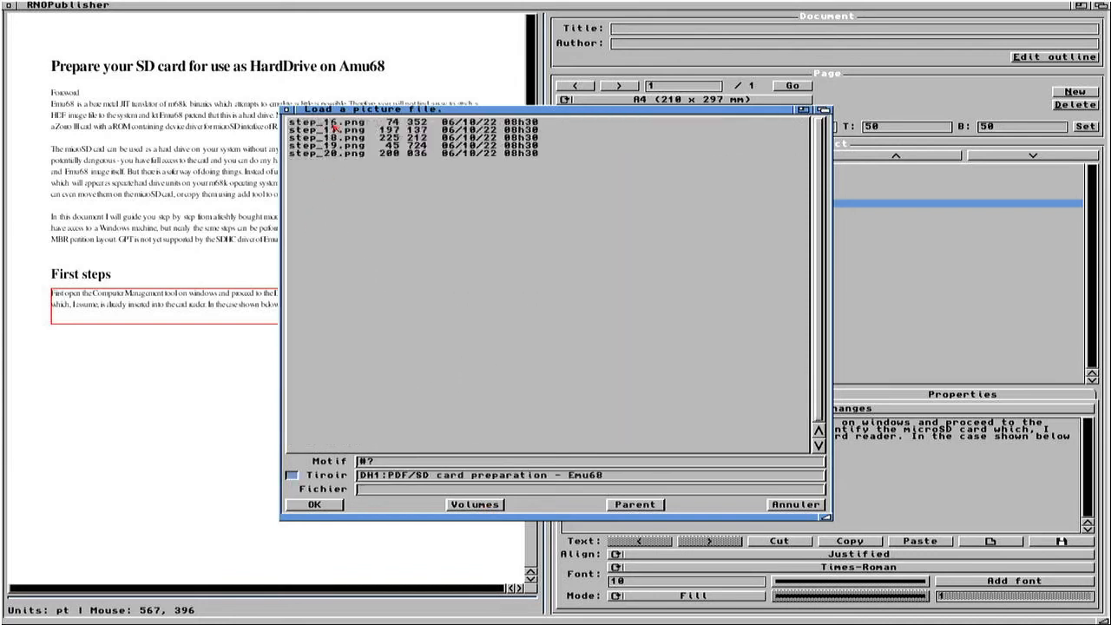
{"action": "left_click", "coordinate": [329, 139]}
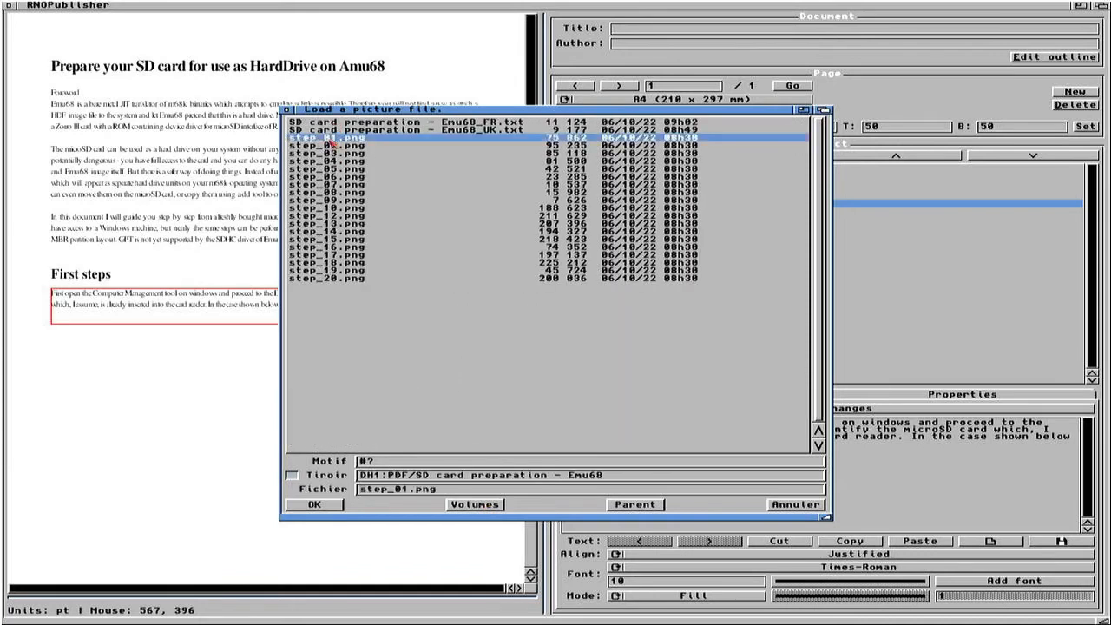
{"action": "left_click", "coordinate": [314, 507]}
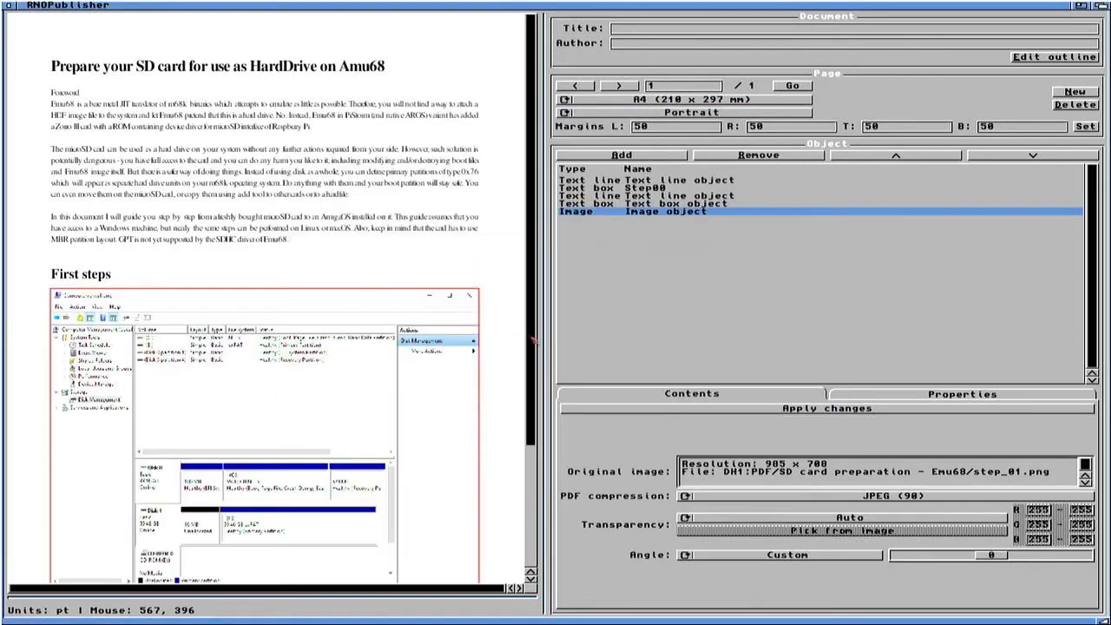
Step: Set the image's height to 300 pt with the aspect ratio kept, and move it below the First steps paragraph to about X 66, Y 360
{"action": "scroll", "coordinate": [518, 365], "scroll_direction": "down", "scroll_amount": 2}
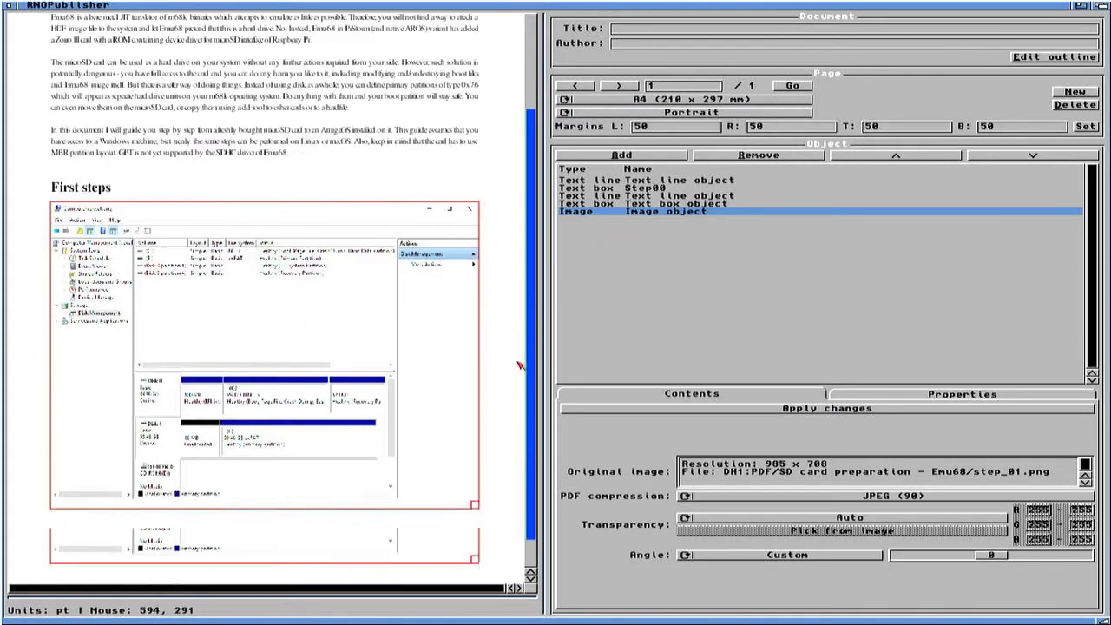
{"action": "left_click_drag", "start_coordinate": [518, 363], "coordinate": [516, 392]}
{"action": "left_click_drag", "start_coordinate": [346, 321], "coordinate": [417, 355]}
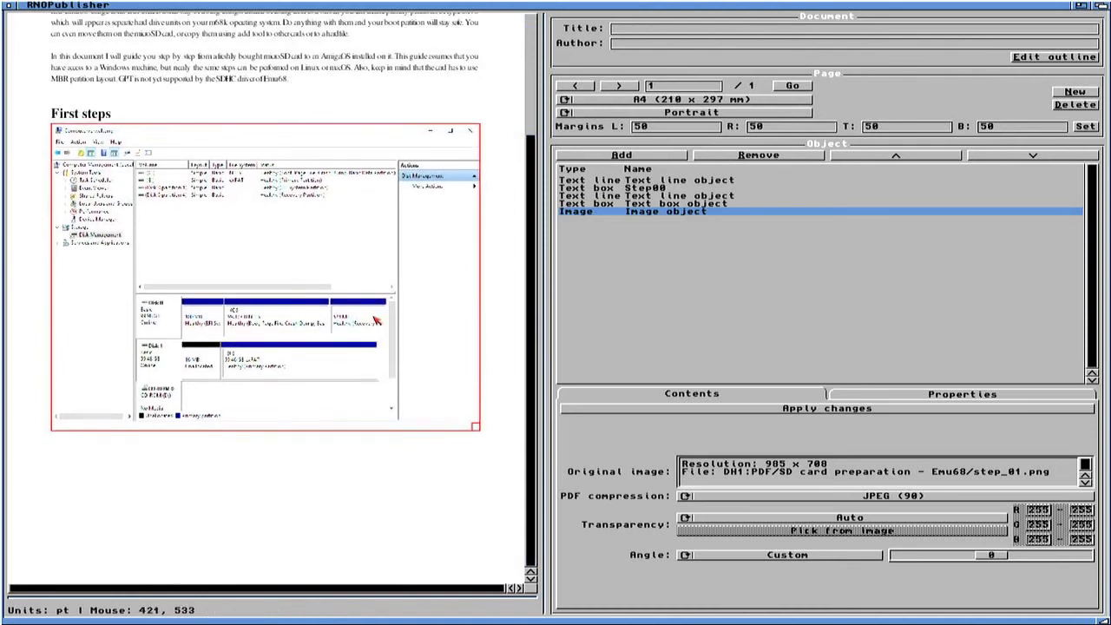
{"action": "left_click", "coordinate": [873, 396]}
{"action": "left_click", "coordinate": [729, 514]}
{"action": "key", "text": "BackSpace"}
{"action": "key", "text": "BackSpace"}
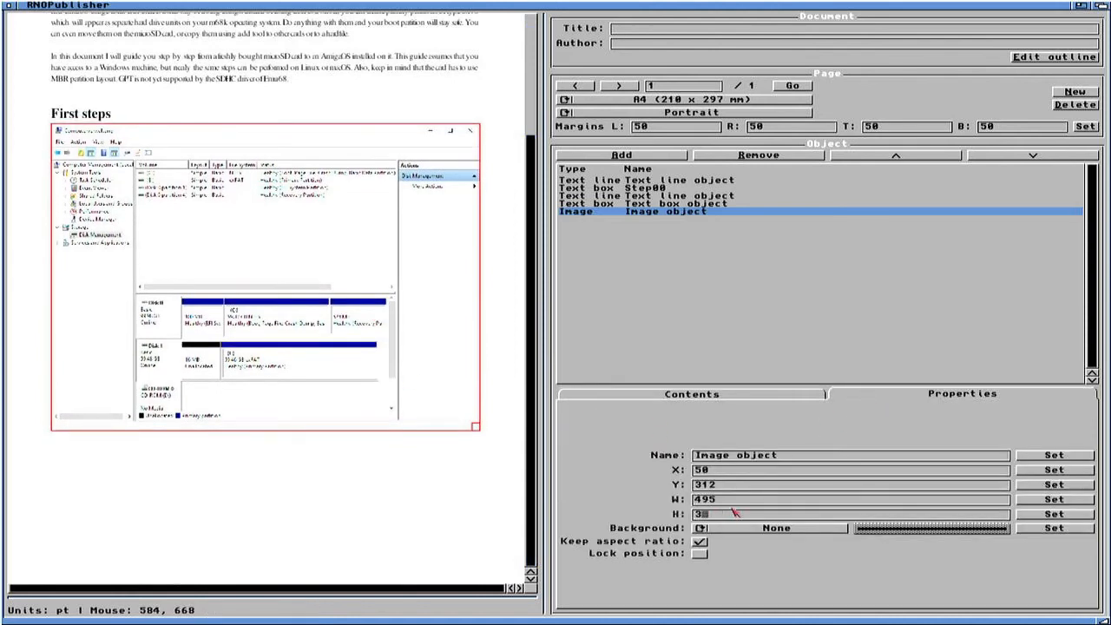
{"action": "type", "text": "00"}
{"action": "key", "text": "Return"}
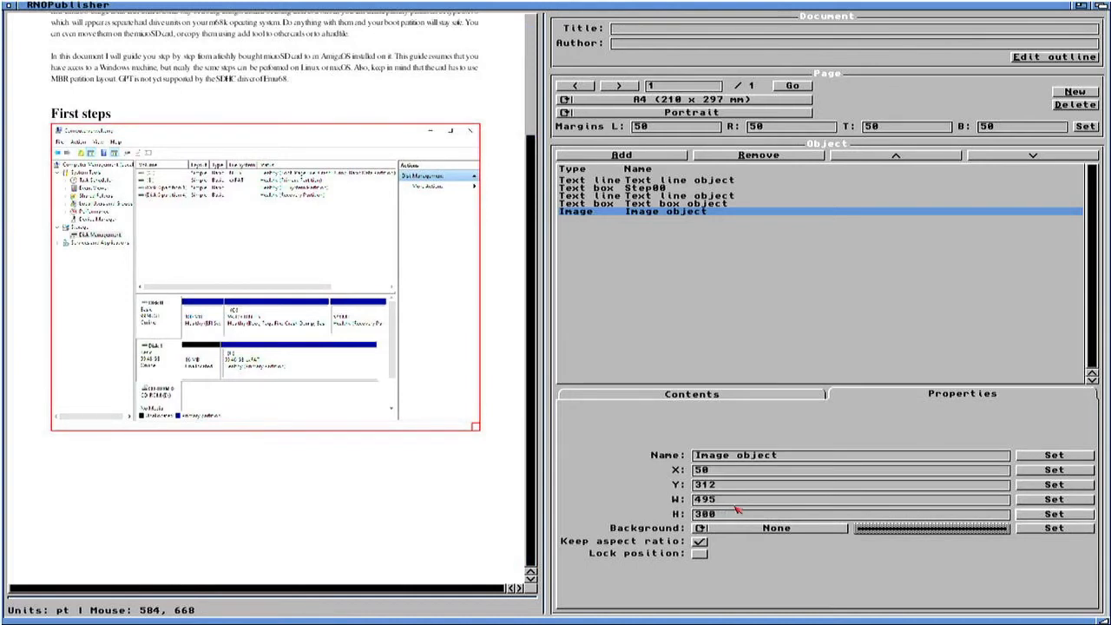
{"action": "left_click", "coordinate": [1034, 516]}
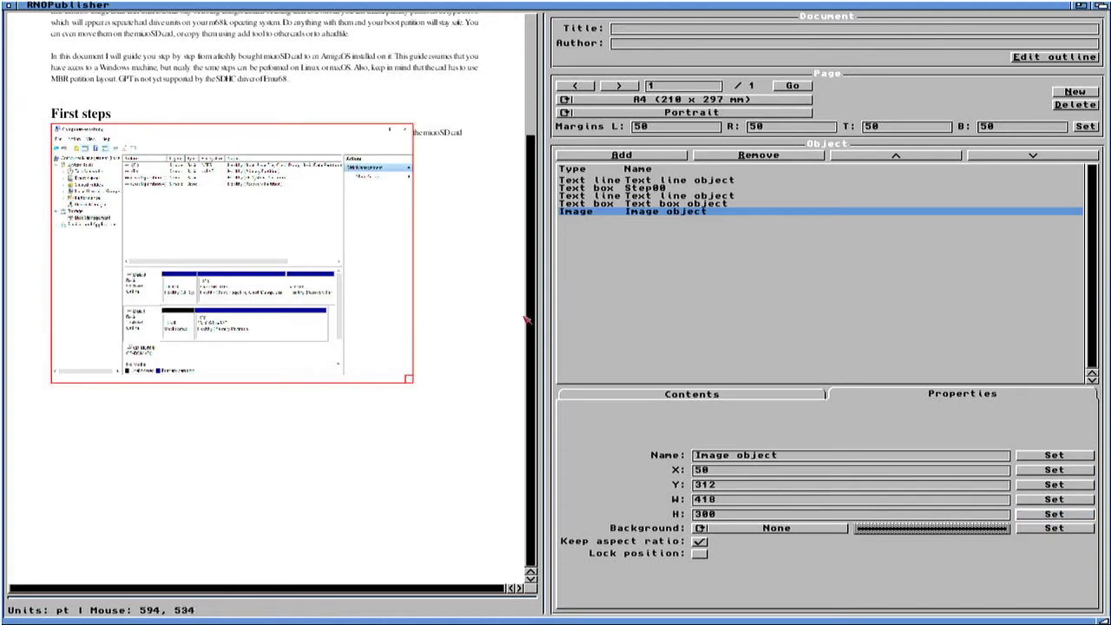
{"action": "left_click_drag", "start_coordinate": [308, 283], "coordinate": [322, 325]}
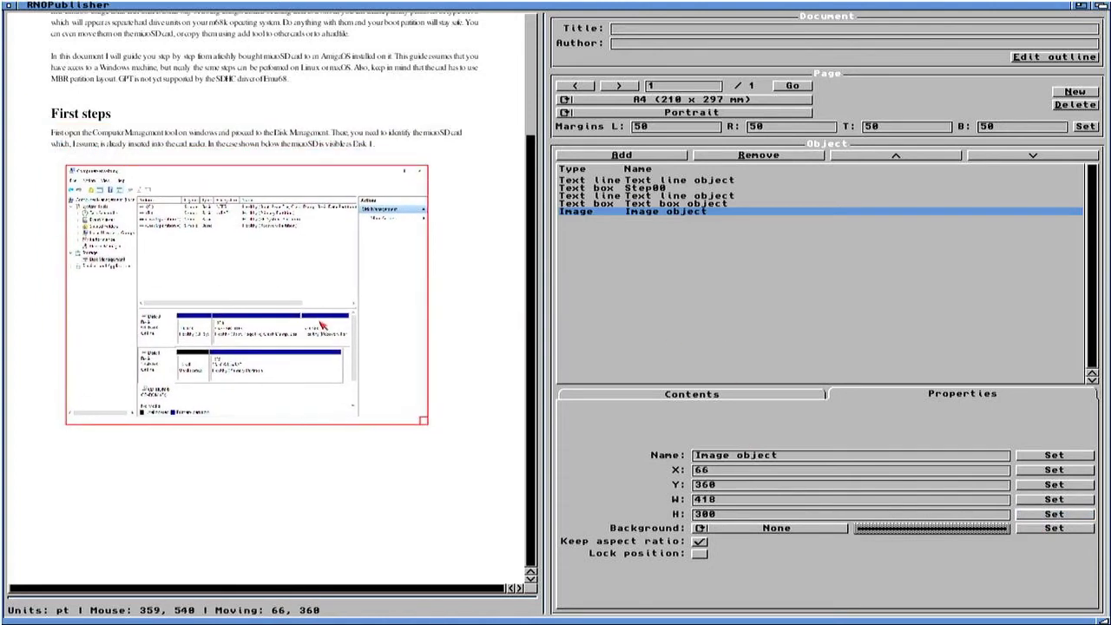
{"action": "left_click", "coordinate": [533, 44]}
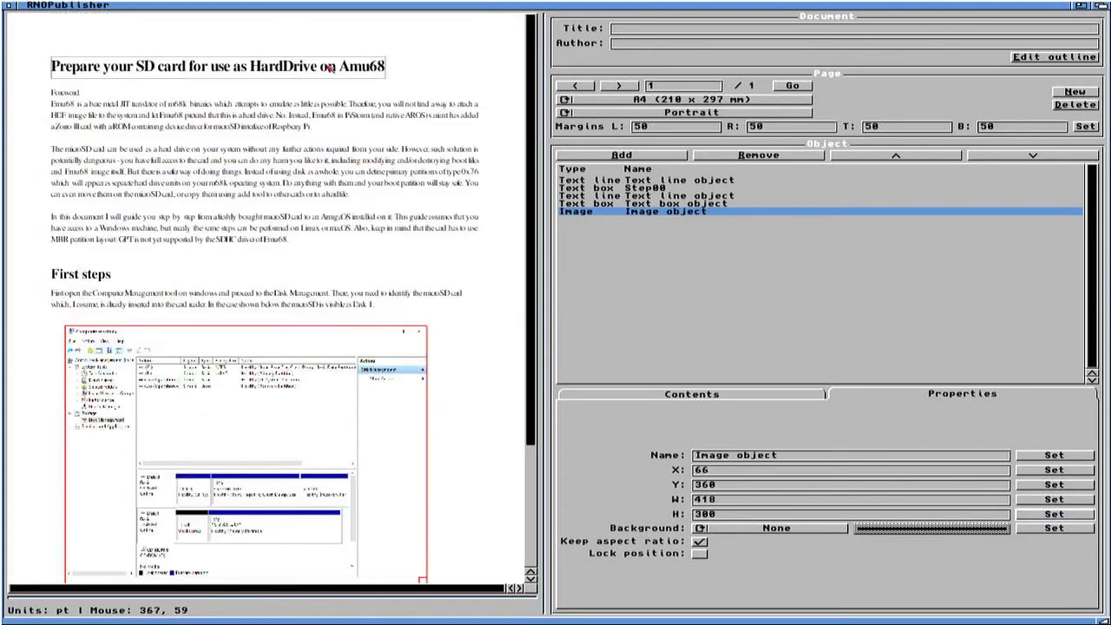
Step: Save the document as new_document.rnd in the Documents folder
{"action": "right_click", "coordinate": [32, 6]}
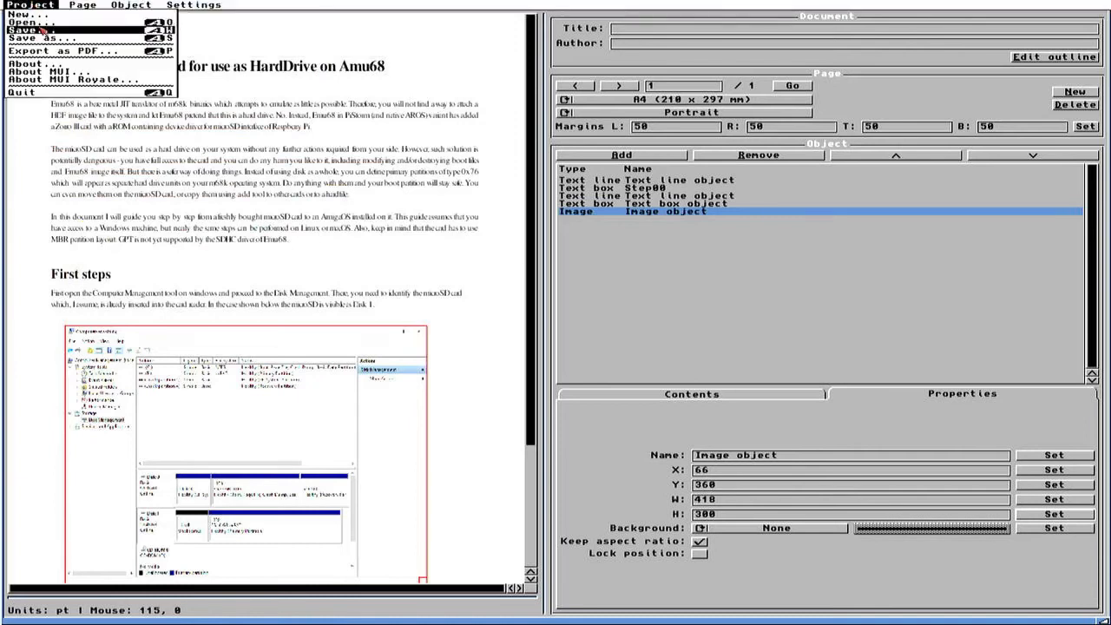
{"action": "left_click", "coordinate": [41, 32]}
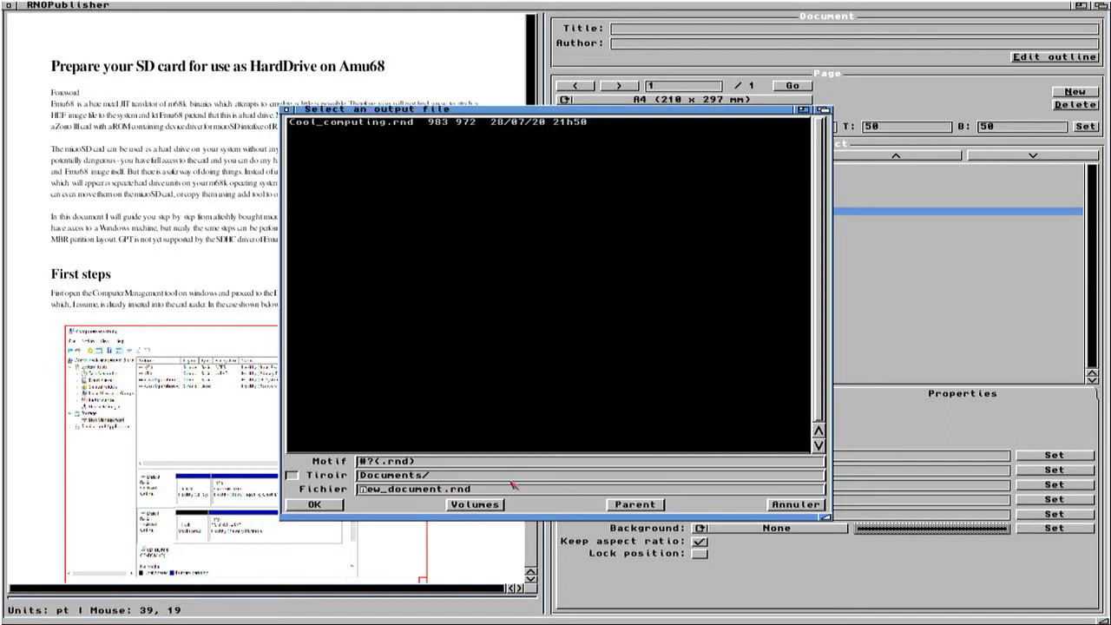
{"action": "left_click", "coordinate": [314, 504]}
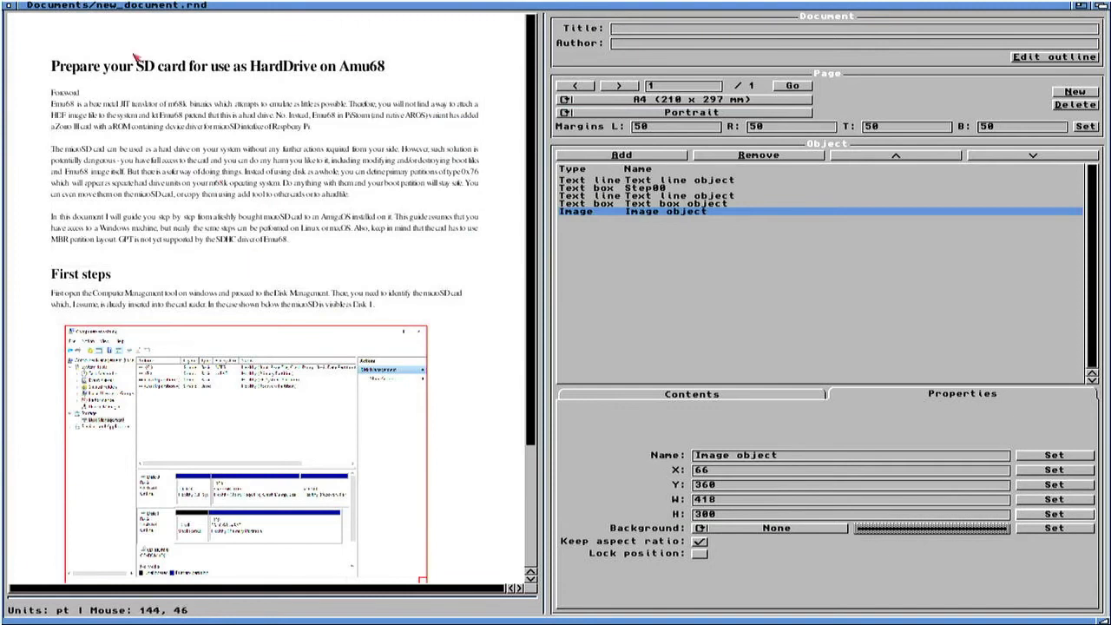
Step: Export the document as a PDF to RAM:new_document.pdf with text, image and metadata compression, and close the export dialog
{"action": "right_click", "coordinate": [59, 5]}
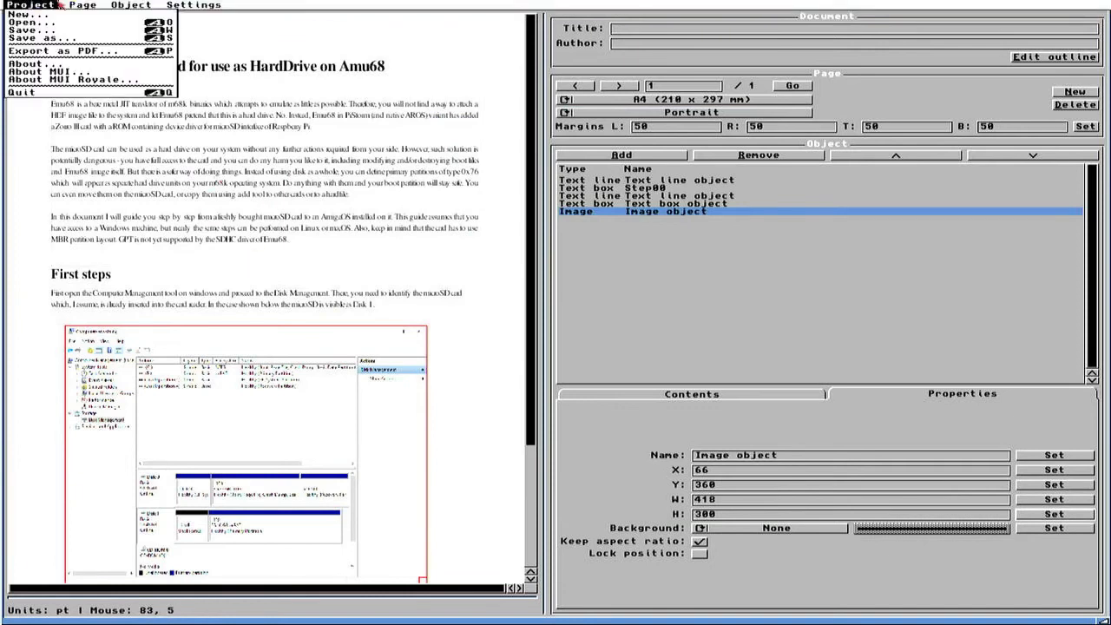
{"action": "left_click", "coordinate": [62, 50]}
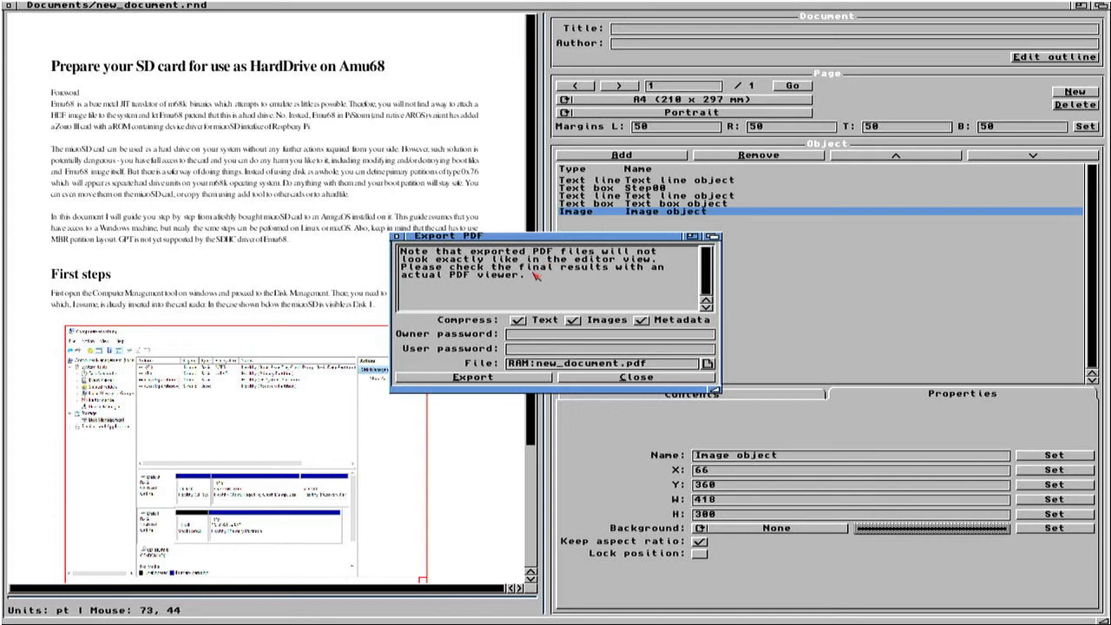
{"action": "left_click", "coordinate": [500, 380]}
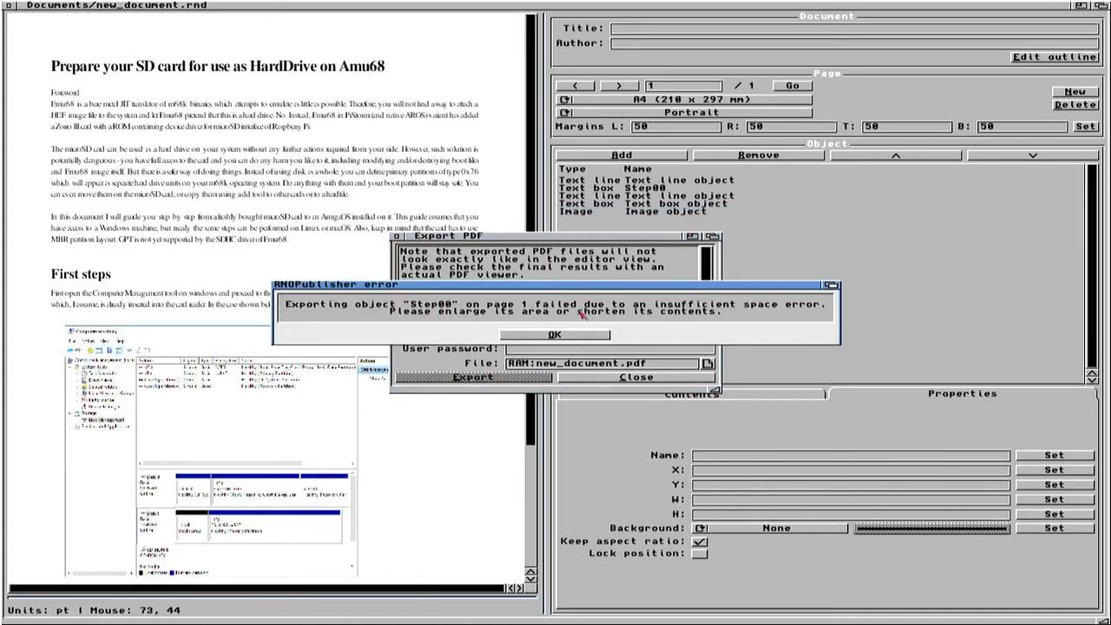
{"action": "left_click", "coordinate": [572, 339]}
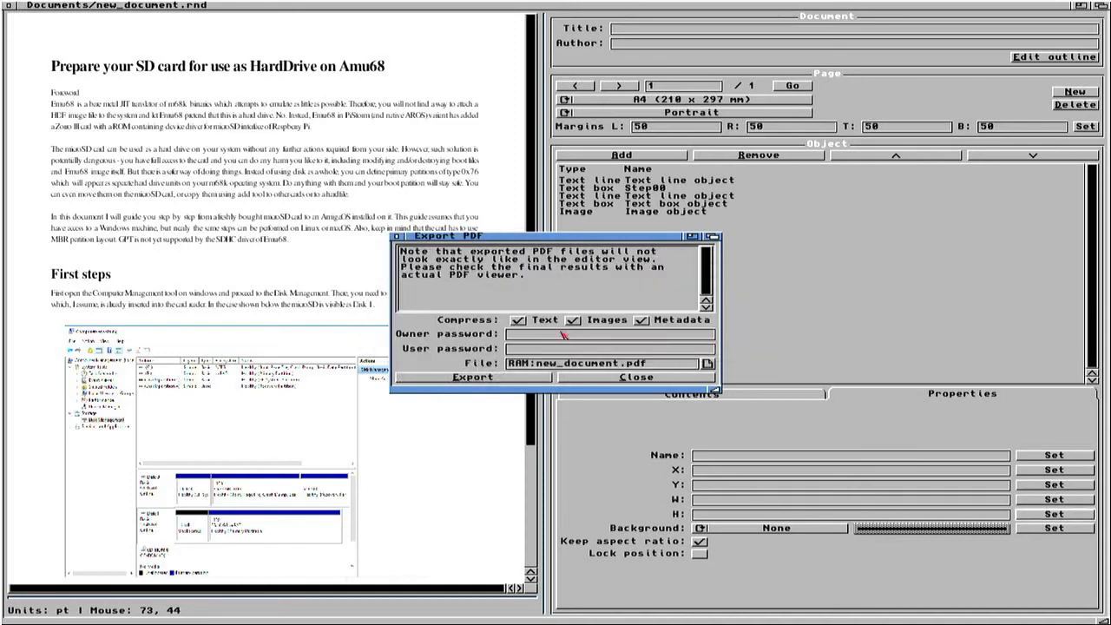
{"action": "left_click", "coordinate": [586, 379]}
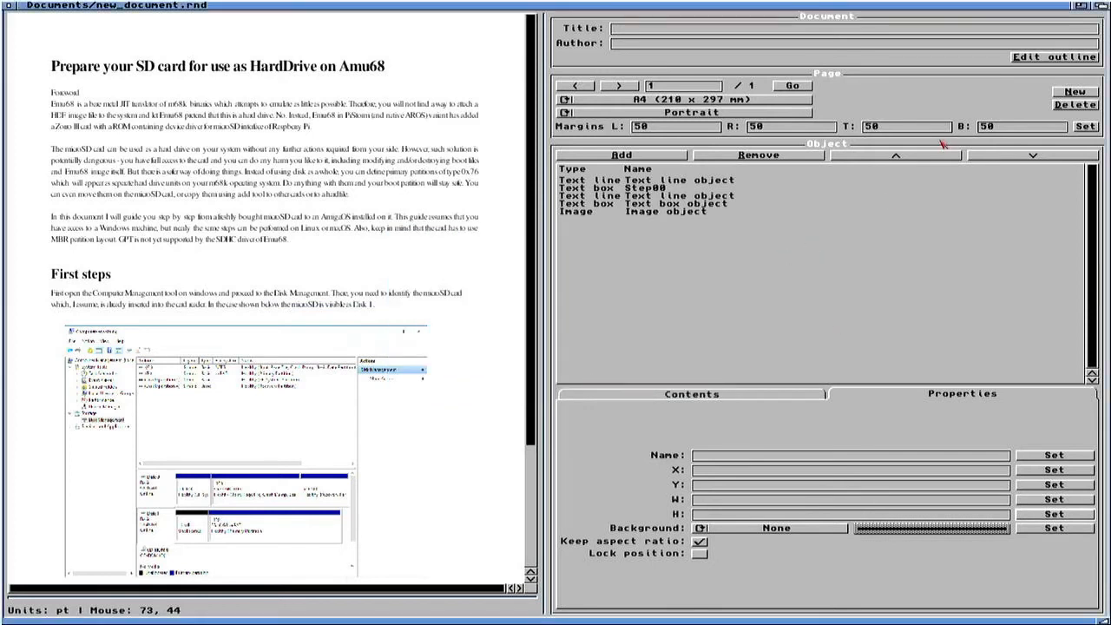
Step: Shrink the editor window, start RNOPDF and open the exported new_document.pdf from the Ram Disk
{"action": "left_click", "coordinate": [1086, 9]}
{"action": "double_click", "coordinate": [345, 76]}
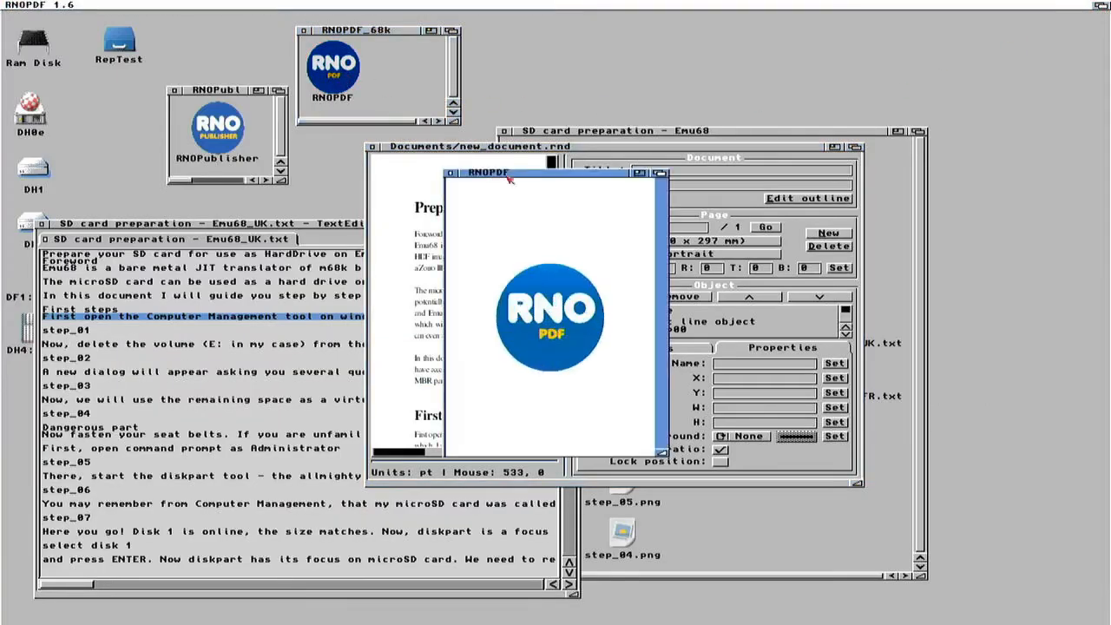
{"action": "right_click", "coordinate": [83, 5]}
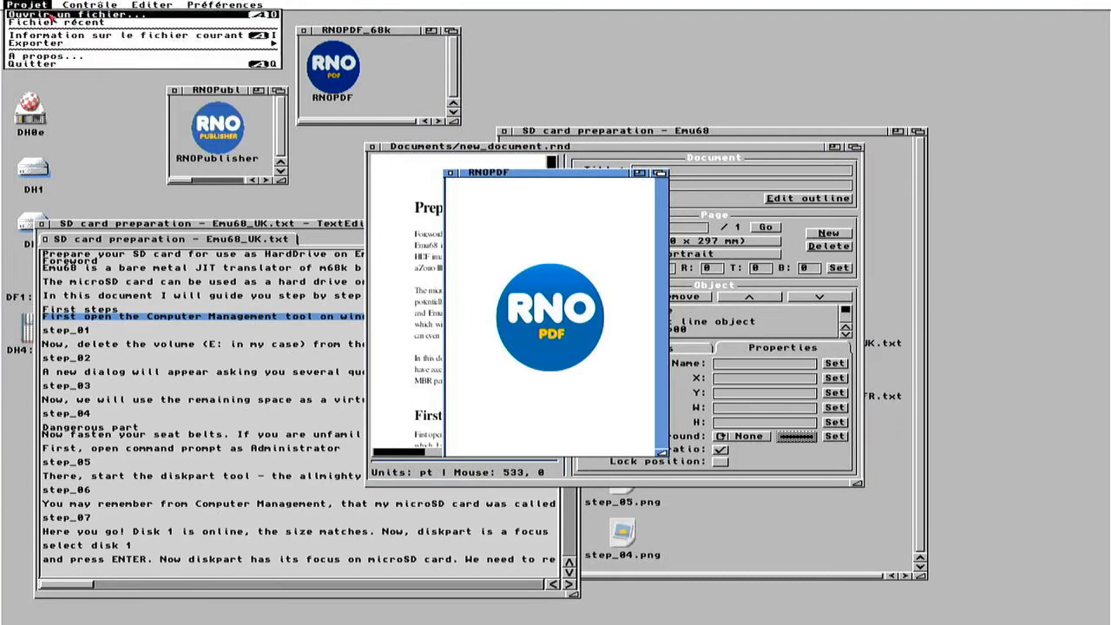
{"action": "left_click", "coordinate": [50, 14]}
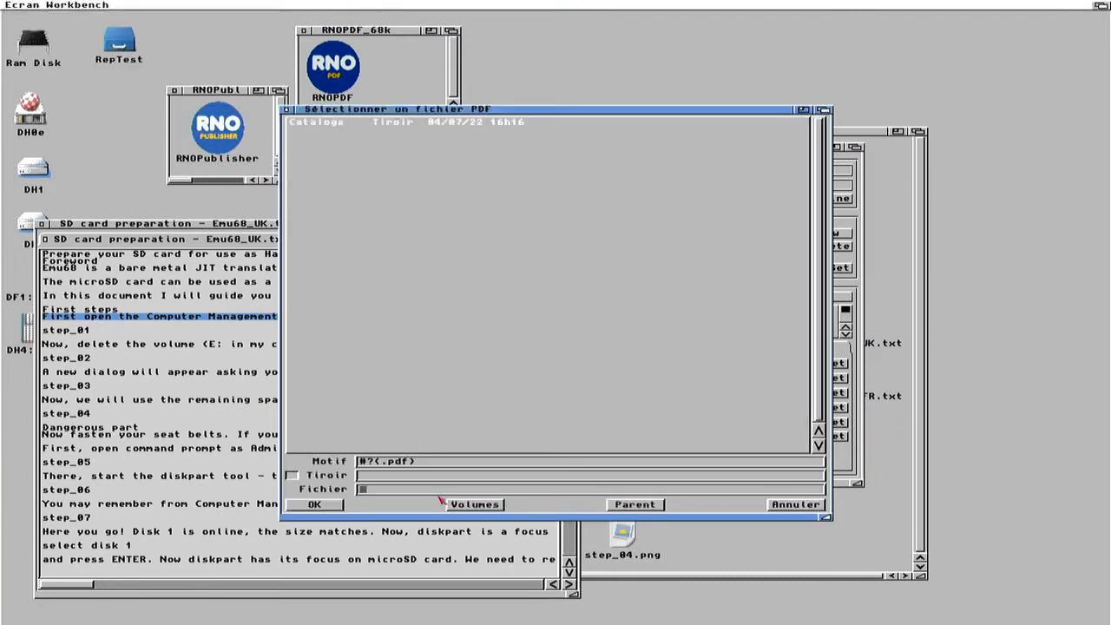
{"action": "left_click", "coordinate": [469, 505]}
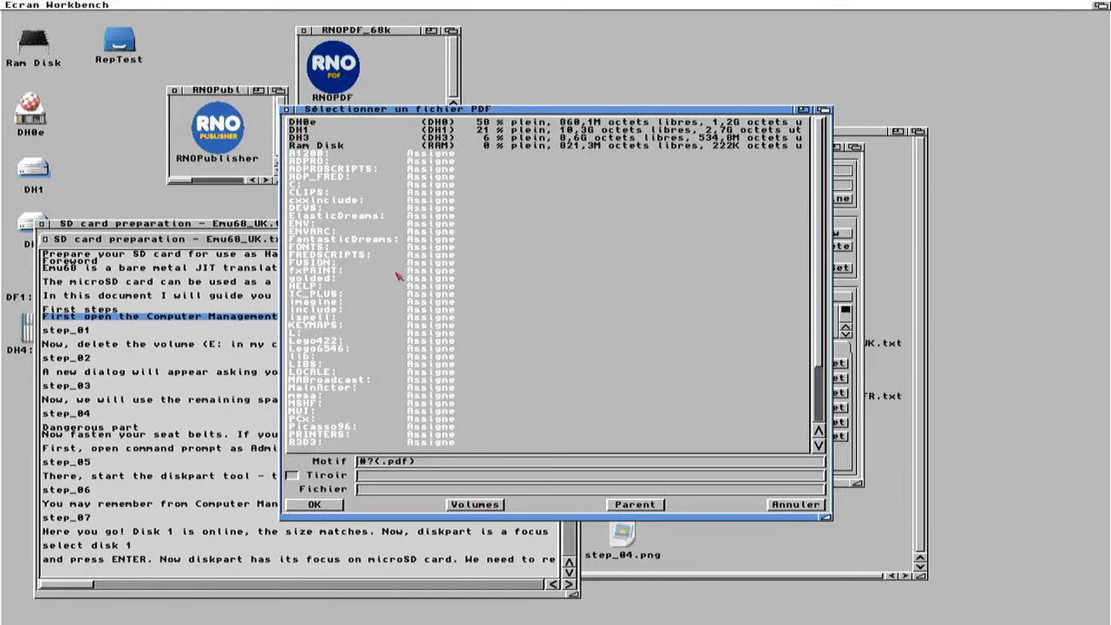
{"action": "double_click", "coordinate": [334, 147]}
{"action": "left_click", "coordinate": [335, 144]}
{"action": "left_click", "coordinate": [335, 144]}
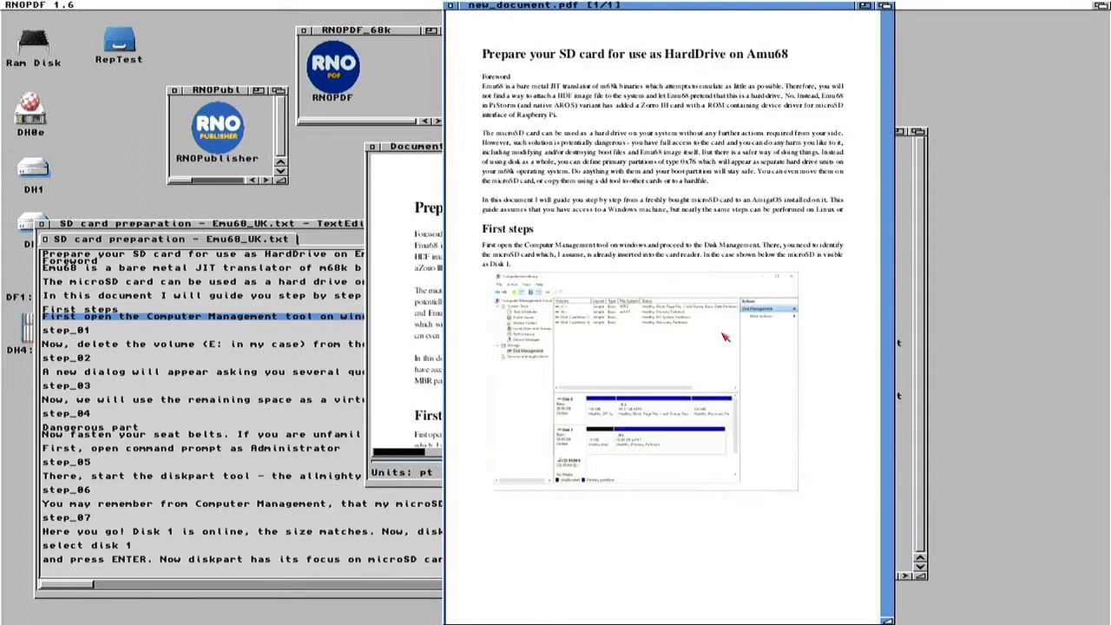
Step: Arrange the PDF viewer and the document editor window side by side so that neither covers the other
{"action": "left_click_drag", "start_coordinate": [680, 11], "coordinate": [878, 10]}
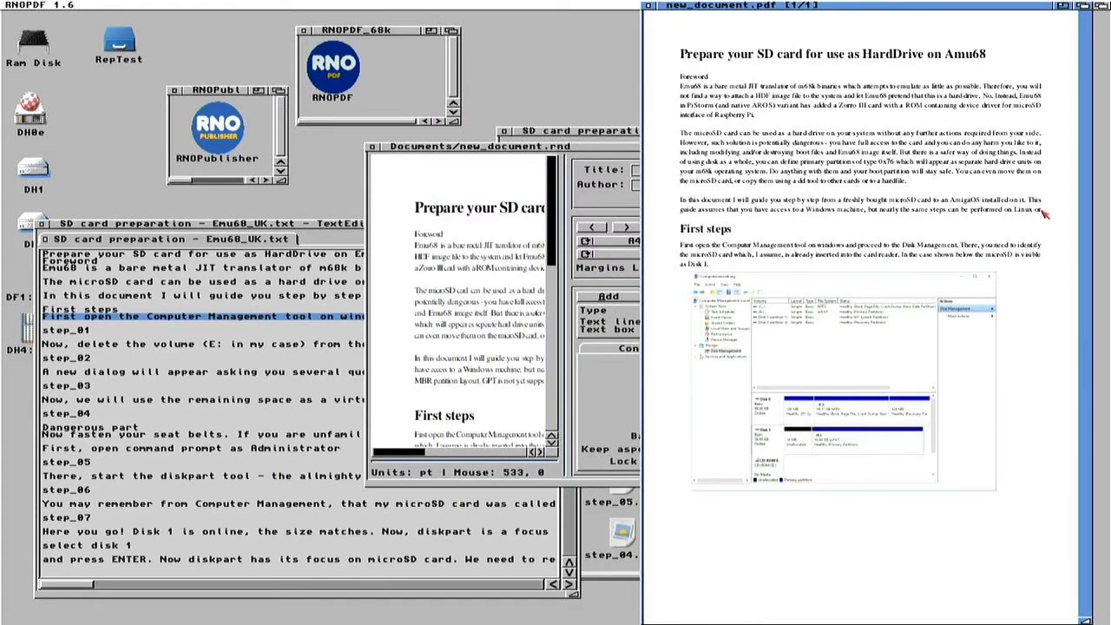
{"action": "left_click", "coordinate": [586, 147]}
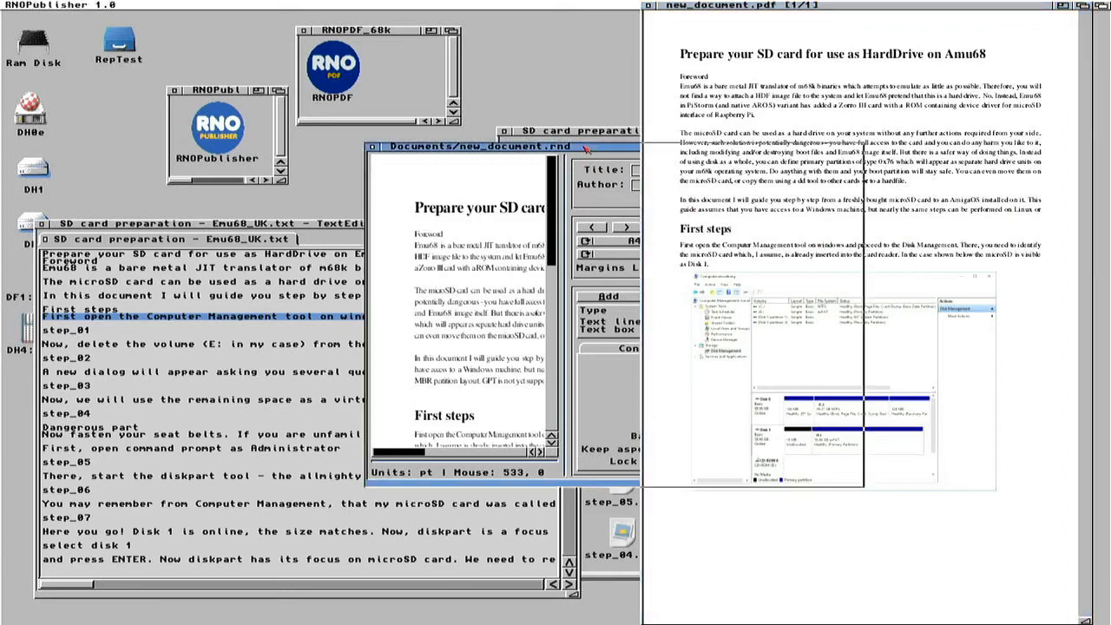
{"action": "left_click_drag", "start_coordinate": [600, 149], "coordinate": [289, 36]}
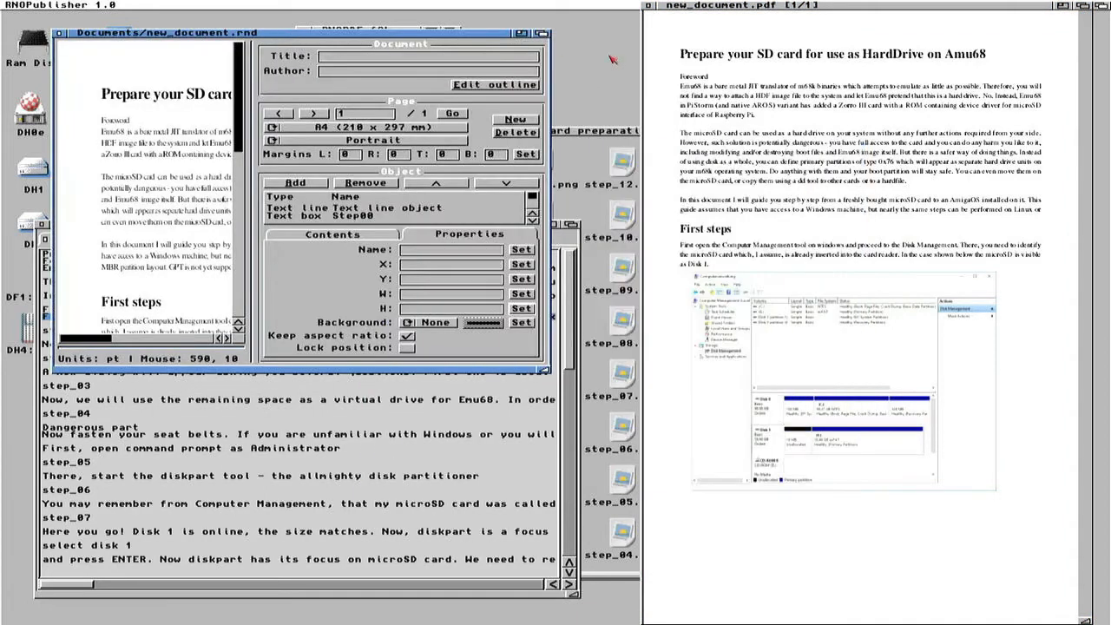
Step: Enlarge the document editor window and send the text file, program and step image windows behind it, keeping the PDF alongside for comparison
{"action": "left_click", "coordinate": [522, 35]}
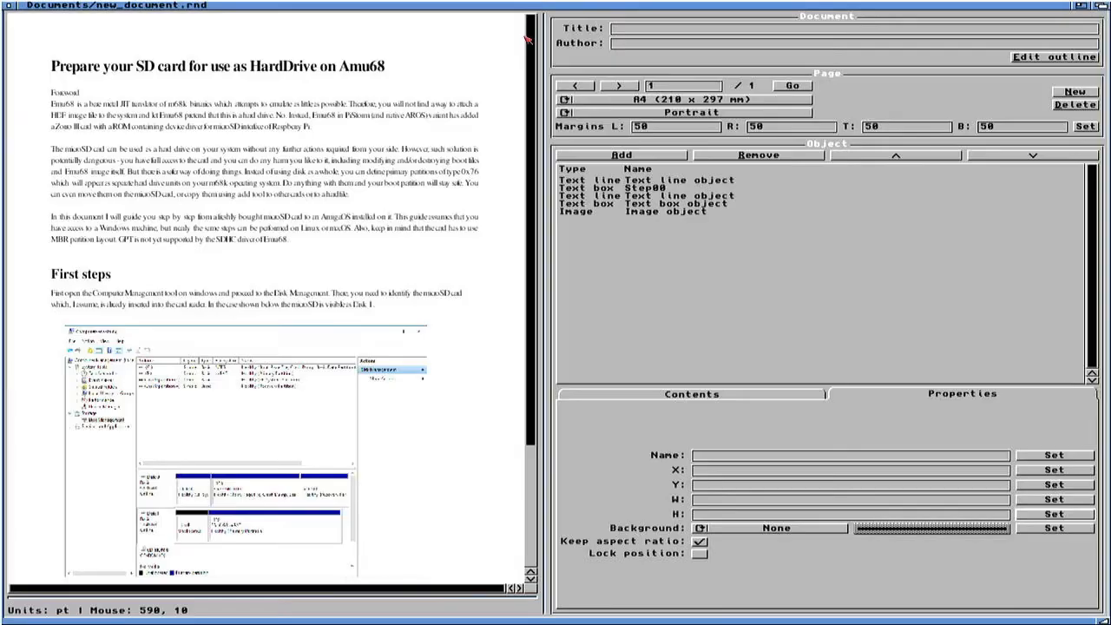
{"action": "left_click", "coordinate": [1104, 5]}
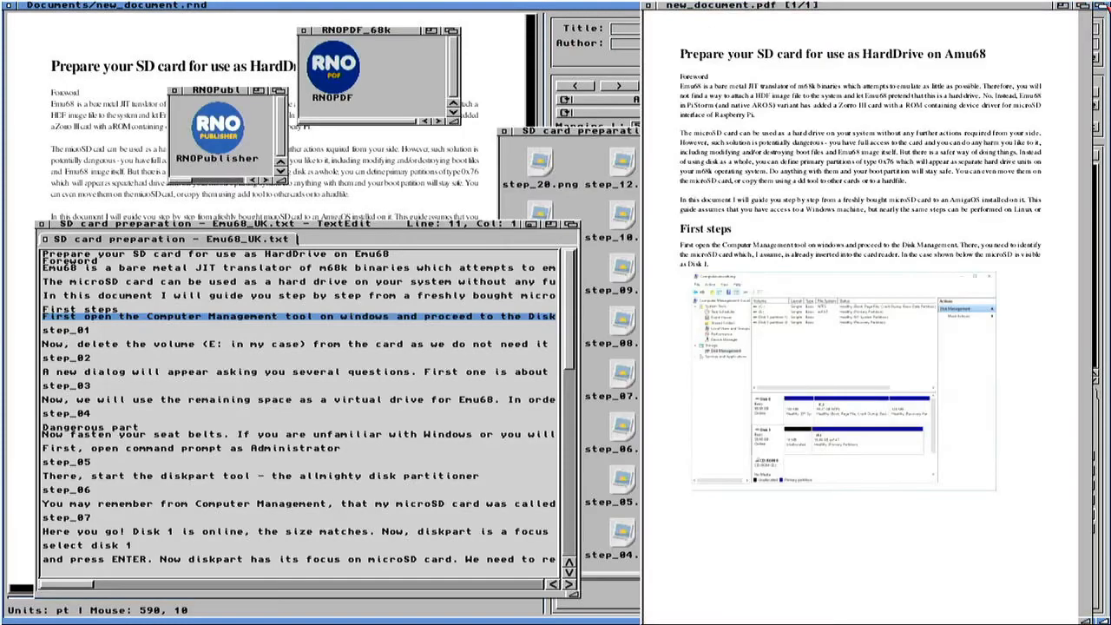
{"action": "left_click", "coordinate": [571, 225]}
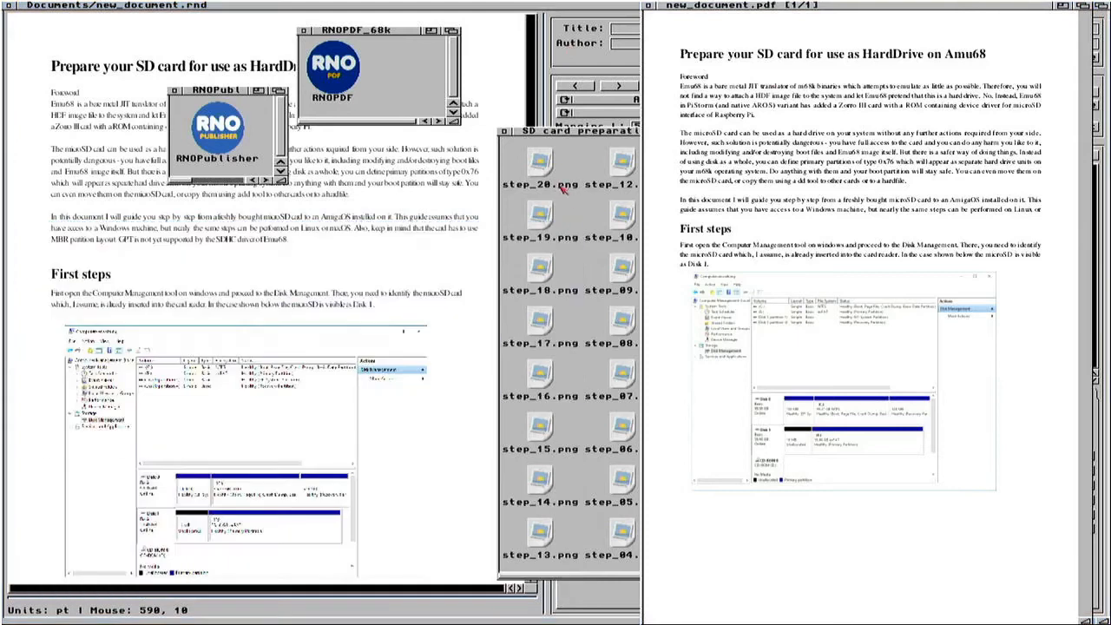
{"action": "left_click", "coordinate": [455, 33]}
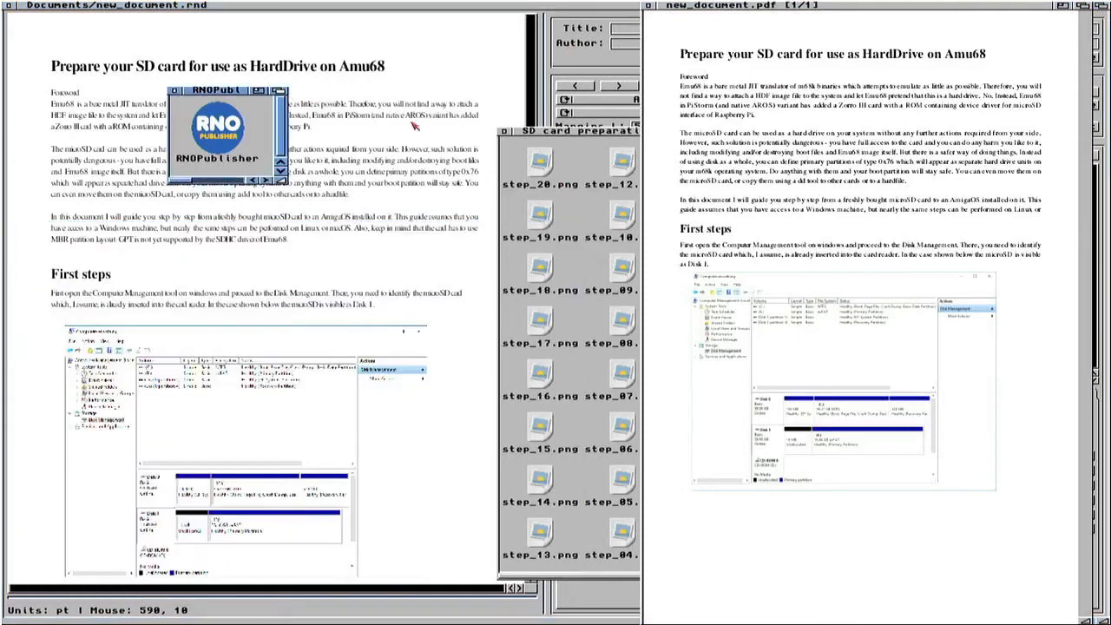
{"action": "left_click", "coordinate": [282, 92]}
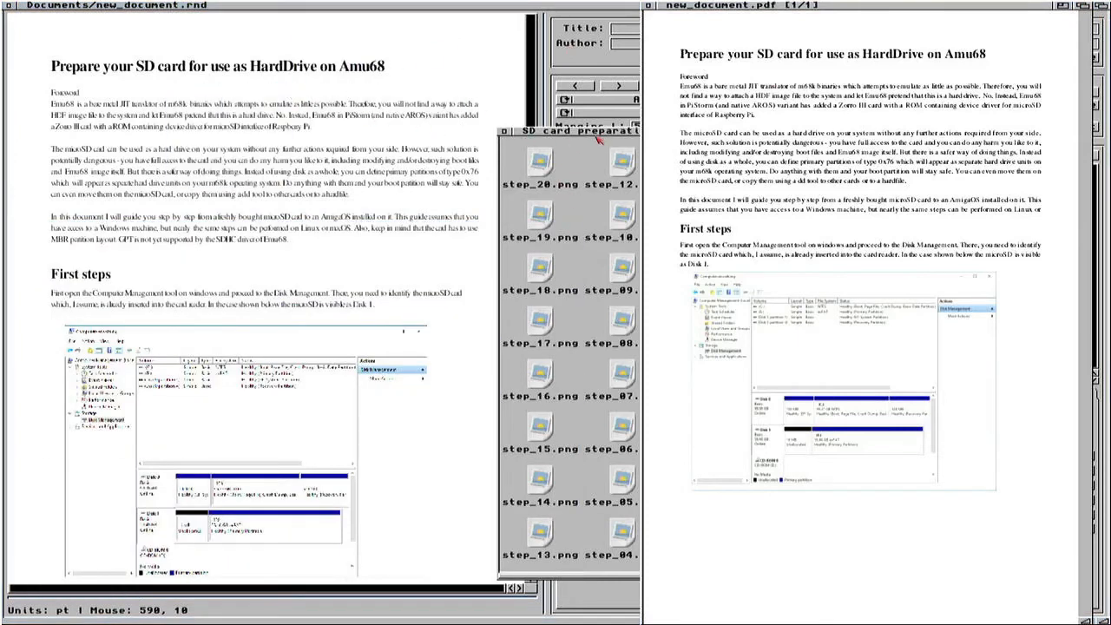
{"action": "left_click", "coordinate": [597, 133]}
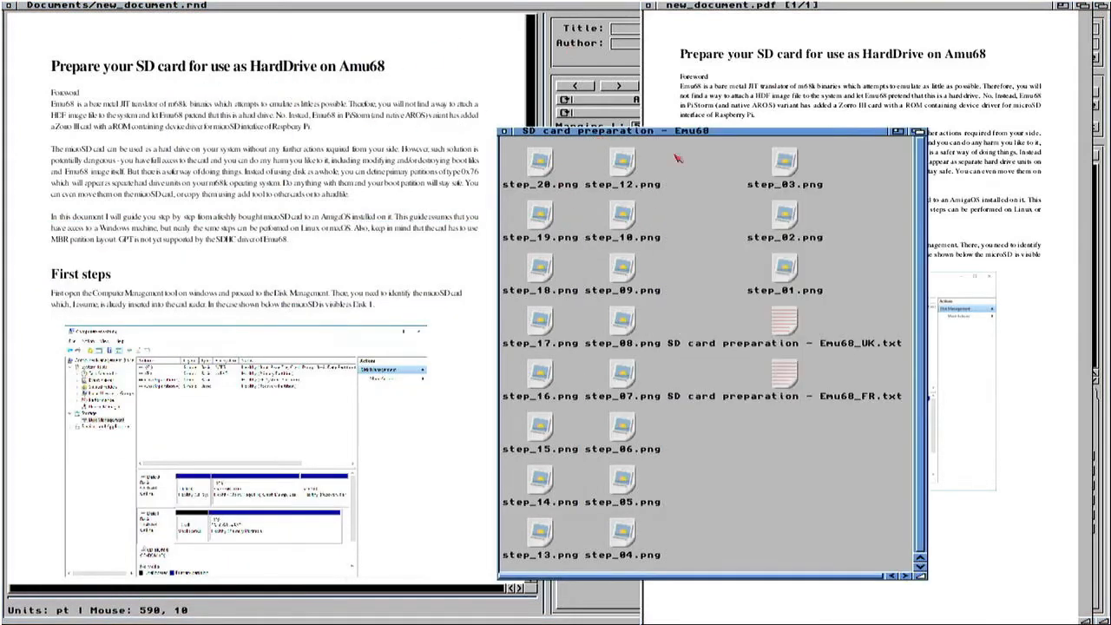
{"action": "left_click", "coordinate": [916, 128]}
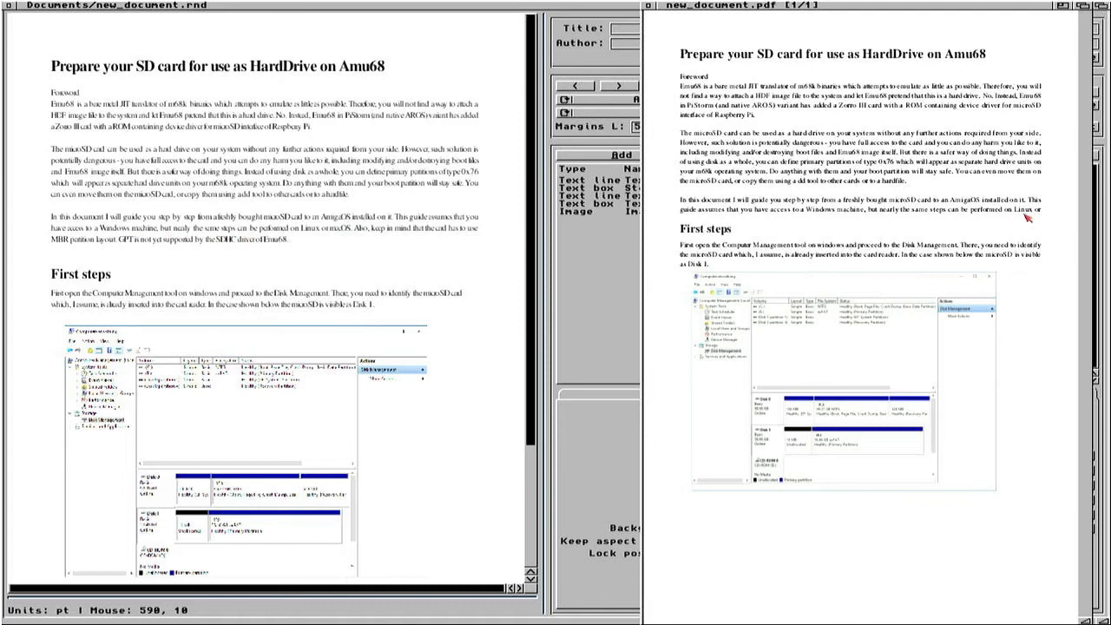
Step: Close the PDF viewer, then move the step image to about Y 390 and the paragraph under First steps slightly lower on the page
{"action": "left_click", "coordinate": [650, 7]}
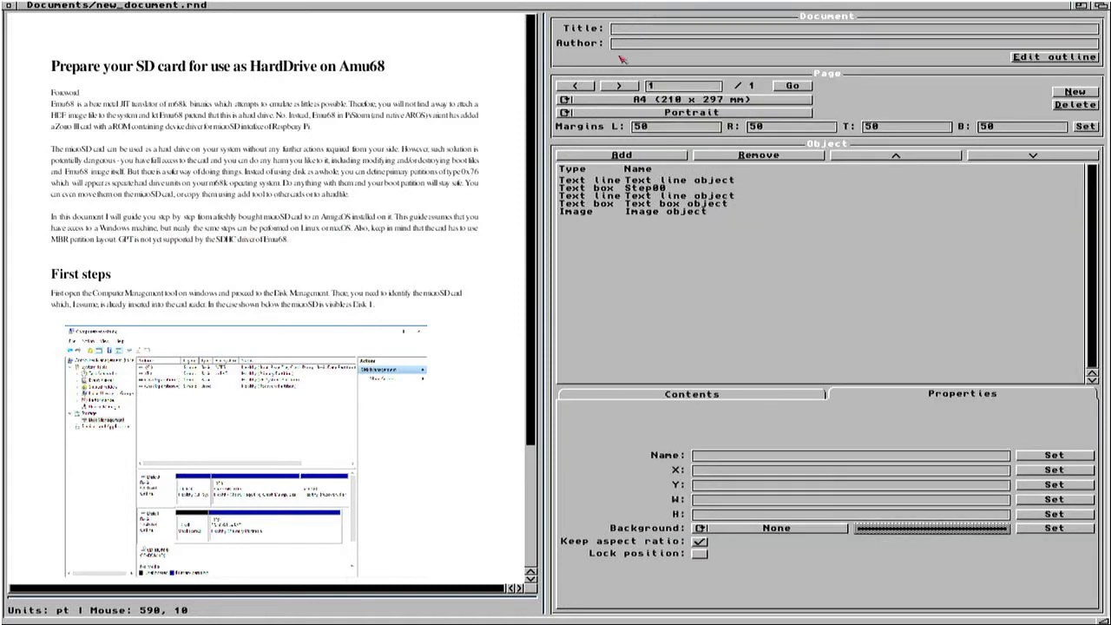
{"action": "left_click", "coordinate": [398, 203]}
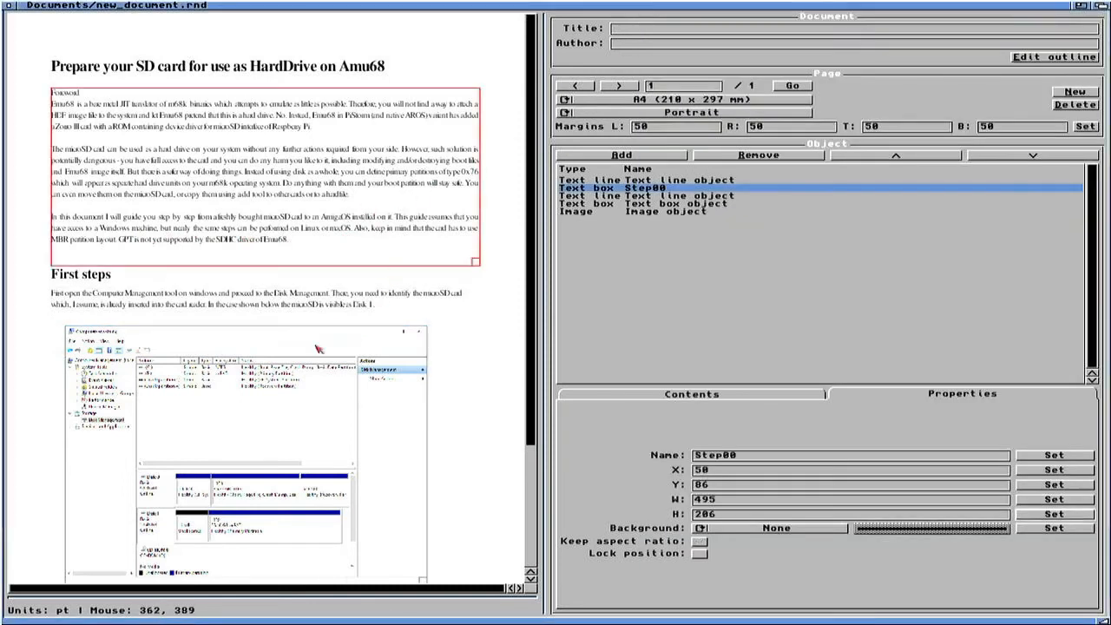
{"action": "left_click_drag", "start_coordinate": [528, 282], "coordinate": [528, 375]}
{"action": "left_click_drag", "start_coordinate": [320, 312], "coordinate": [320, 340]}
{"action": "left_click", "coordinate": [242, 200]}
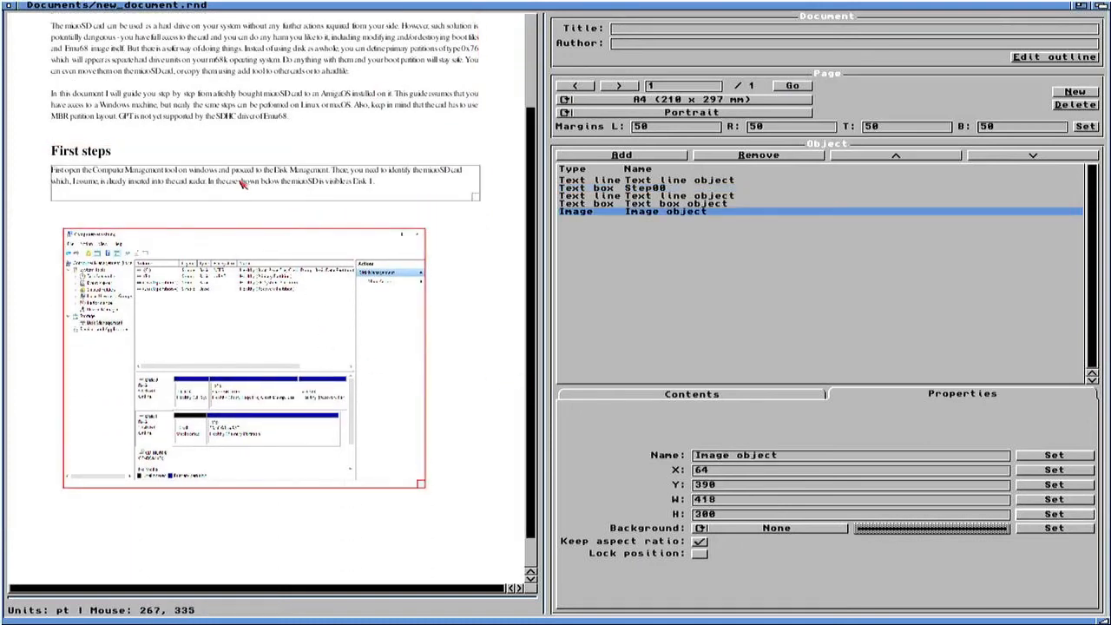
{"action": "left_click_drag", "start_coordinate": [242, 197], "coordinate": [241, 208]}
Step: Lower the First steps heading to about Y 315 and extend the Step00 text box to a height of about 230
{"action": "left_click", "coordinate": [98, 153]}
{"action": "left_click_drag", "start_coordinate": [98, 154], "coordinate": [94, 173]}
{"action": "left_click", "coordinate": [187, 119]}
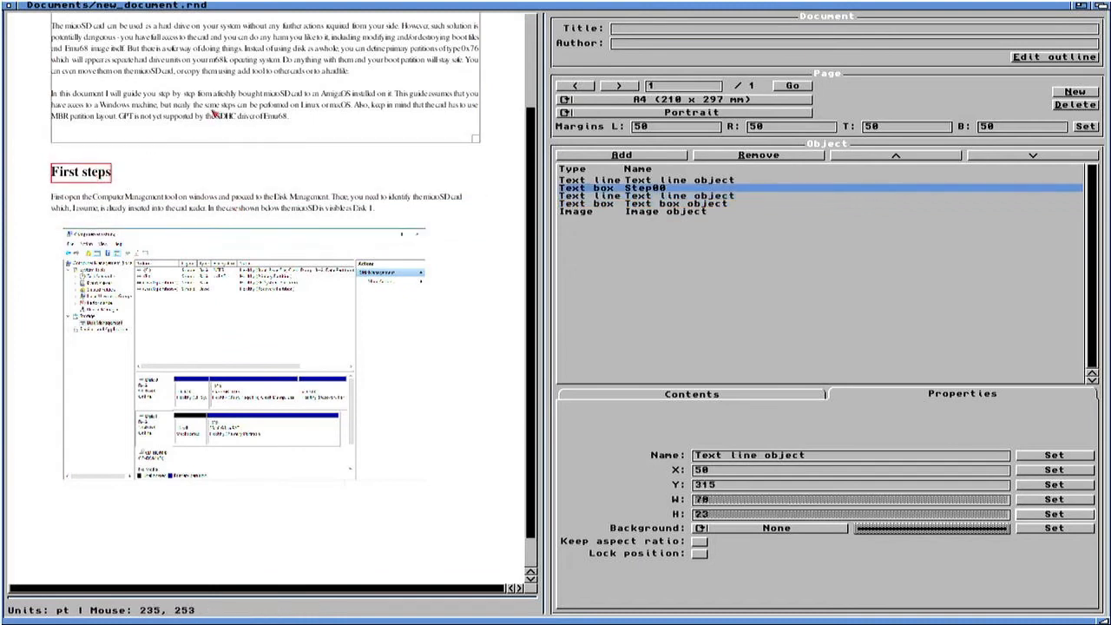
{"action": "left_click_drag", "start_coordinate": [474, 140], "coordinate": [486, 164]}
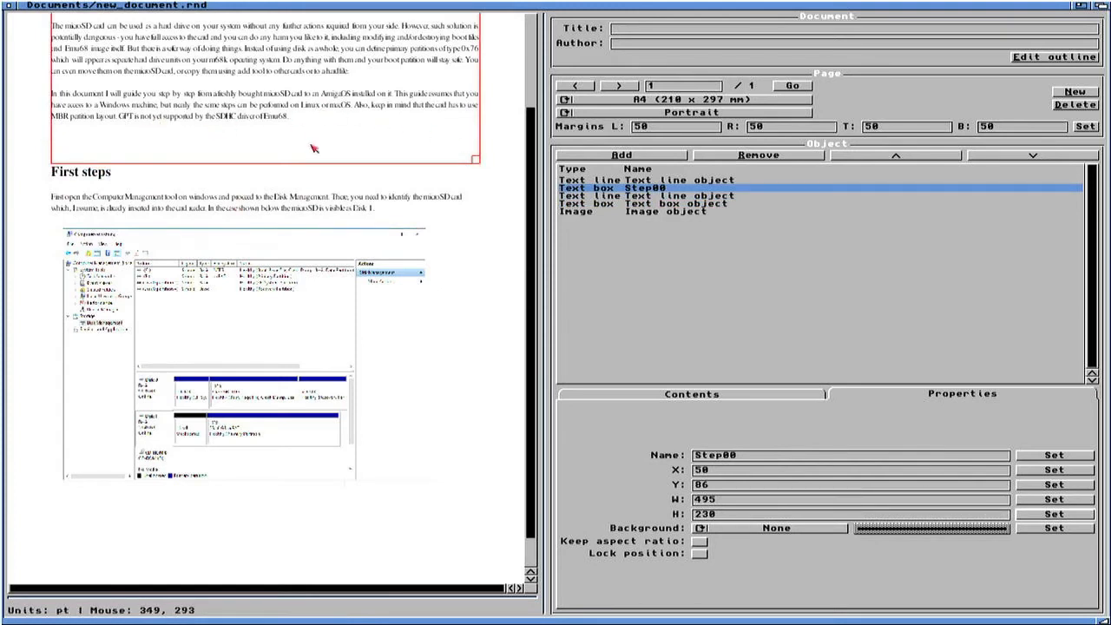
Step: Save the document and export it again to RAM:new_document.pdf, replacing the existing file, with the export dialog closed at the end
{"action": "right_click", "coordinate": [26, 5]}
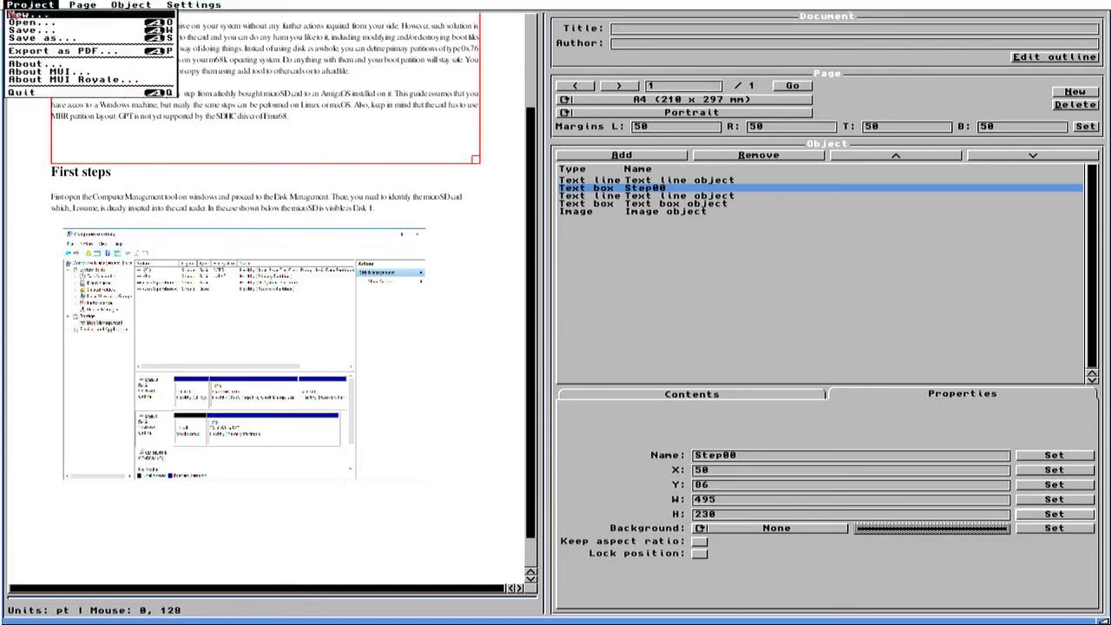
{"action": "left_click", "coordinate": [43, 31]}
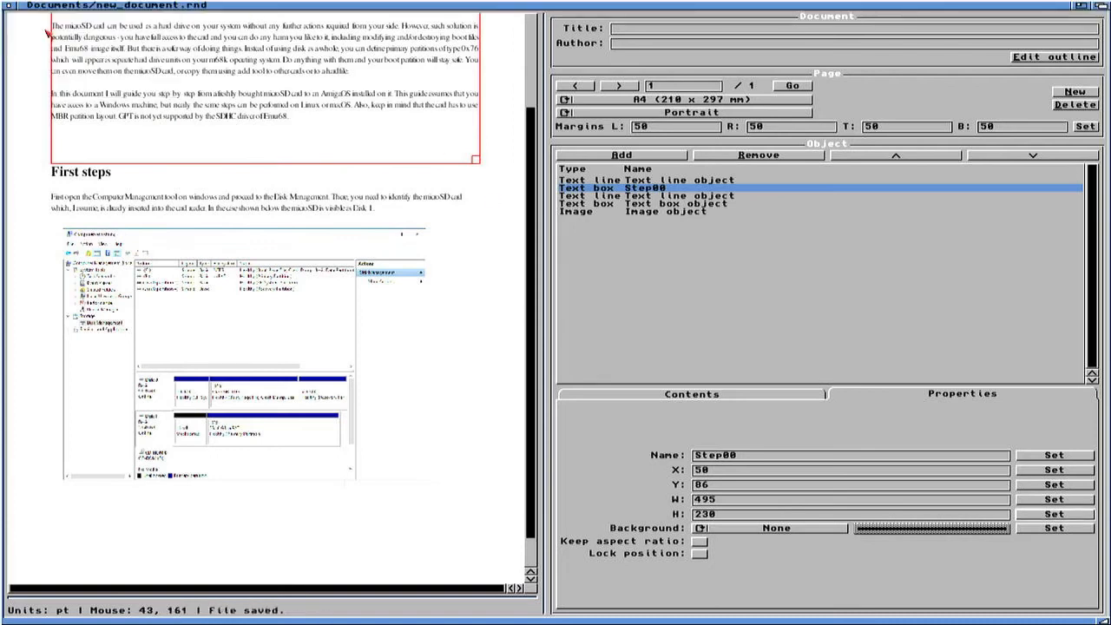
{"action": "right_click", "coordinate": [103, 5]}
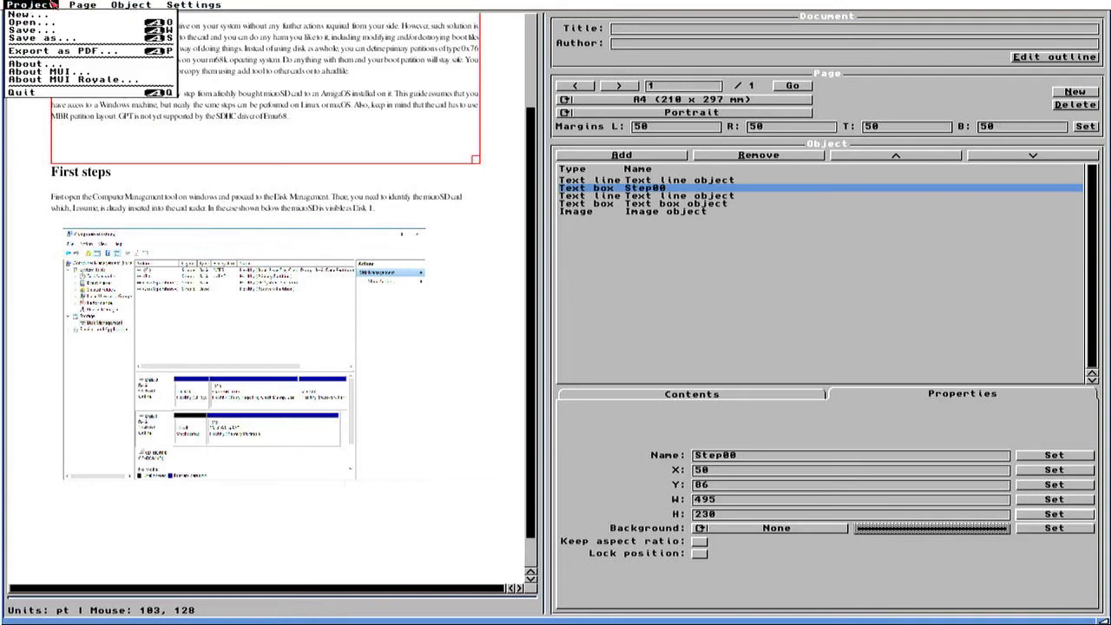
{"action": "left_click", "coordinate": [61, 51]}
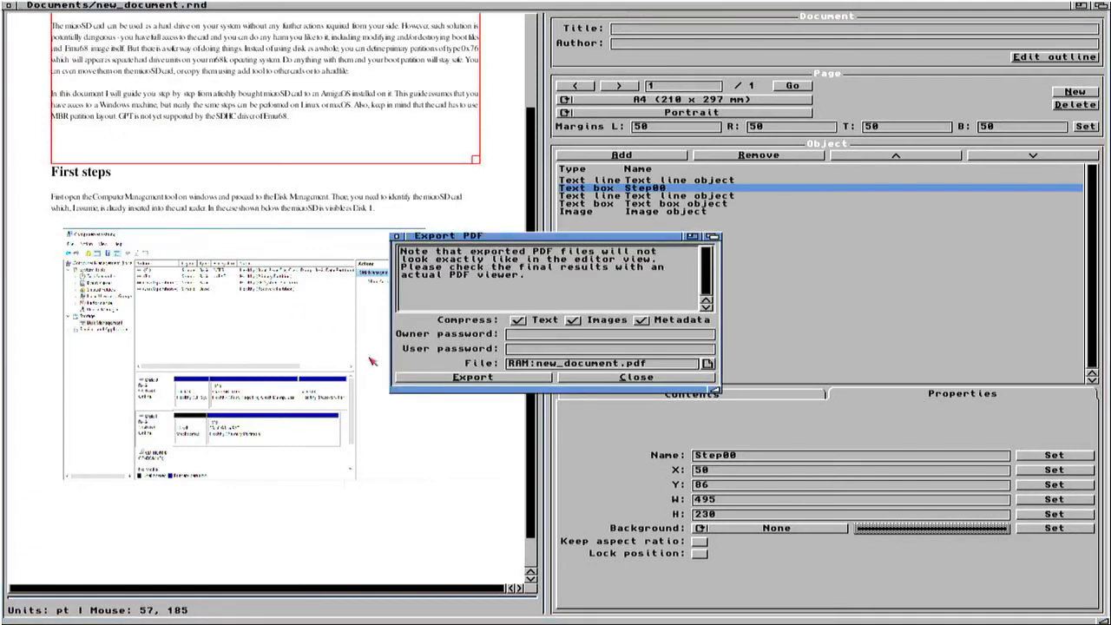
{"action": "left_click", "coordinate": [457, 378]}
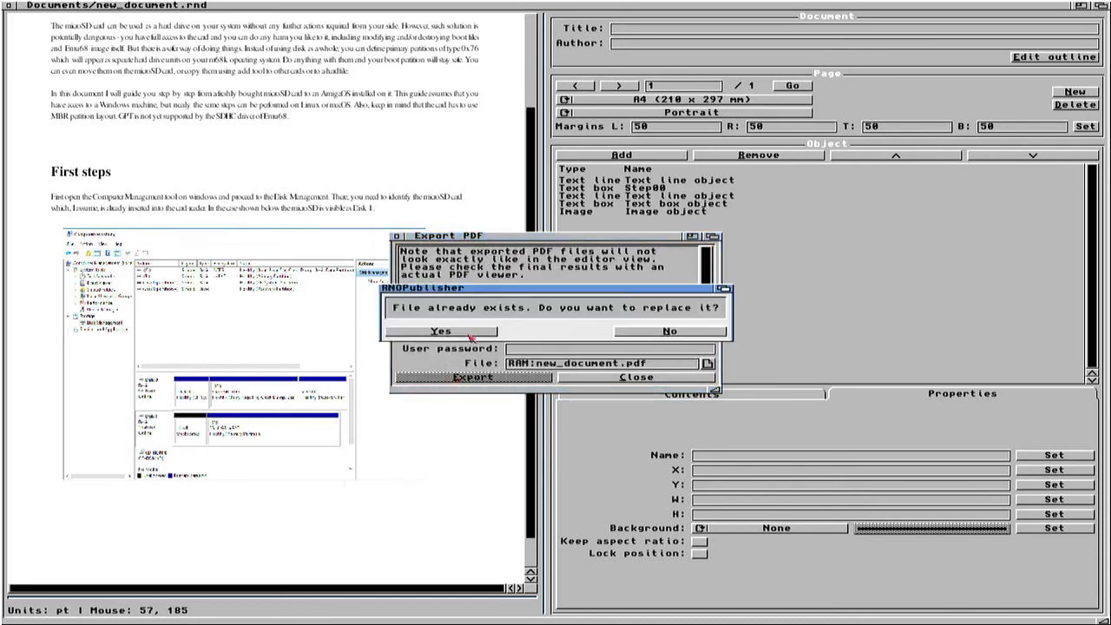
{"action": "left_click", "coordinate": [467, 334]}
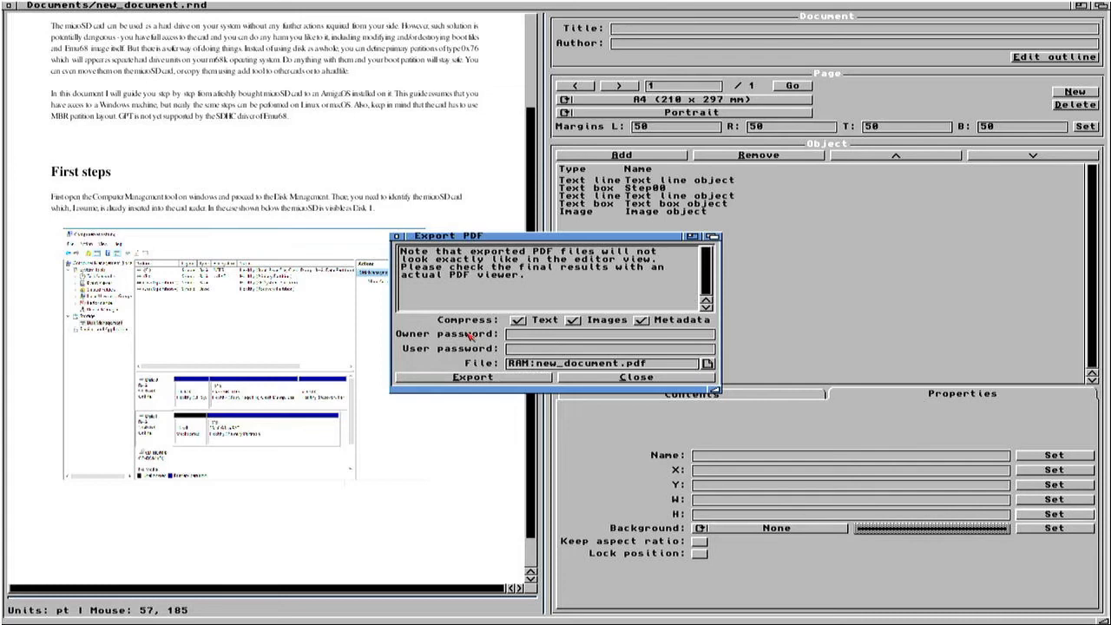
{"action": "left_click", "coordinate": [613, 380]}
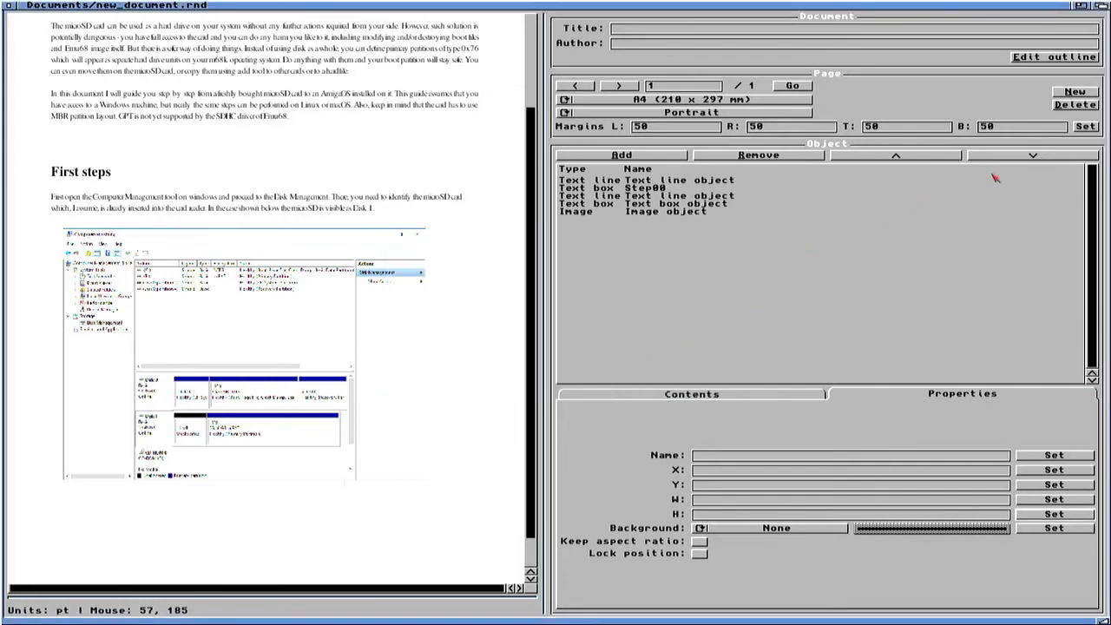
Step: Switch to RNOPDF, open new_document.pdf from the Ram Disk and shift the viewer window aside to check the corrected layout
{"action": "left_click", "coordinate": [1101, 6]}
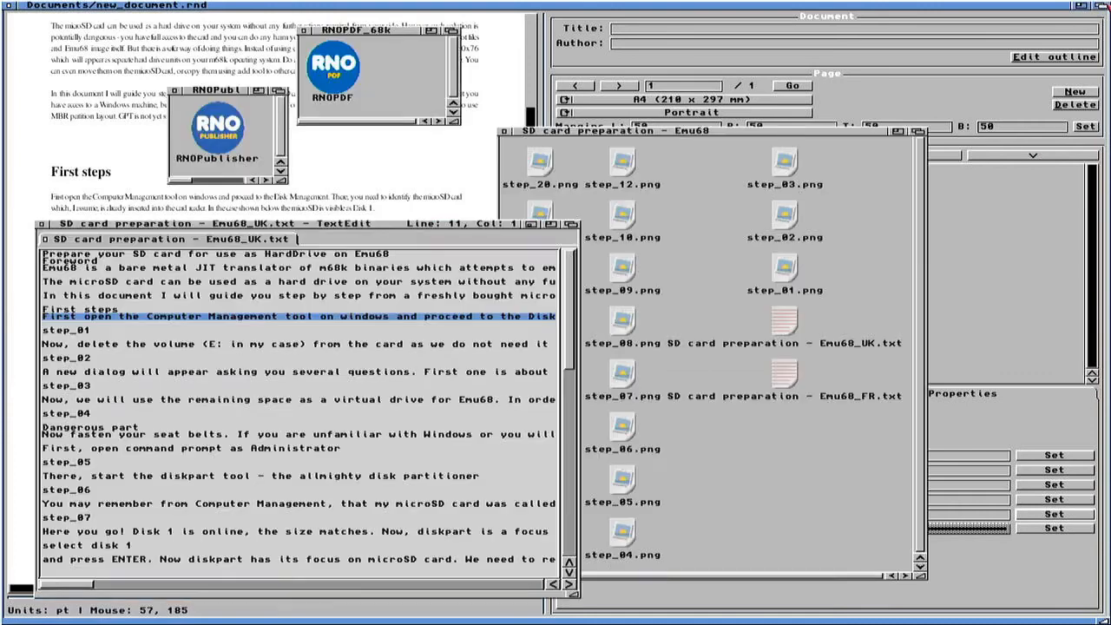
{"action": "left_click", "coordinate": [337, 72]}
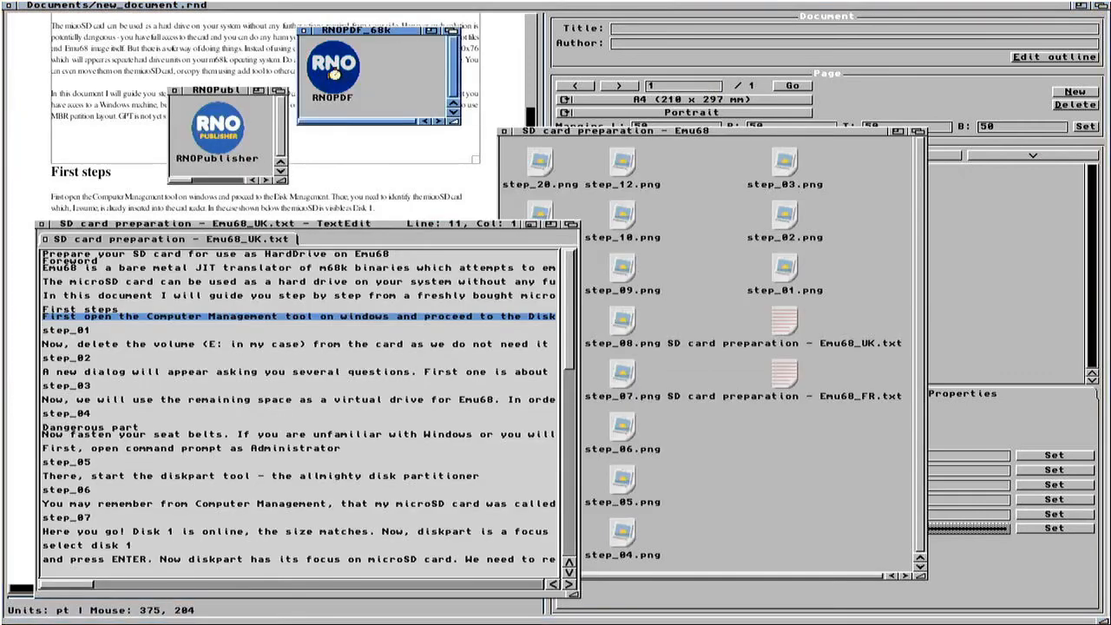
{"action": "double_click", "coordinate": [337, 71]}
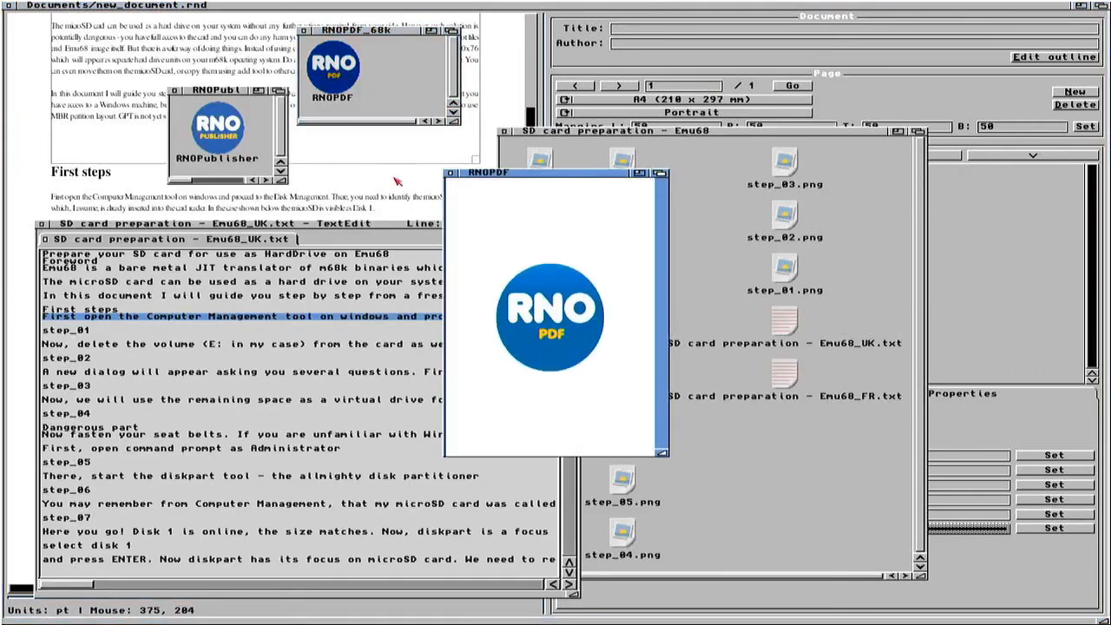
{"action": "right_click", "coordinate": [49, 6]}
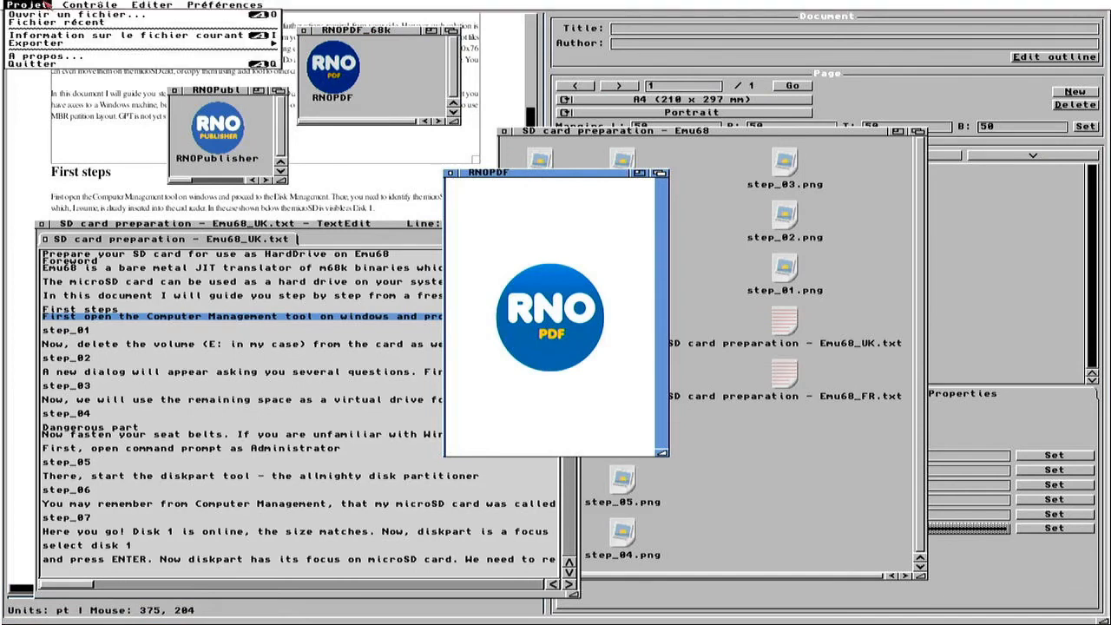
{"action": "right_click", "coordinate": [58, 15]}
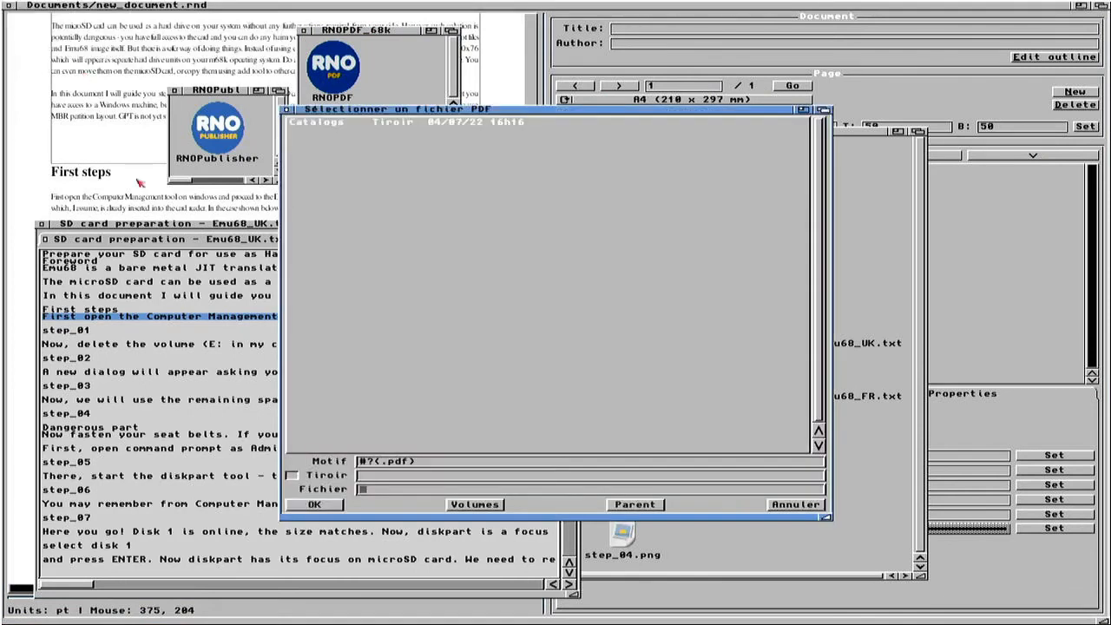
{"action": "left_click", "coordinate": [475, 505]}
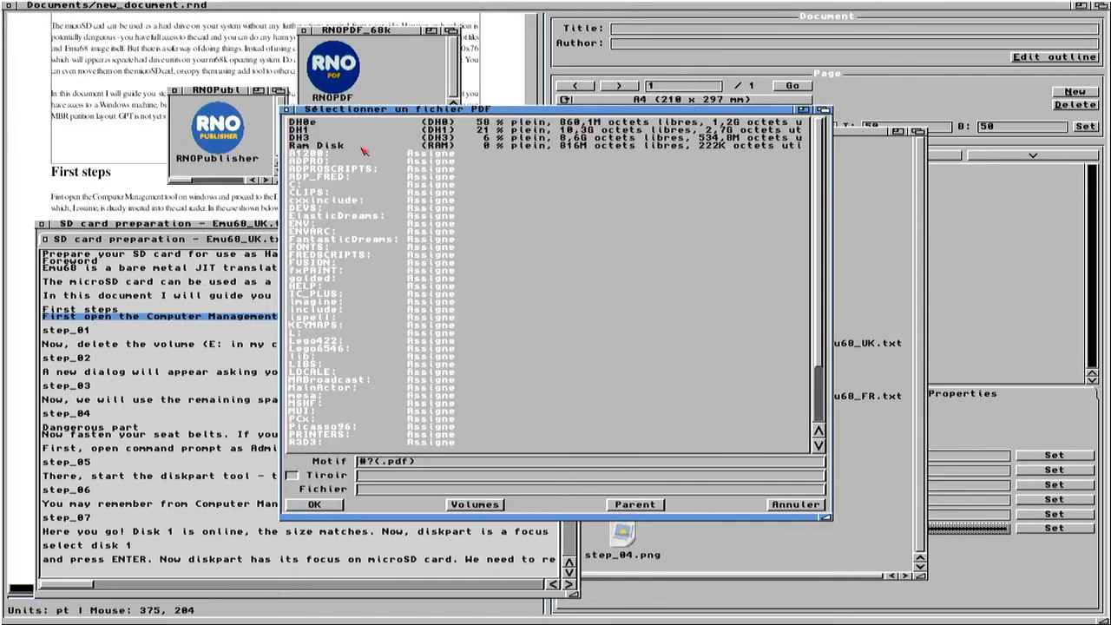
{"action": "left_click", "coordinate": [340, 147]}
{"action": "double_click", "coordinate": [341, 147]}
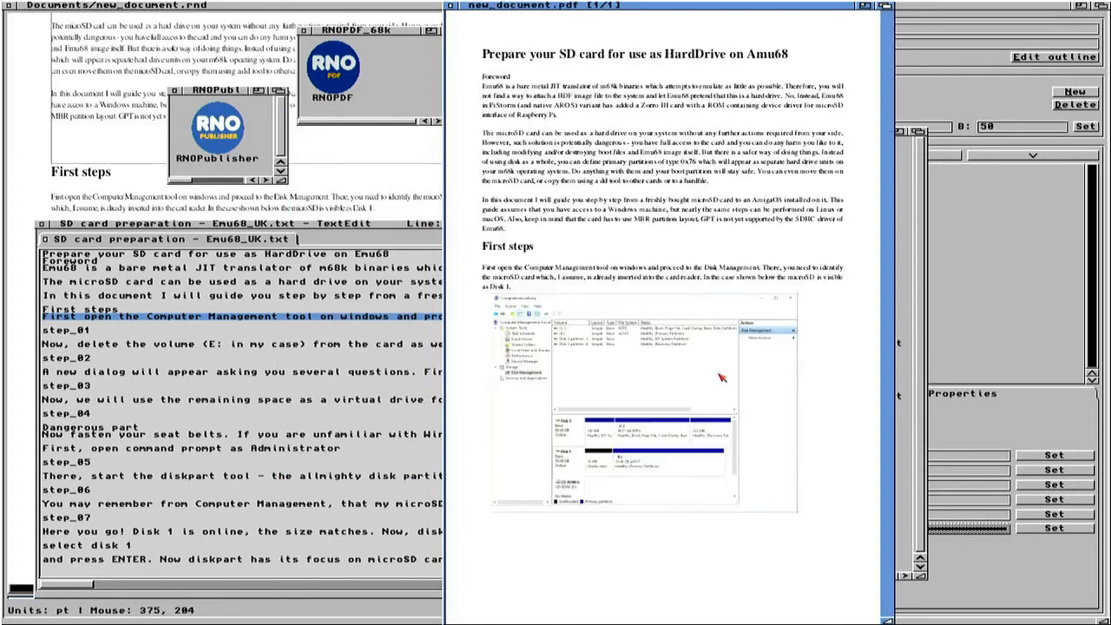
{"action": "left_click_drag", "start_coordinate": [821, 10], "coordinate": [932, 10]}
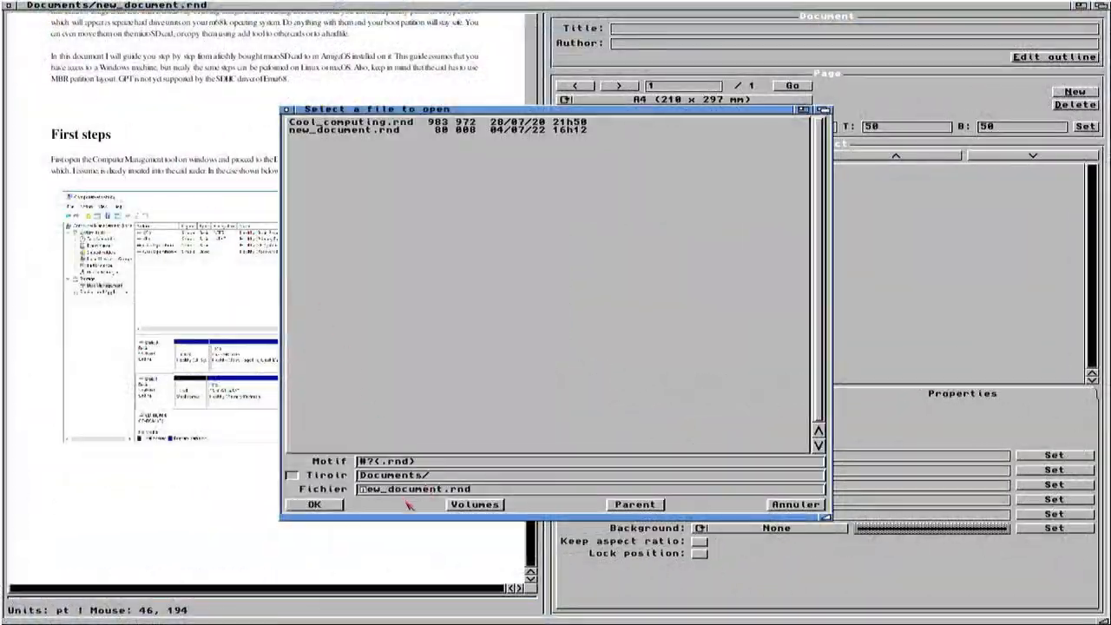
Step: Open the finished document SD_card_preparation-Emu68_UK.rnd from DH1:PDF in the document editor
{"action": "left_click", "coordinate": [462, 507]}
{"action": "left_click", "coordinate": [314, 129]}
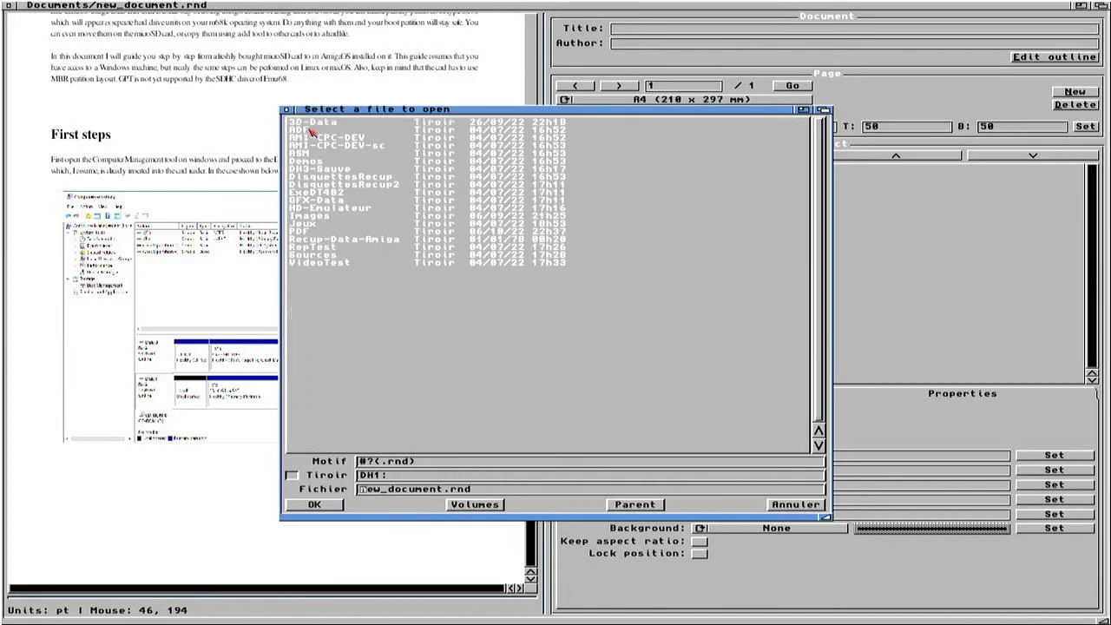
{"action": "left_click", "coordinate": [318, 230]}
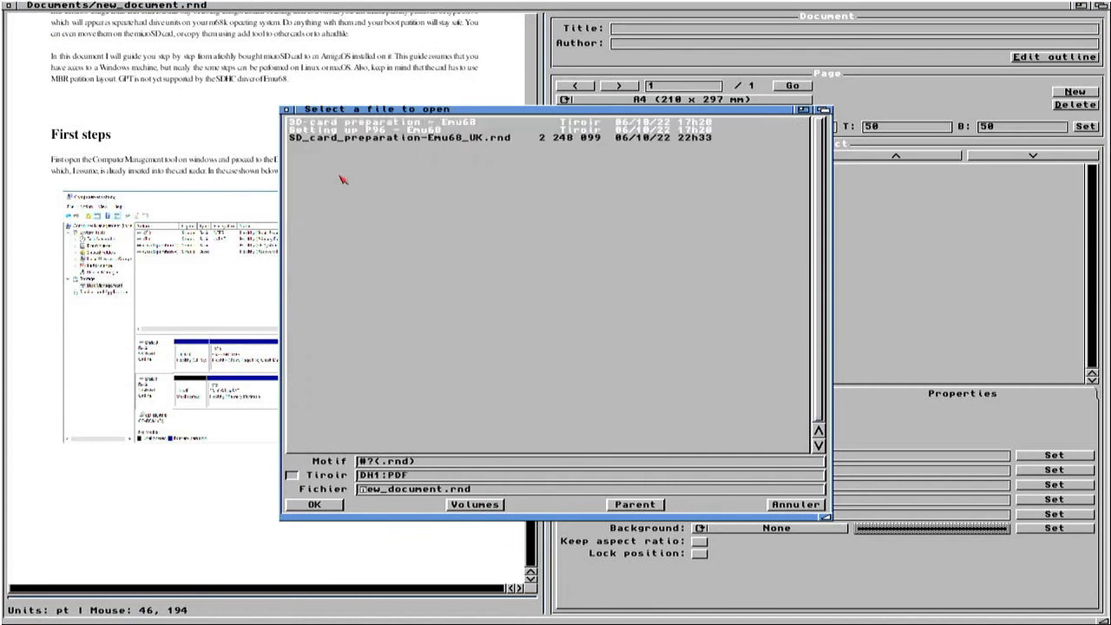
{"action": "left_click", "coordinate": [421, 140]}
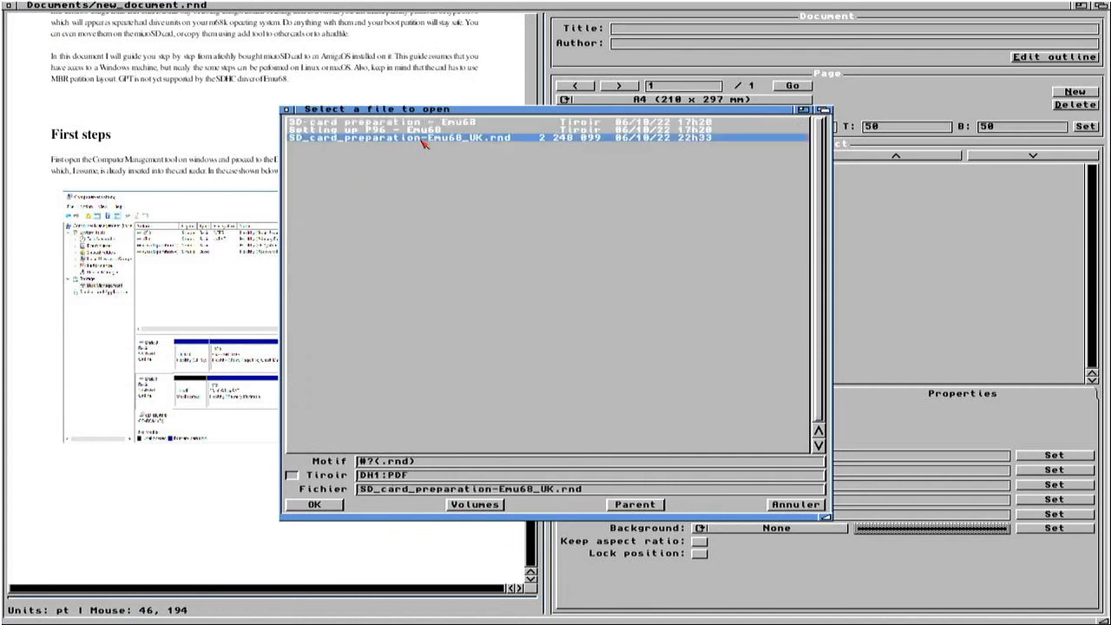
{"action": "left_click", "coordinate": [331, 504]}
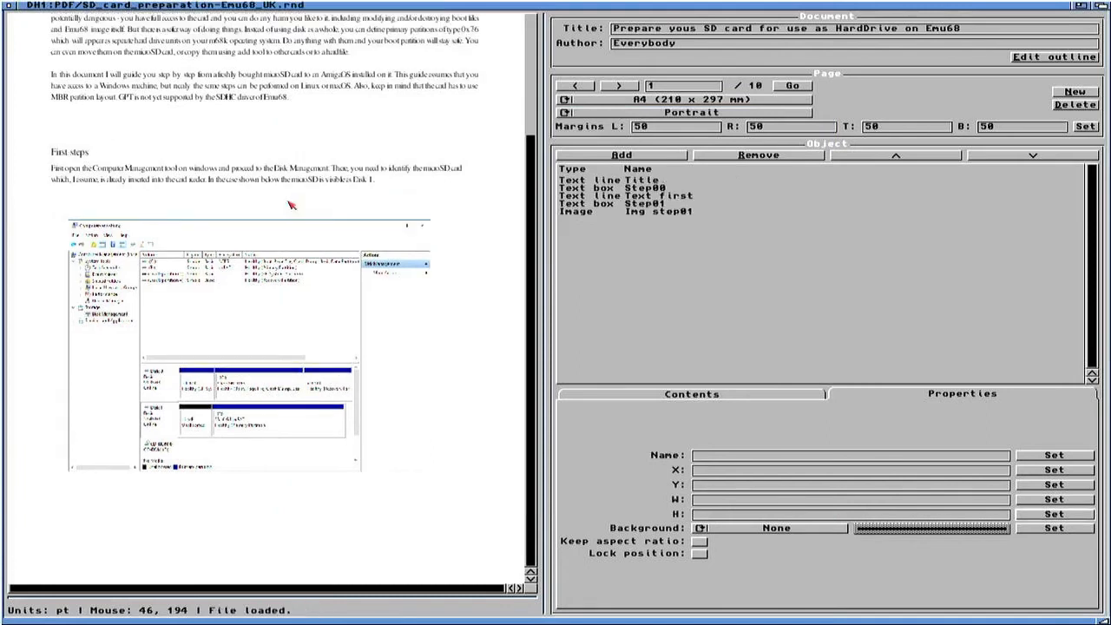
Step: Review the text and image layout of the finished guide's pages 1 to 4 in the document editor
{"action": "left_click", "coordinate": [536, 41]}
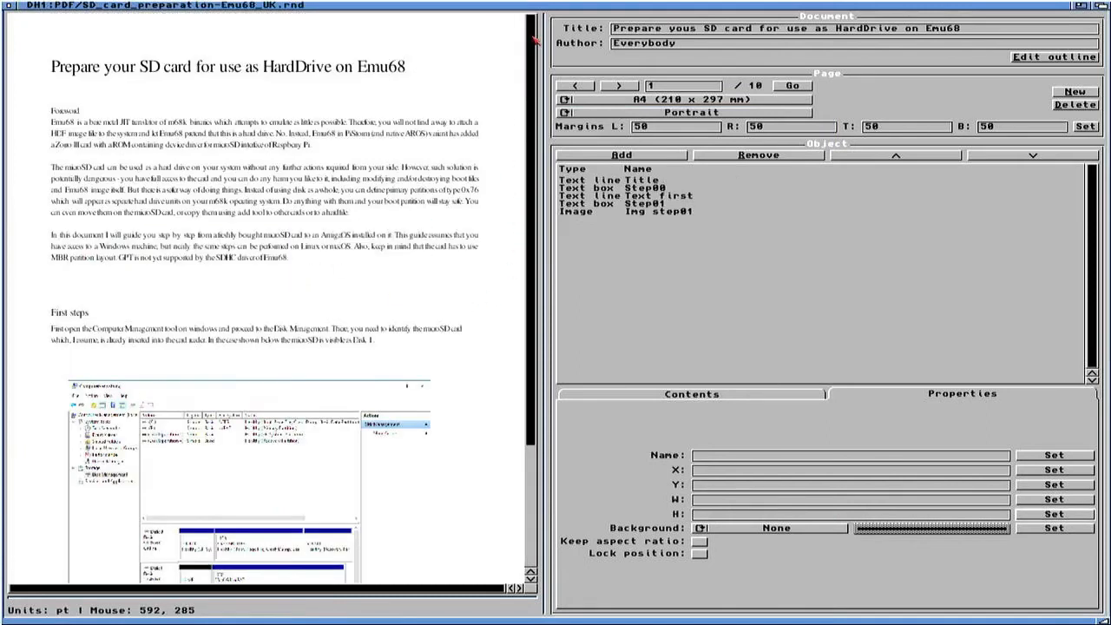
{"action": "scroll", "coordinate": [520, 471], "scroll_direction": "down", "scroll_amount": 3}
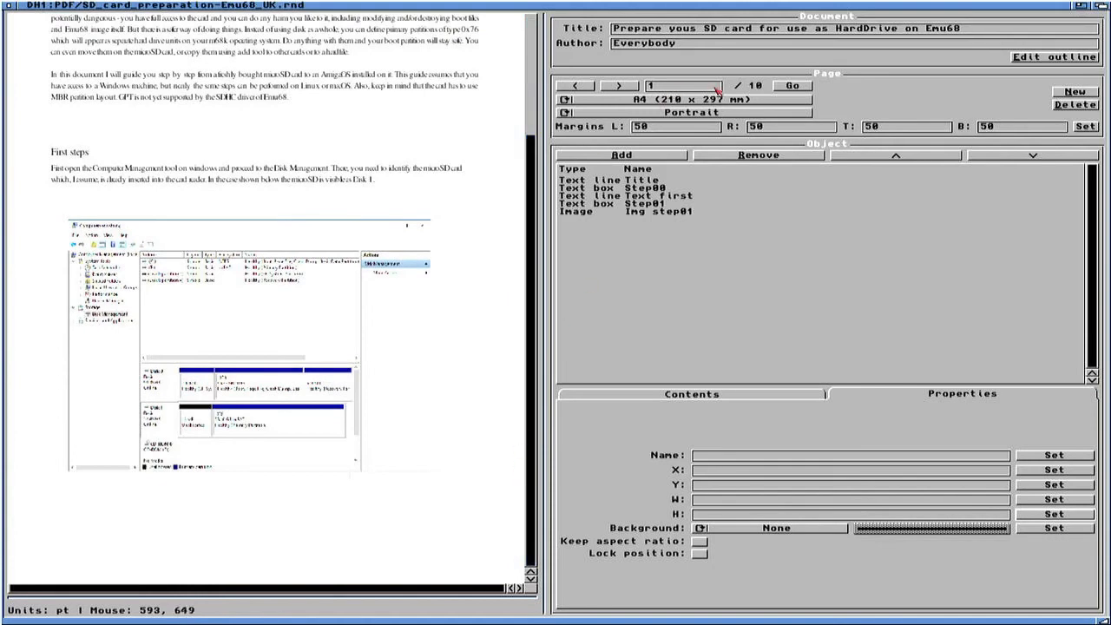
{"action": "left_click", "coordinate": [630, 85]}
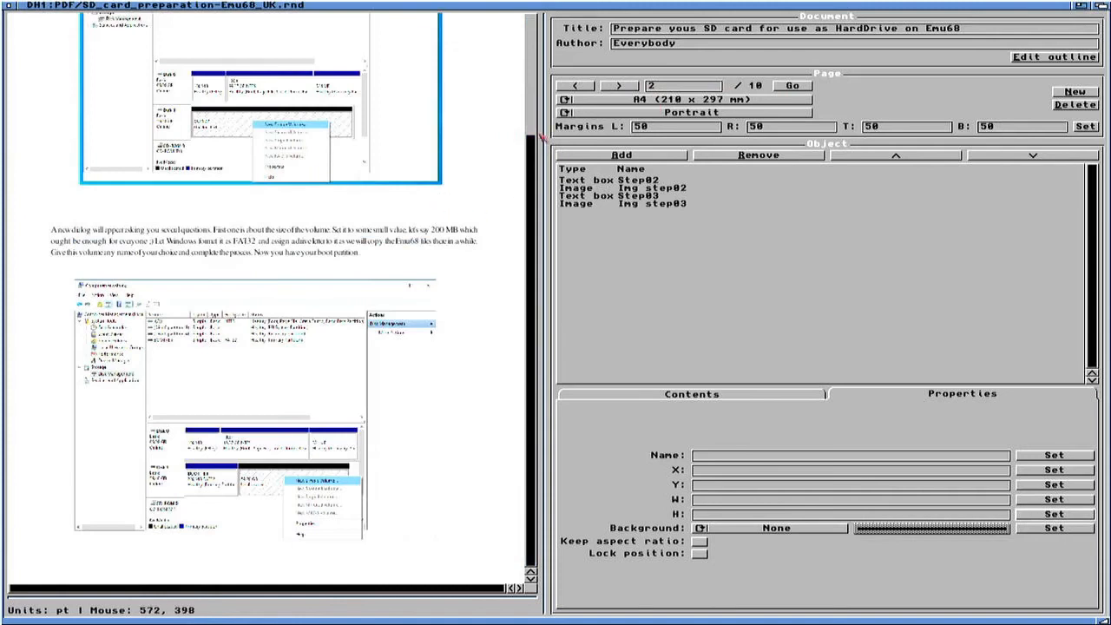
{"action": "left_click", "coordinate": [533, 98]}
{"action": "left_click_drag", "start_coordinate": [533, 101], "coordinate": [537, 247]}
{"action": "left_click", "coordinate": [623, 85]}
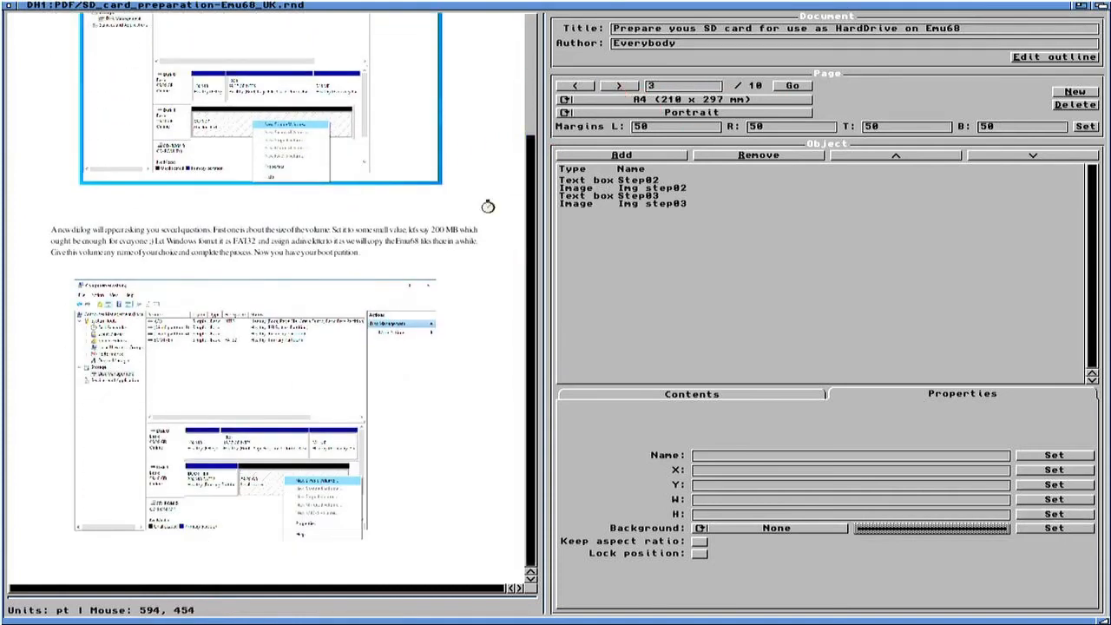
{"action": "left_click_drag", "start_coordinate": [532, 205], "coordinate": [546, 86]}
{"action": "scroll", "coordinate": [546, 95], "scroll_direction": "down", "scroll_amount": 3}
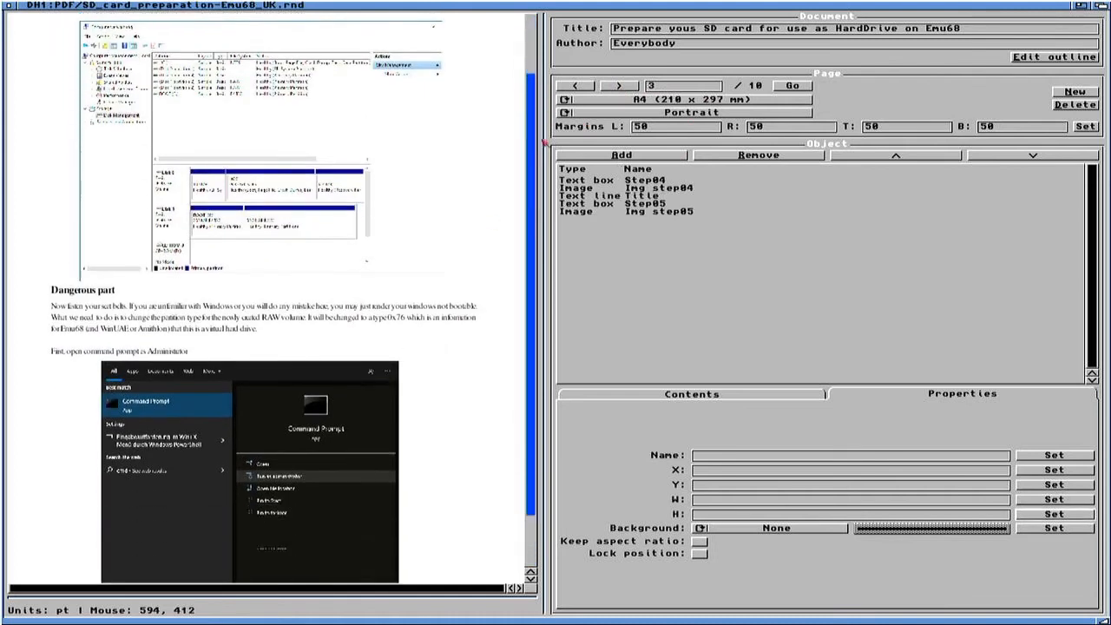
{"action": "left_click", "coordinate": [633, 88]}
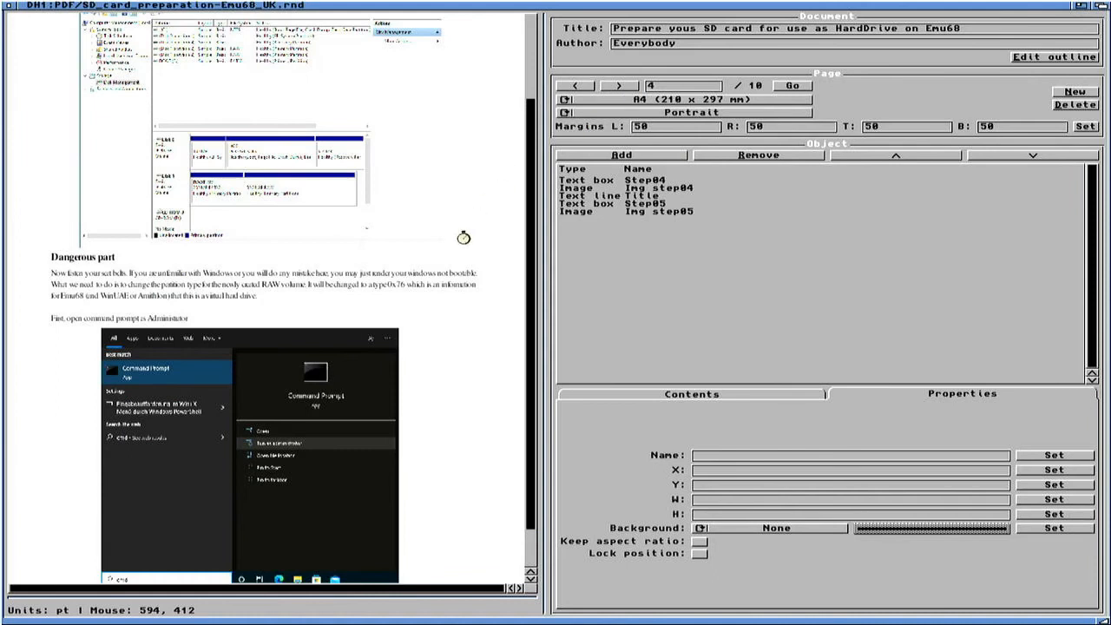
{"action": "left_click_drag", "start_coordinate": [542, 184], "coordinate": [533, 287]}
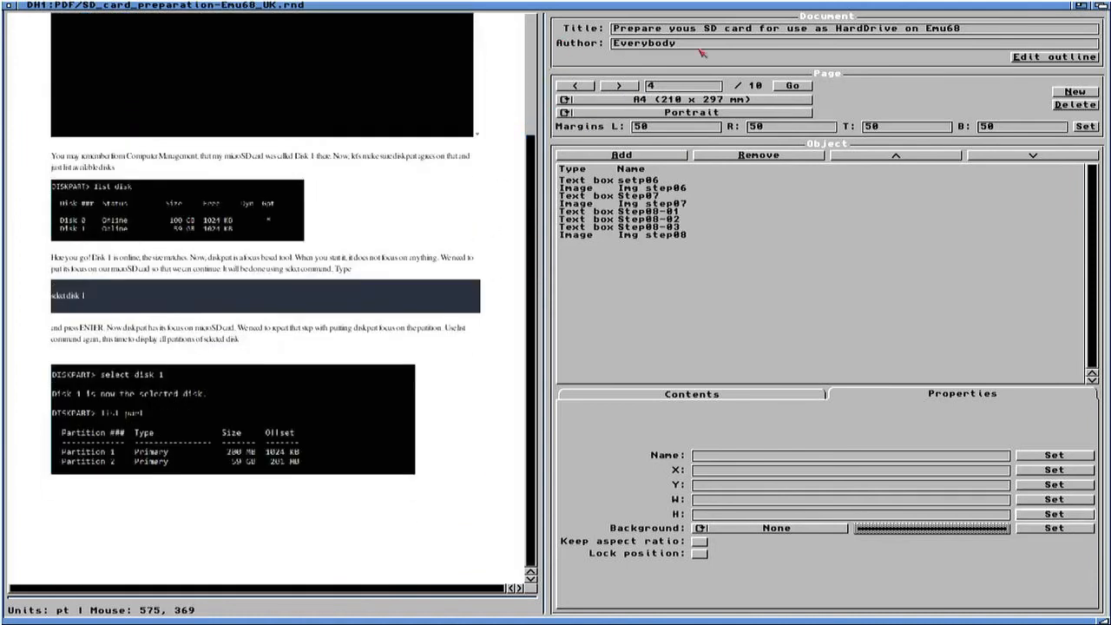
Step: Switch to the RNOPDF viewer and open SD_card_preparation-Emu68_UK.pdf from DH1:PDF
{"action": "left_click", "coordinate": [1104, 7]}
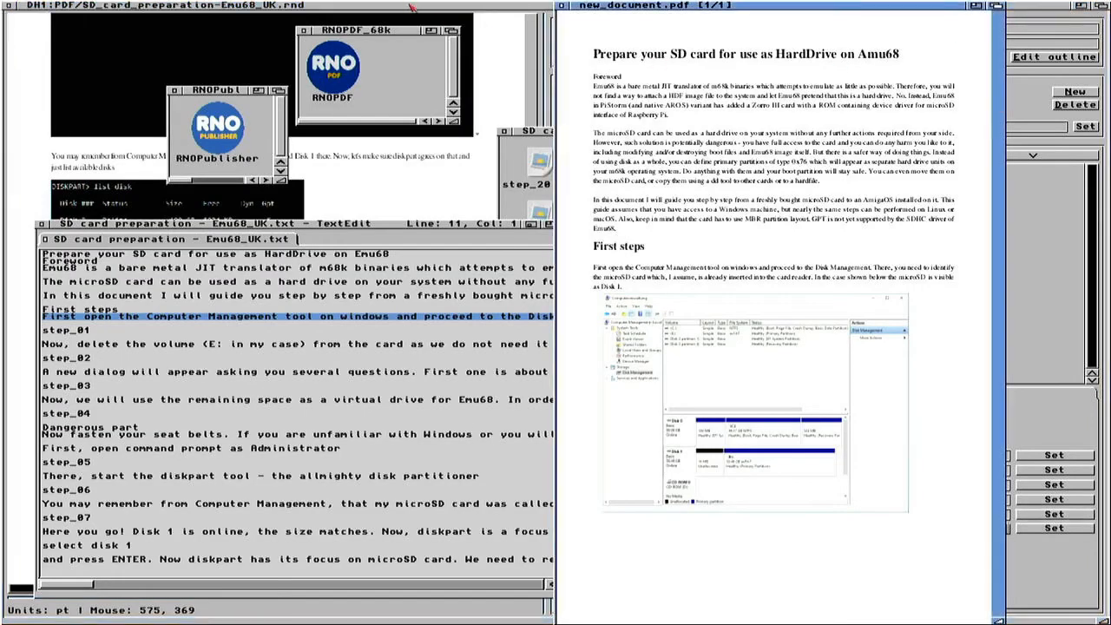
{"action": "right_click", "coordinate": [26, 5]}
{"action": "left_click", "coordinate": [54, 16]}
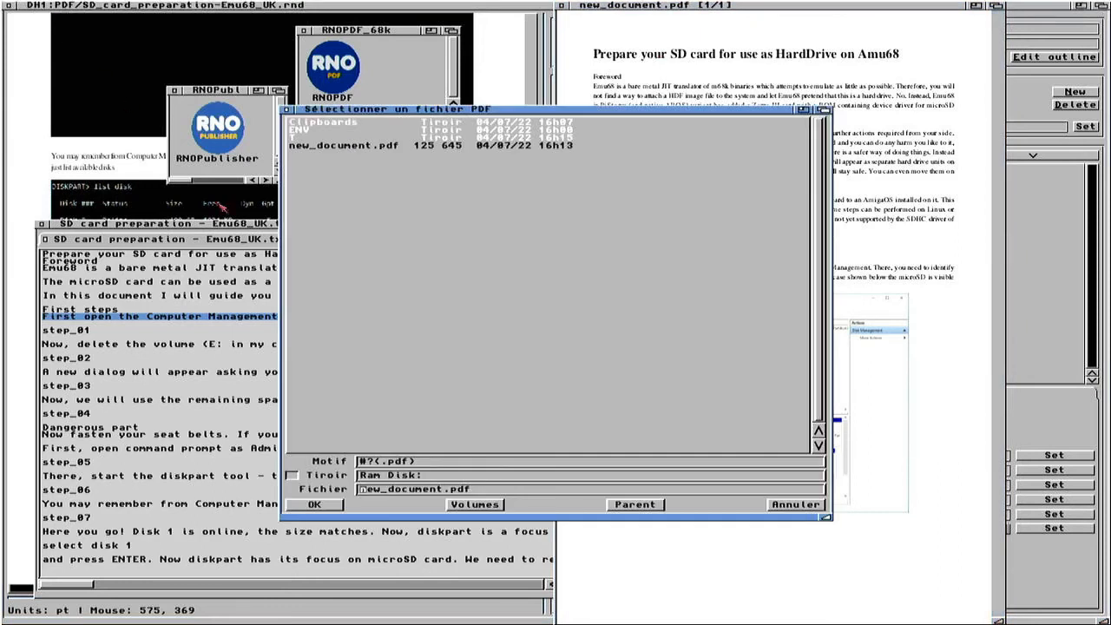
{"action": "left_click", "coordinate": [474, 504]}
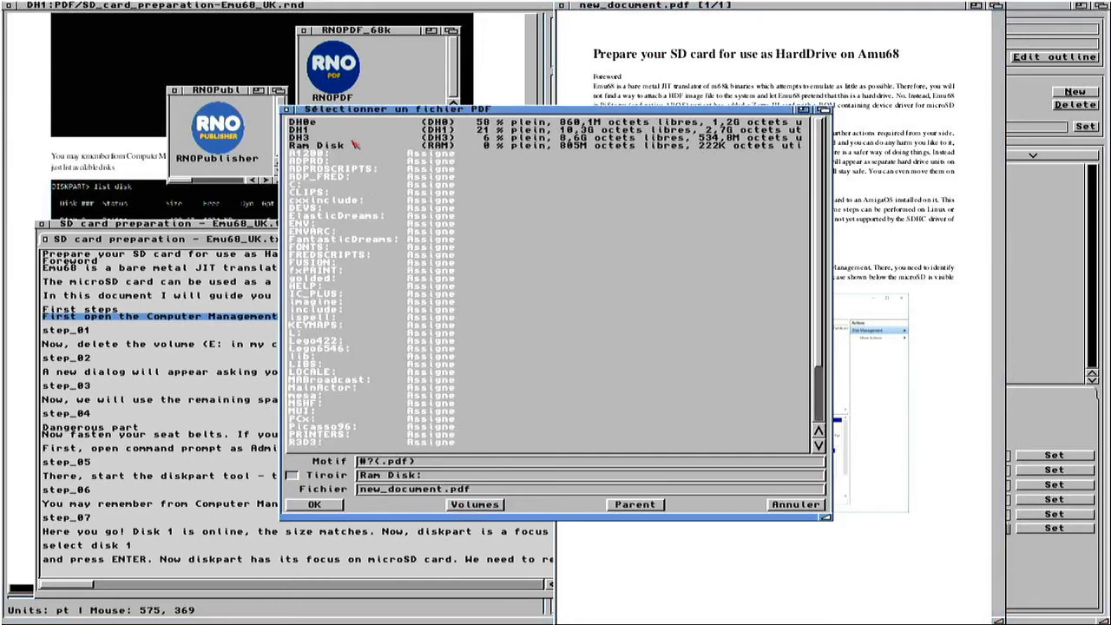
{"action": "left_click", "coordinate": [309, 131]}
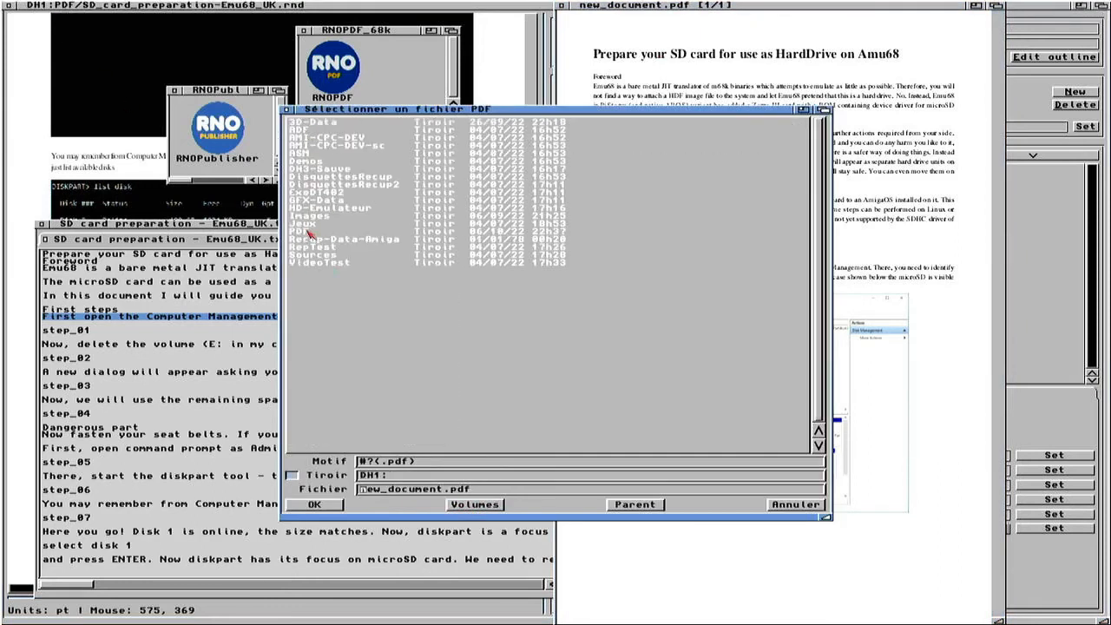
{"action": "left_click", "coordinate": [310, 232]}
{"action": "left_click", "coordinate": [336, 139]}
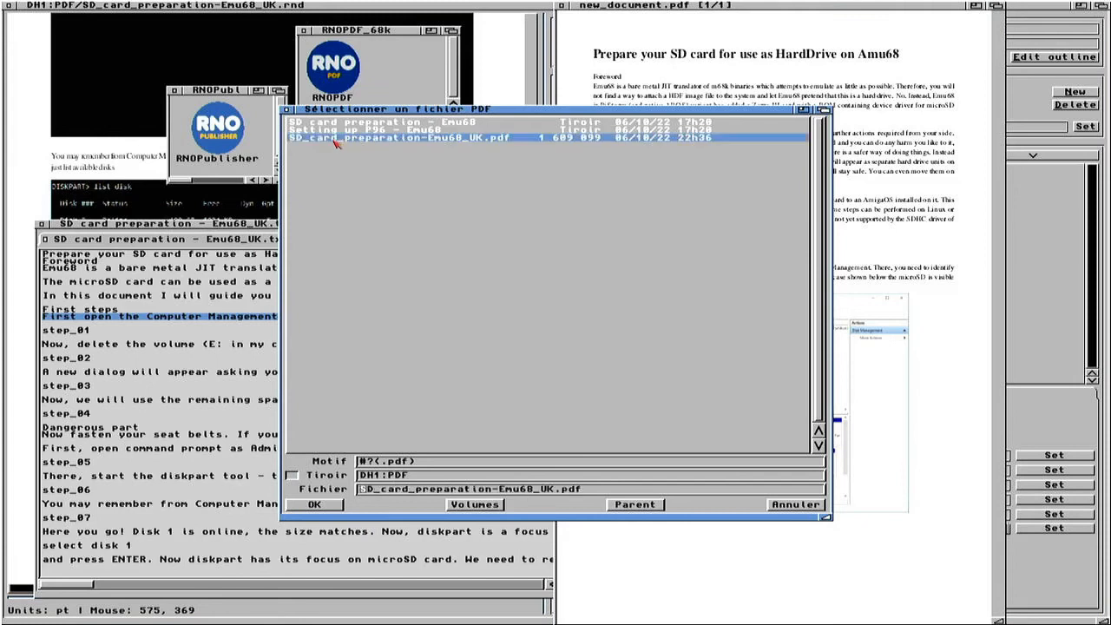
{"action": "left_click", "coordinate": [317, 505]}
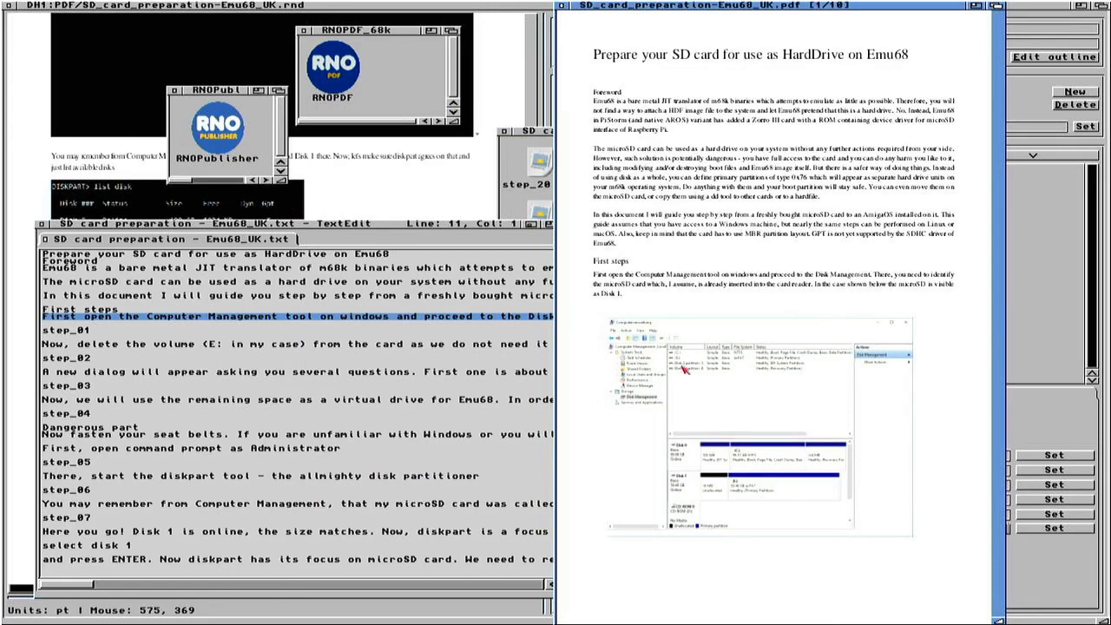
Step: Page through the exported PDF from the first page to the last, examining its text and screenshots
{"action": "scroll", "coordinate": [692, 366], "scroll_direction": "down", "scroll_amount": 1}
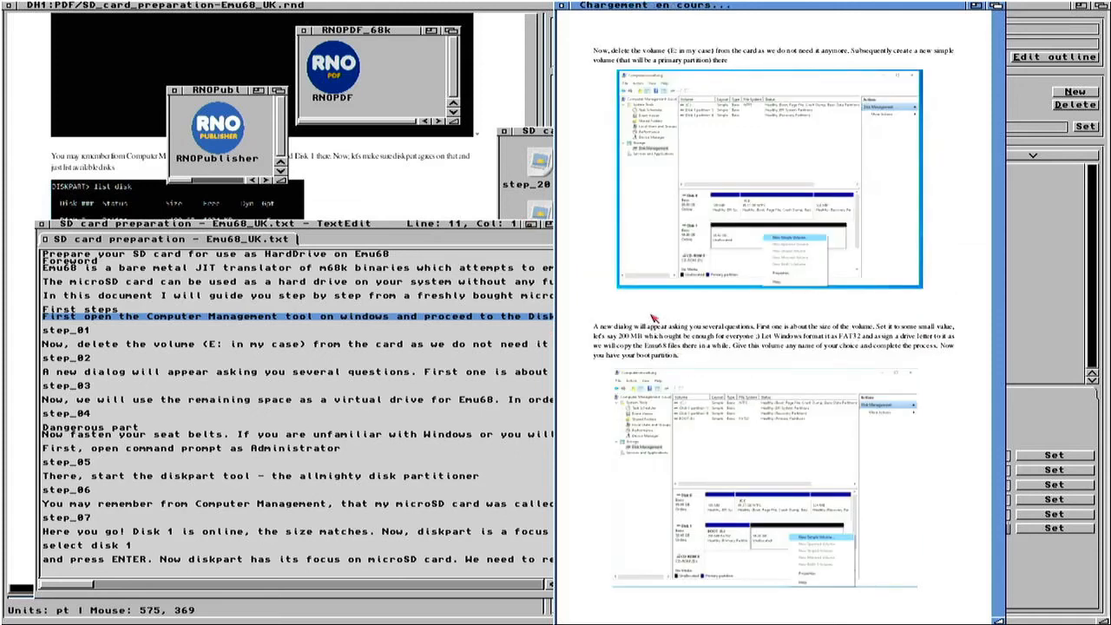
{"action": "scroll", "coordinate": [653, 318], "scroll_direction": "down", "scroll_amount": 3}
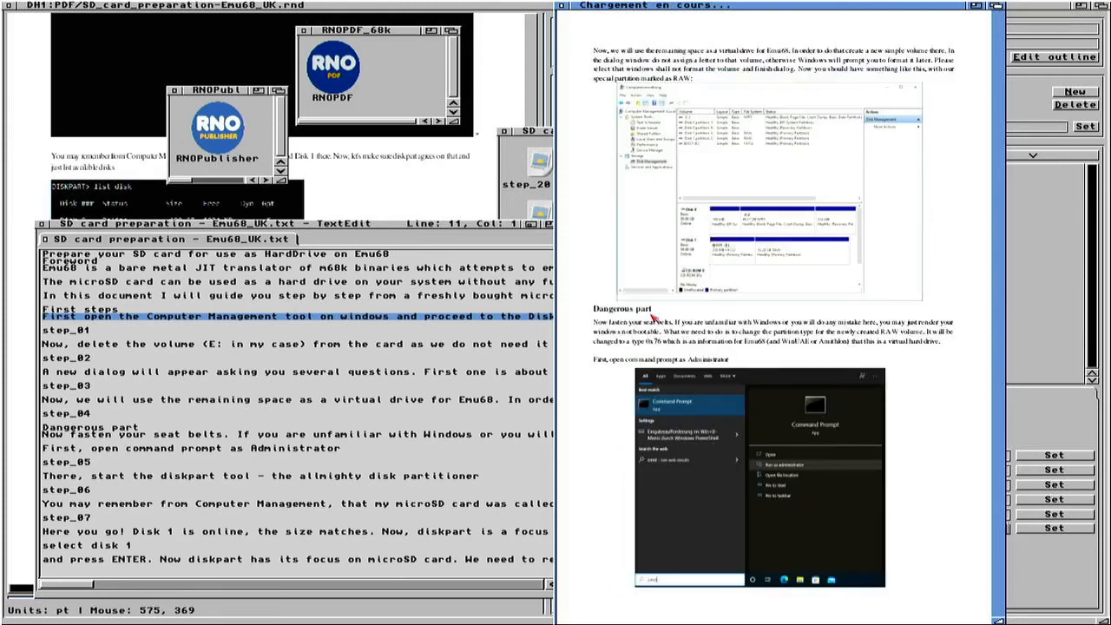
{"action": "scroll", "coordinate": [652, 318], "scroll_direction": "down", "scroll_amount": 6}
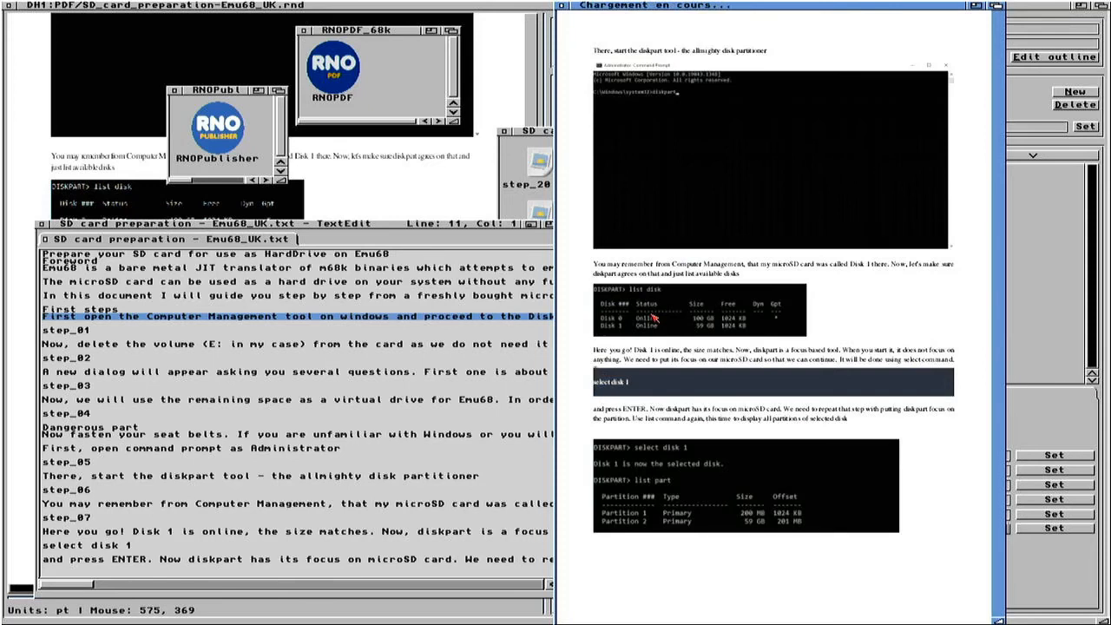
{"action": "scroll", "coordinate": [652, 318], "scroll_direction": "down", "scroll_amount": 10}
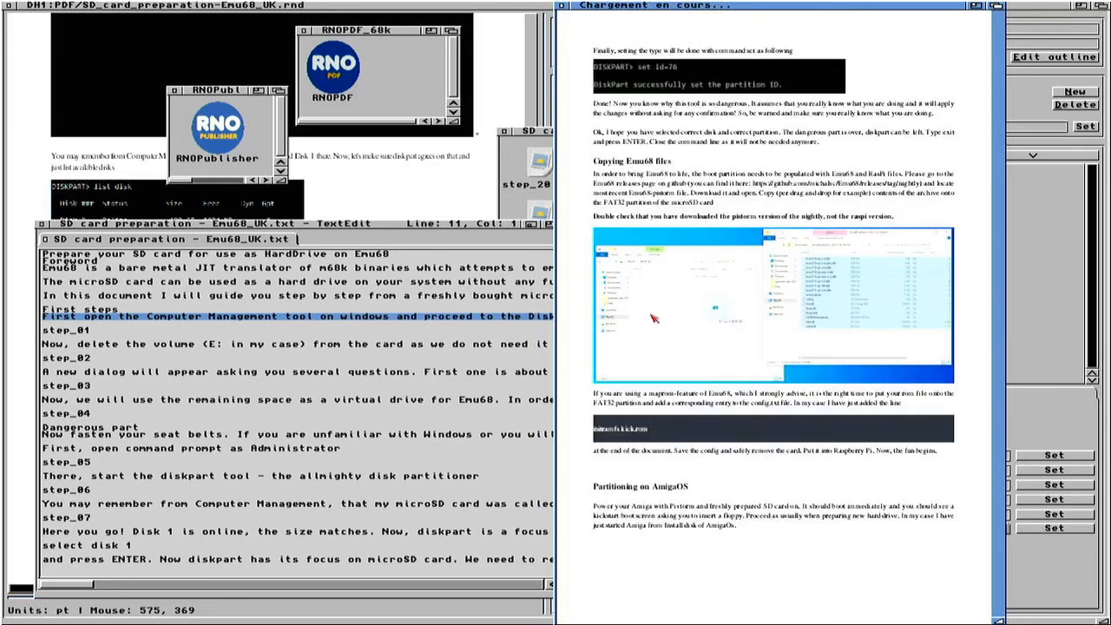
{"action": "scroll", "coordinate": [654, 319], "scroll_direction": "down", "scroll_amount": 6}
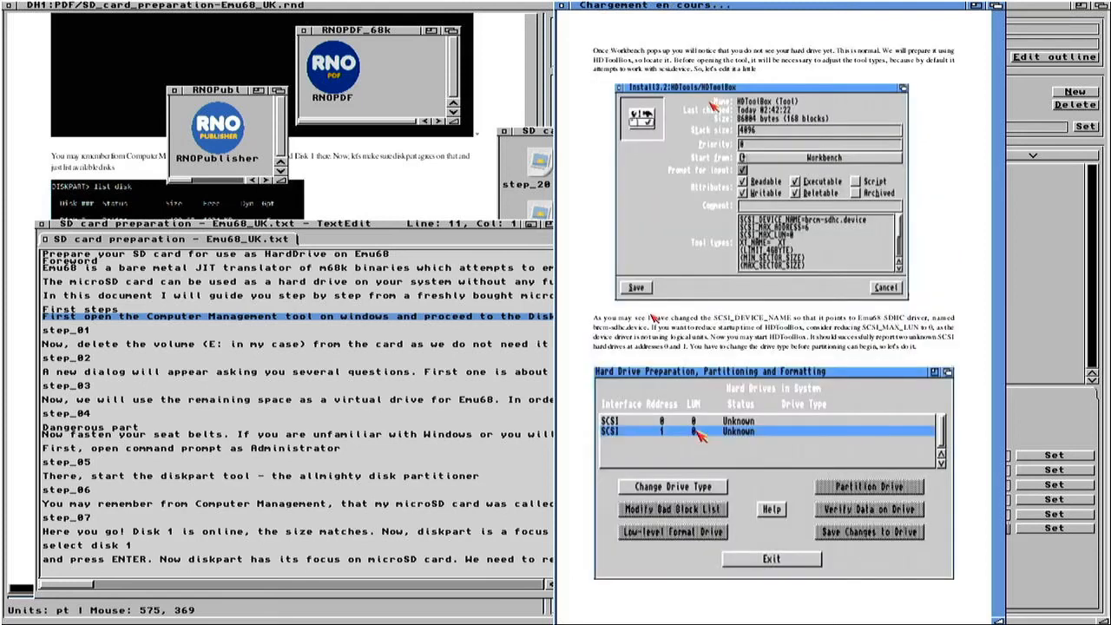
{"action": "scroll", "coordinate": [652, 318], "scroll_direction": "down", "scroll_amount": 5}
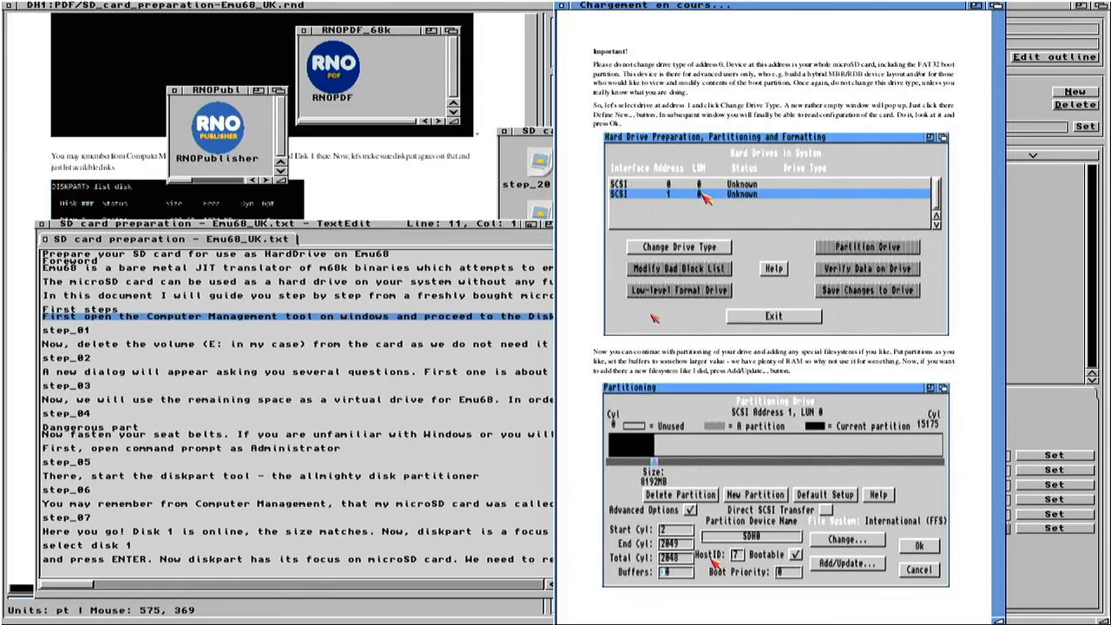
{"action": "scroll", "coordinate": [654, 318], "scroll_direction": "down", "scroll_amount": 10}
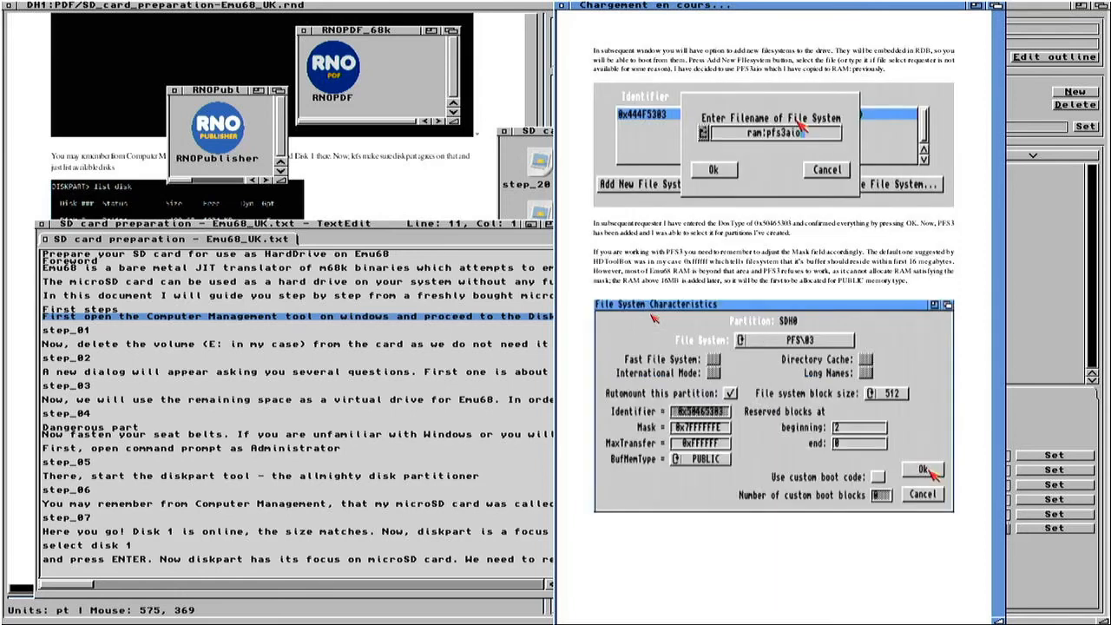
{"action": "scroll", "coordinate": [630, 252], "scroll_direction": "down", "scroll_amount": 10}
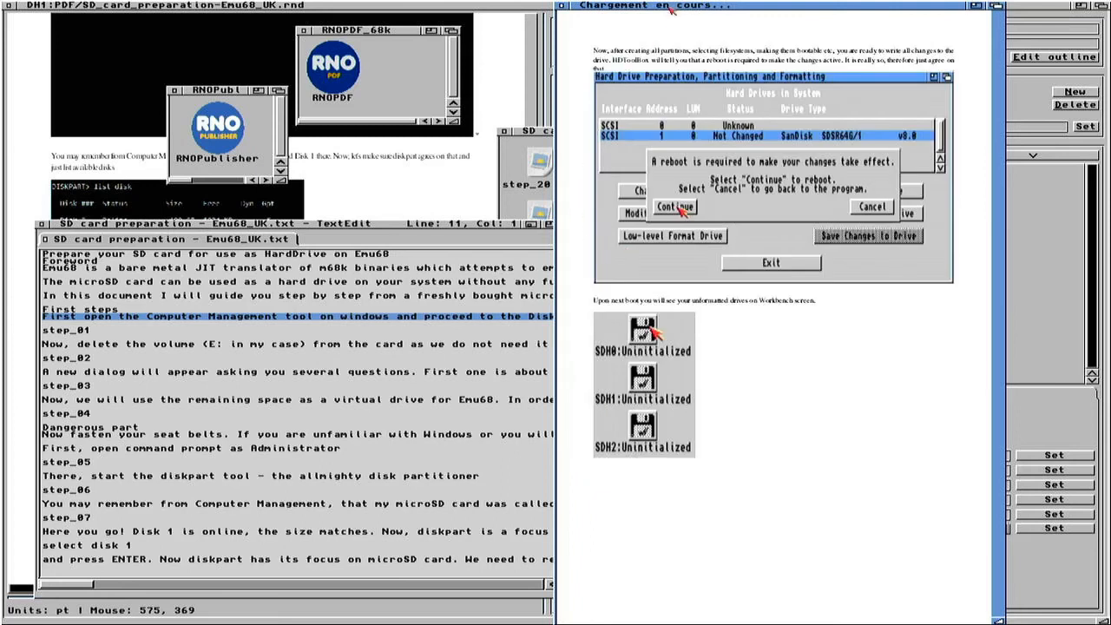